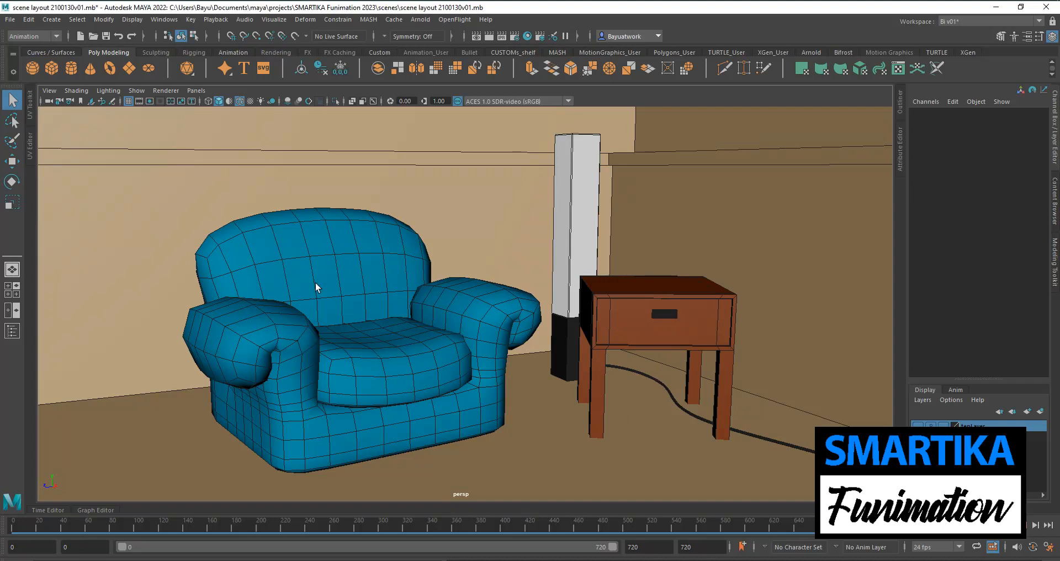
Hide the room walls, armchair, floor lamp, black lamp base and cable so that only the bedside table is left.
left_click(678, 210)
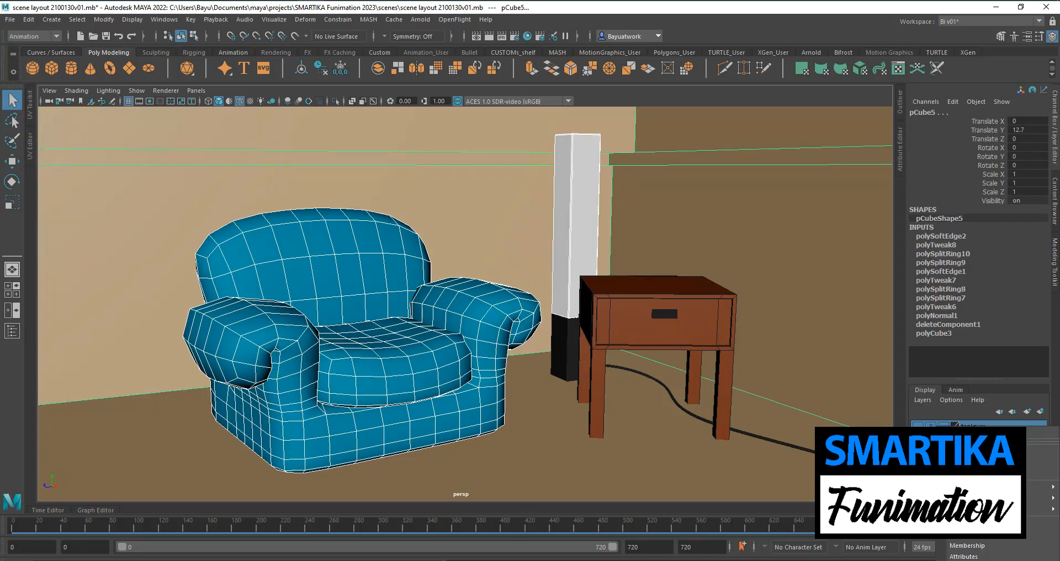
key("ctrl+h")
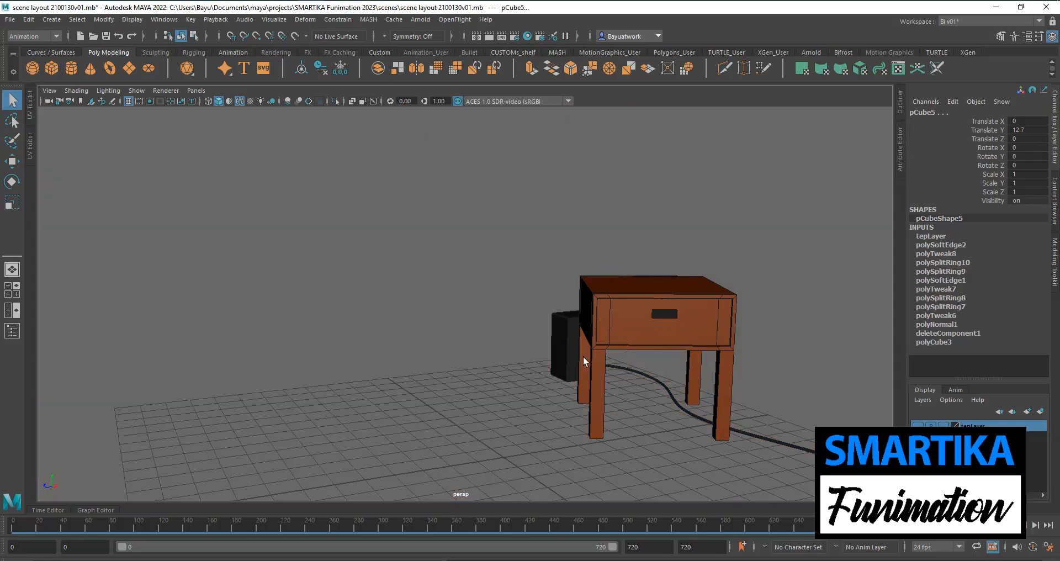
left_click_drag(508, 404, 544, 407, "alt")
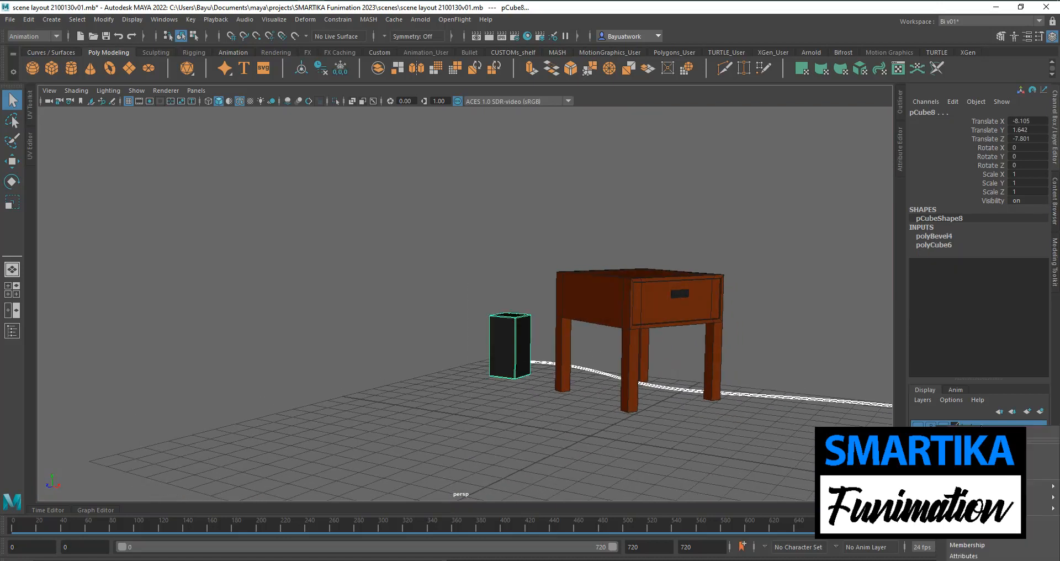
key("ctrl+h")
Frame the bedside table and examine its drawer front, handle and body from several angles.
left_click(636, 354)
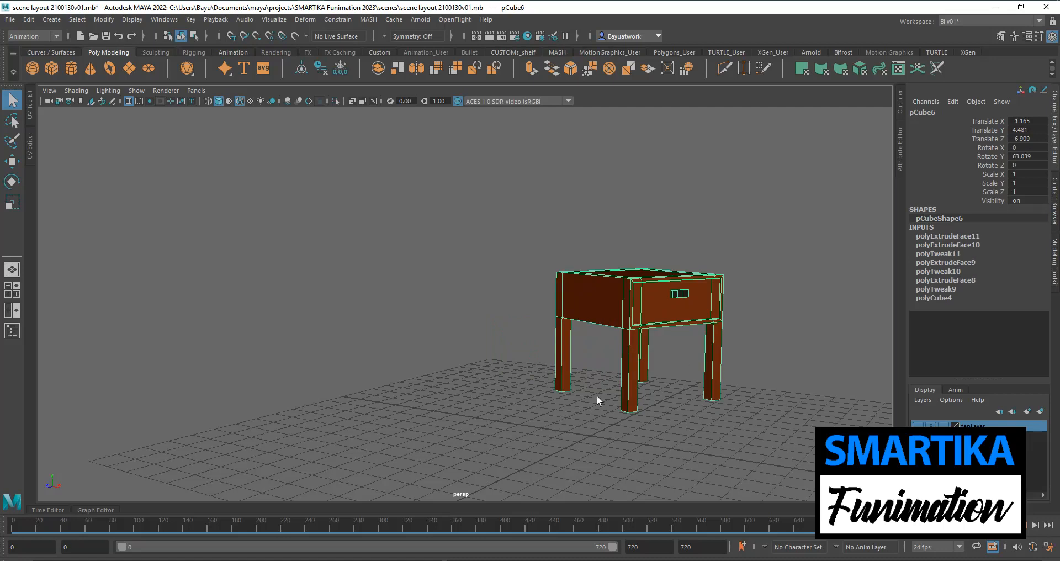
key("f")
mouse_move(517, 325)
middle_mouse_down("alt")
mouse_move(516, 337)
mouse_move(514, 316)
middle_mouse_up("alt")
left_click_drag(514, 314, 514, 359, "alt")
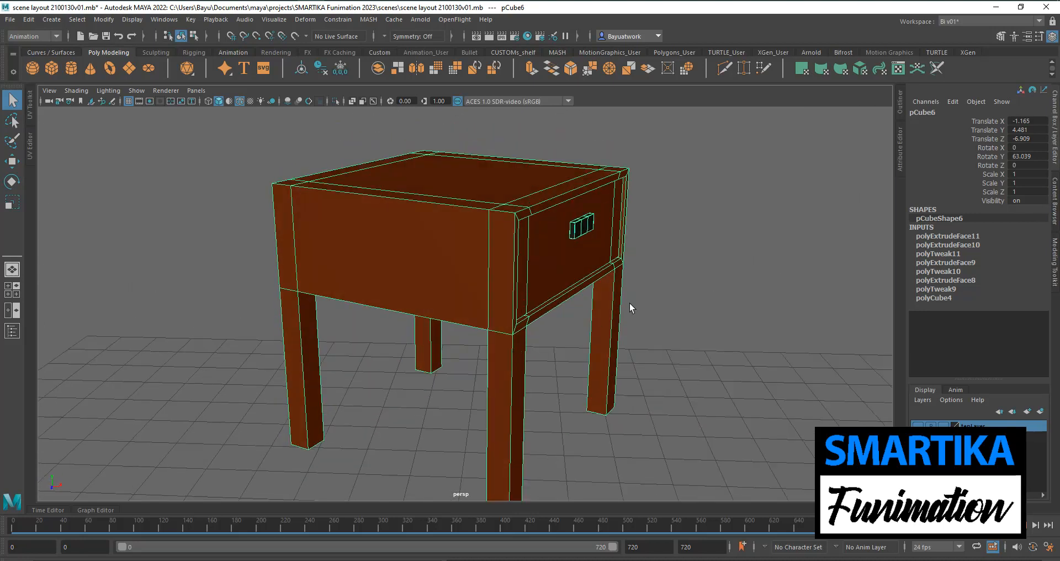
left_click(643, 304)
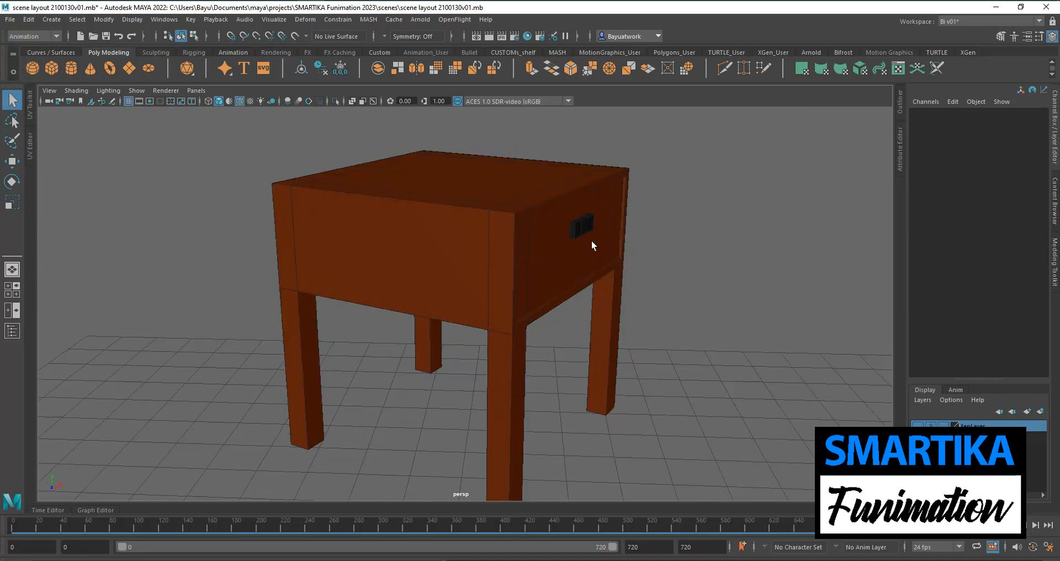
left_click(526, 243)
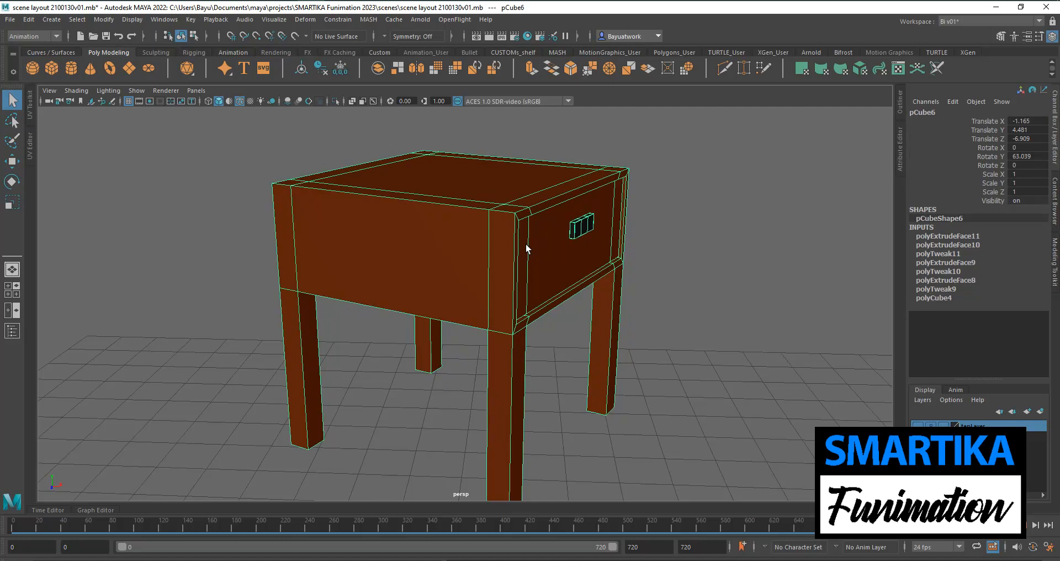
left_click(584, 231)
left_click_drag(734, 347, 478, 322, "alt")
left_click(478, 323)
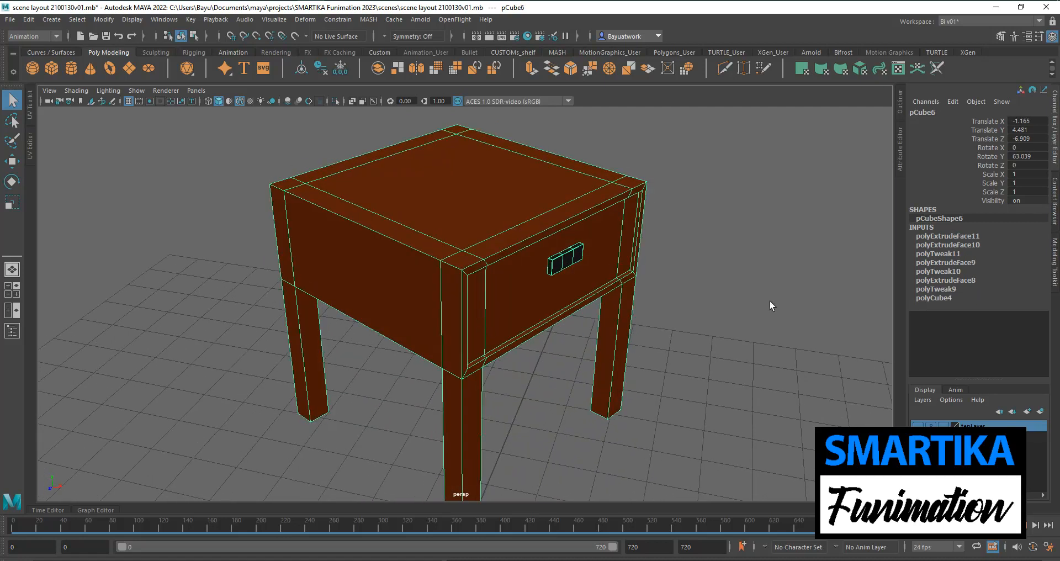
left_click_drag(734, 393, 546, 387, "alt")
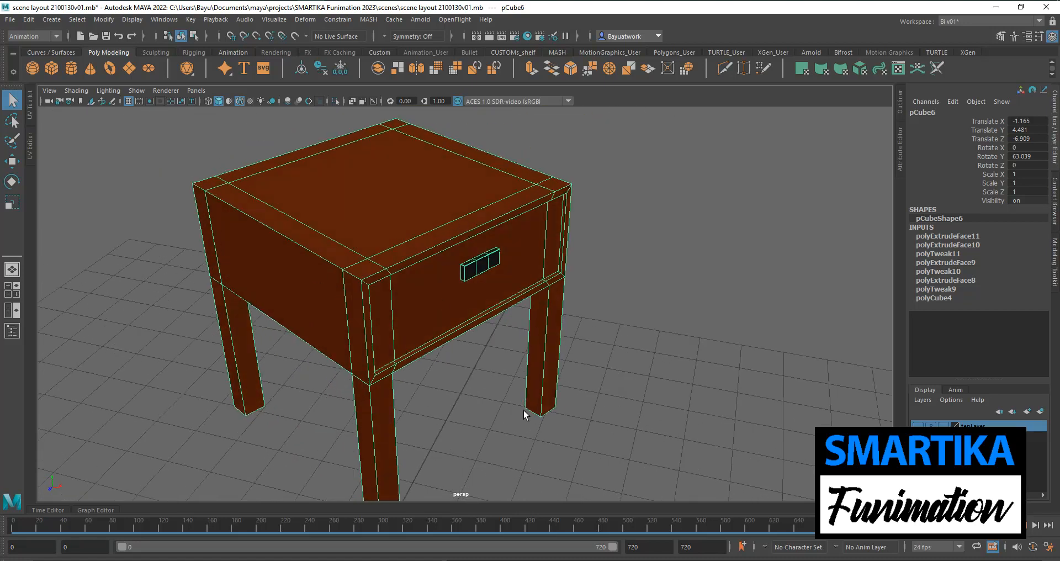
middle_click_drag(502, 378, 504, 402, "alt")
left_click_drag(504, 402, 483, 398, "alt")
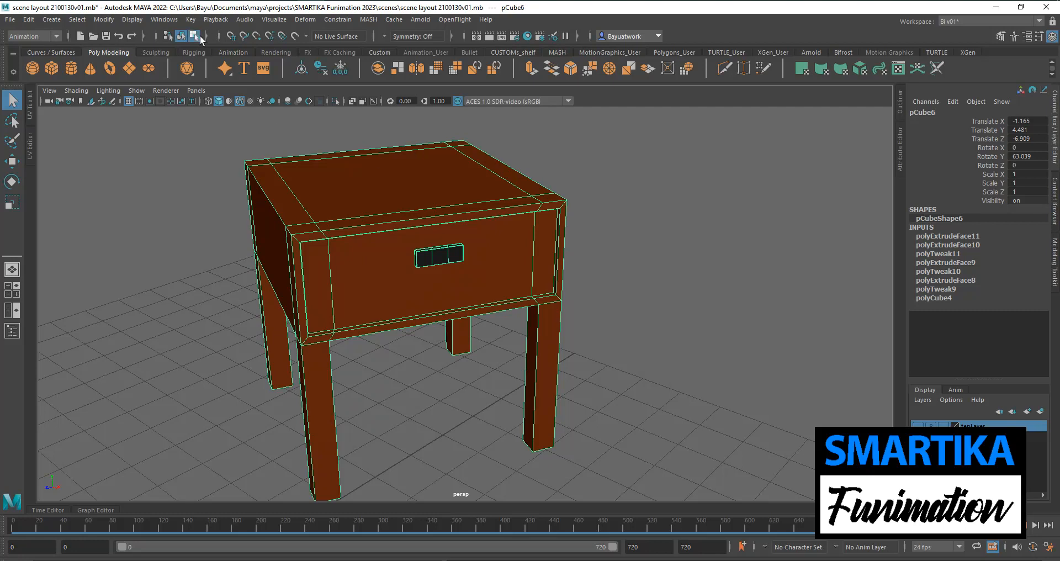
Select the three faces of the table's drawer front in component mode.
left_click(193, 36)
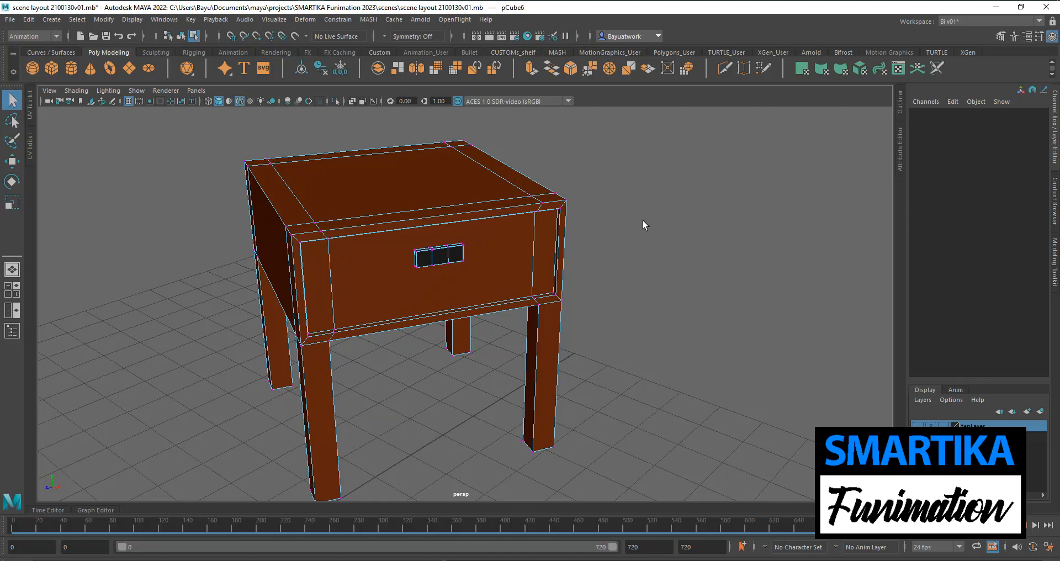
right_click(511, 252)
left_click(522, 280)
left_click(320, 277)
left_click(399, 293, "shift")
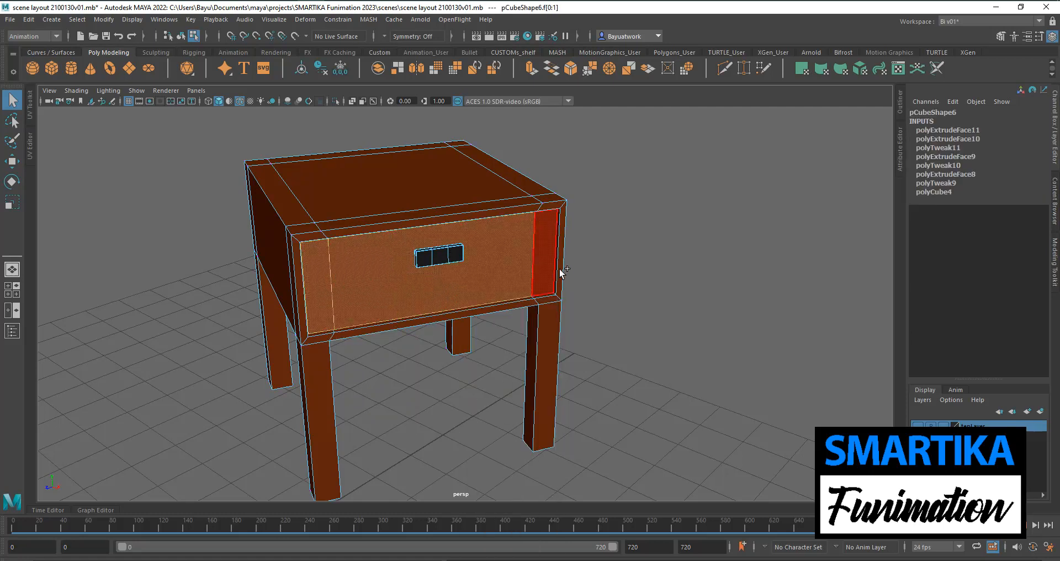
left_click(545, 268, "shift")
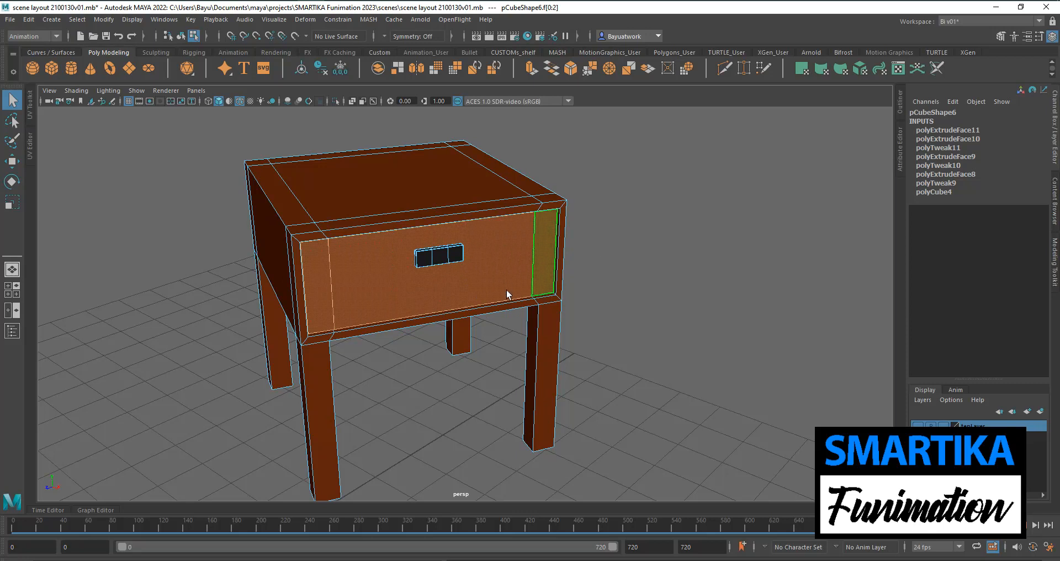
Change to the Modeling menu set and invert the face selection on the table.
left_click(46, 37)
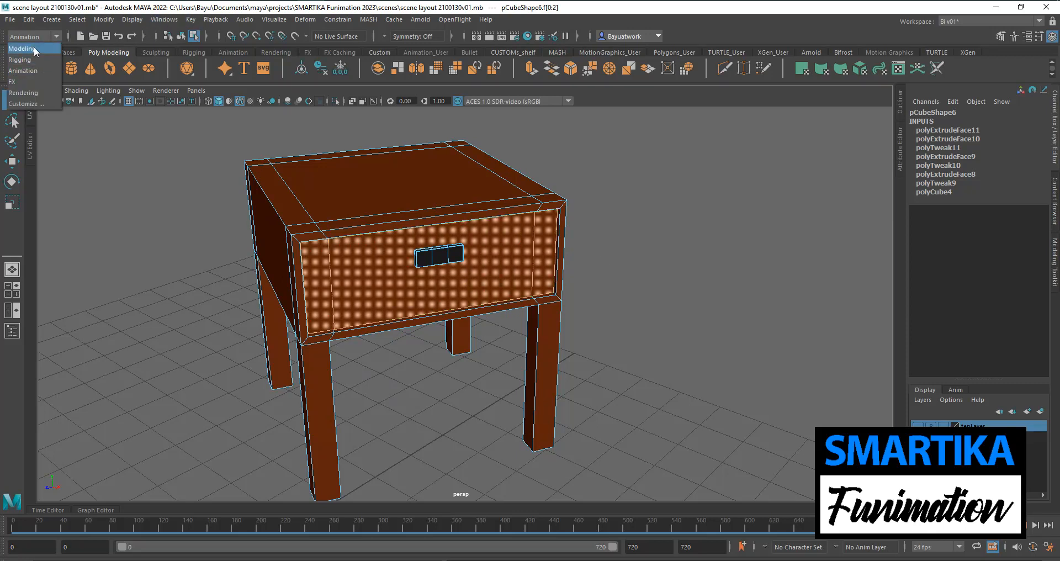
left_click(34, 48)
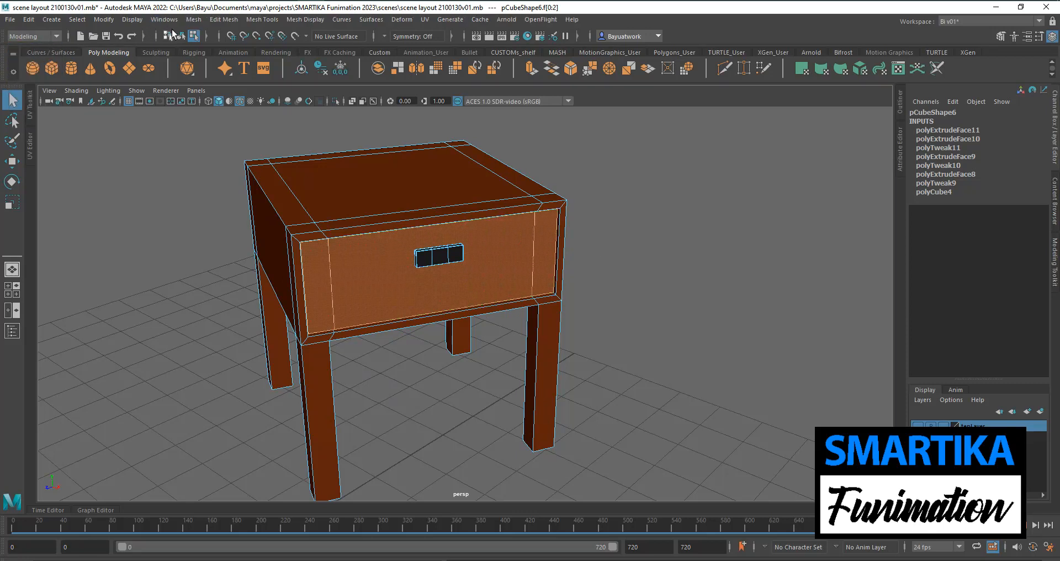
left_click(79, 21)
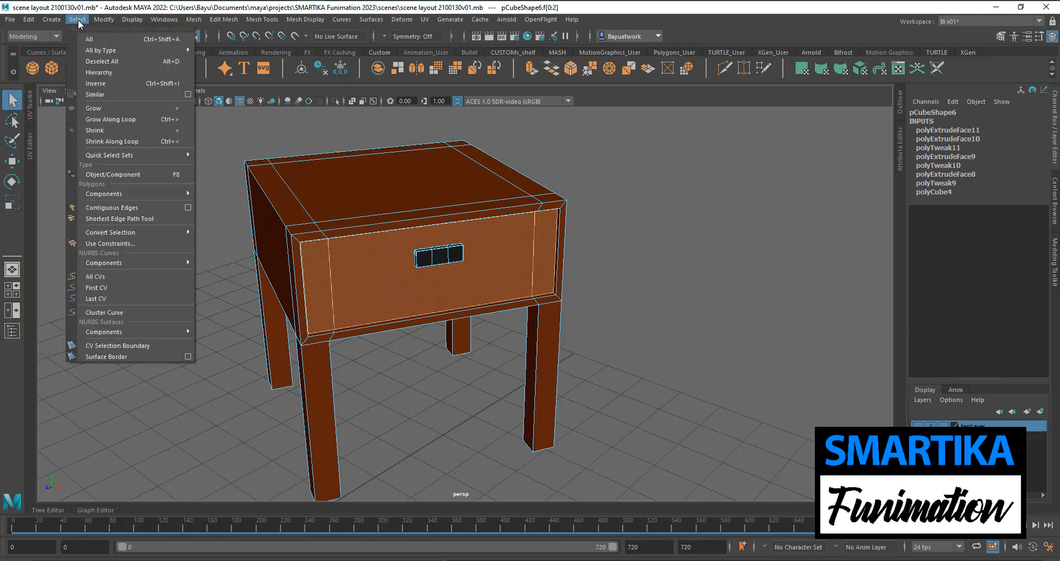
left_click(96, 84)
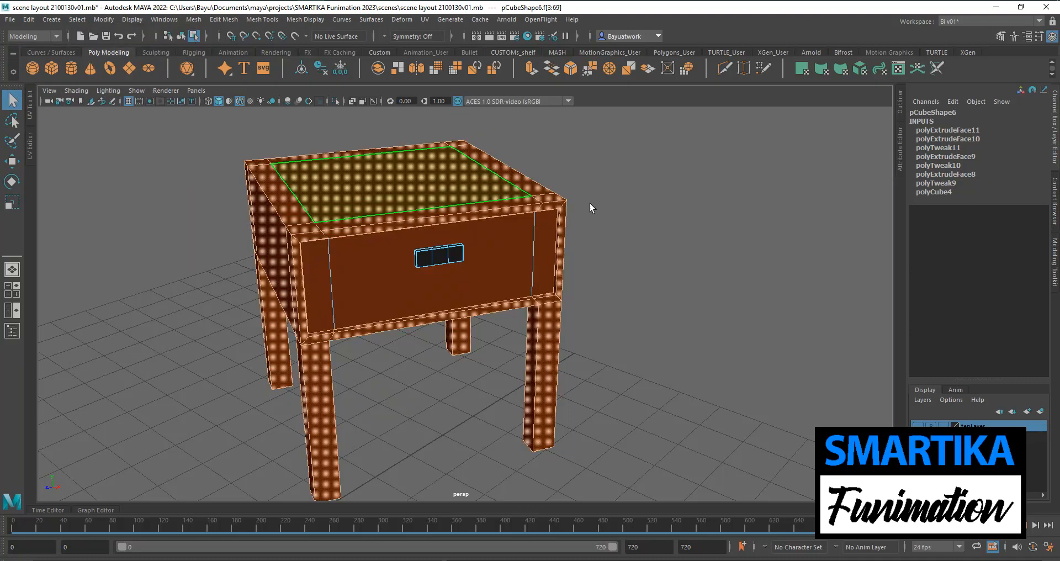
left_click_drag(674, 296, 577, 315, "alt")
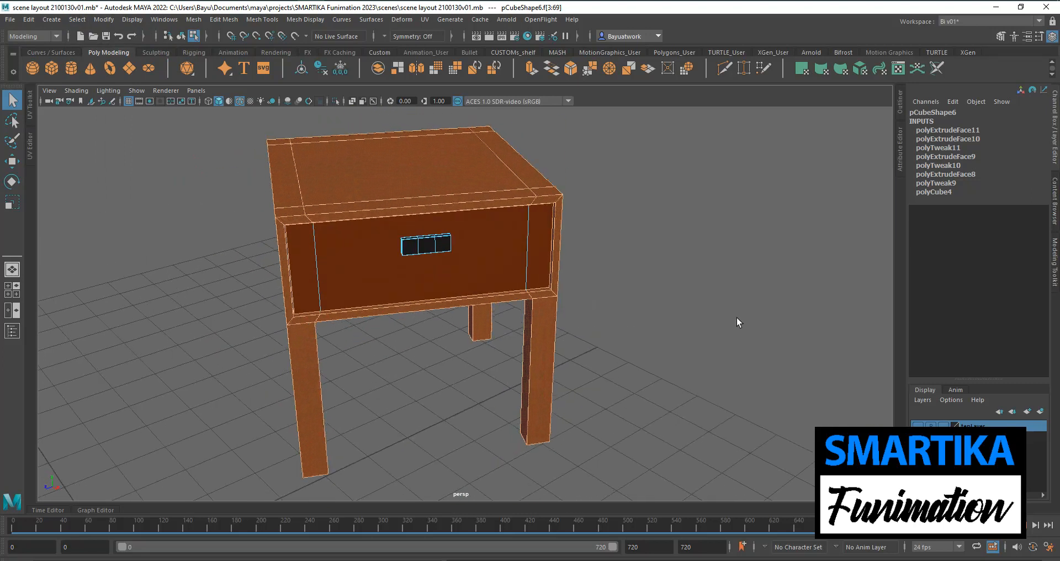
left_click_drag(369, 290, 397, 290, "alt")
Assign a new Blinn material to the whole bedside table.
right_click_drag(634, 241, 649, 512)
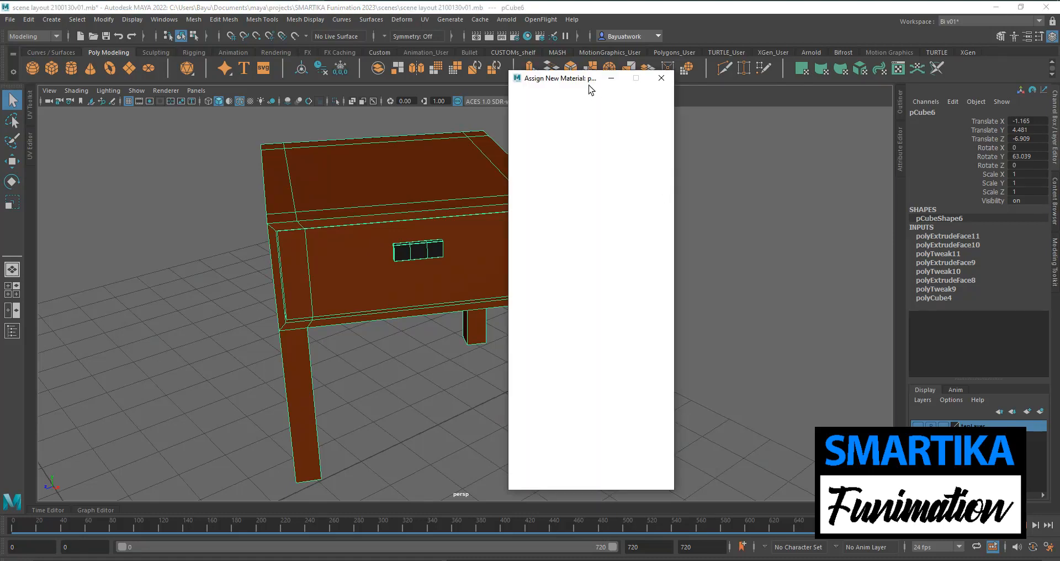
left_click_drag(572, 82, 710, 69)
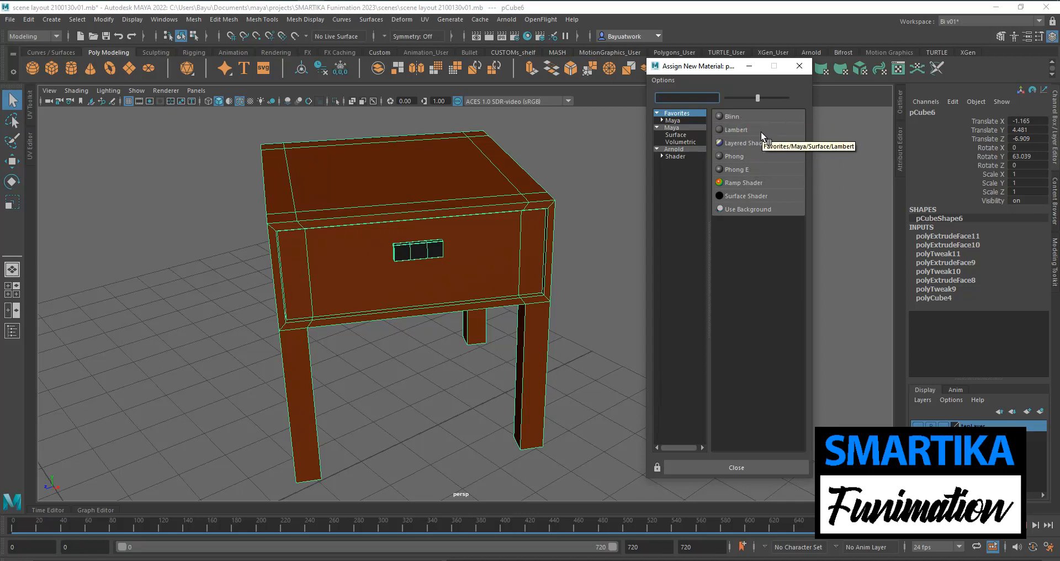
left_click(734, 118)
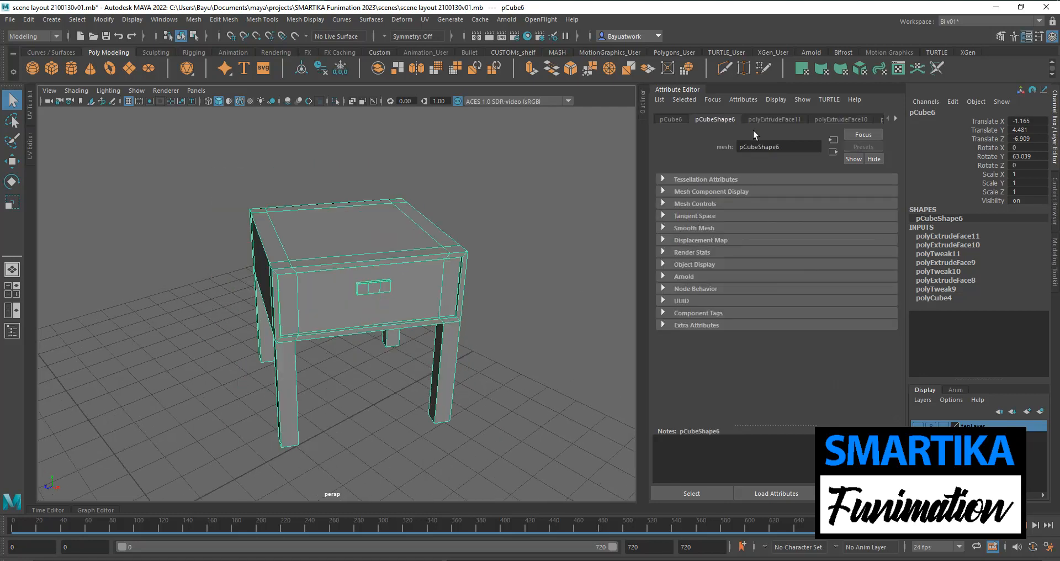
Rename the table's new Blinn material to woodenTable_blinn.
left_click(896, 118)
left_click(895, 118)
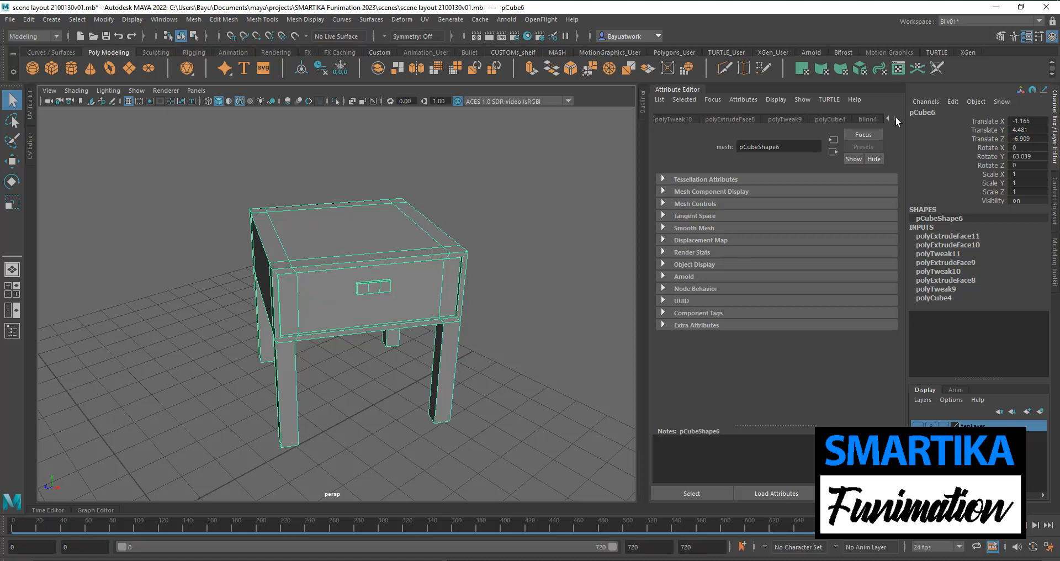
left_click(867, 120)
left_click(787, 147)
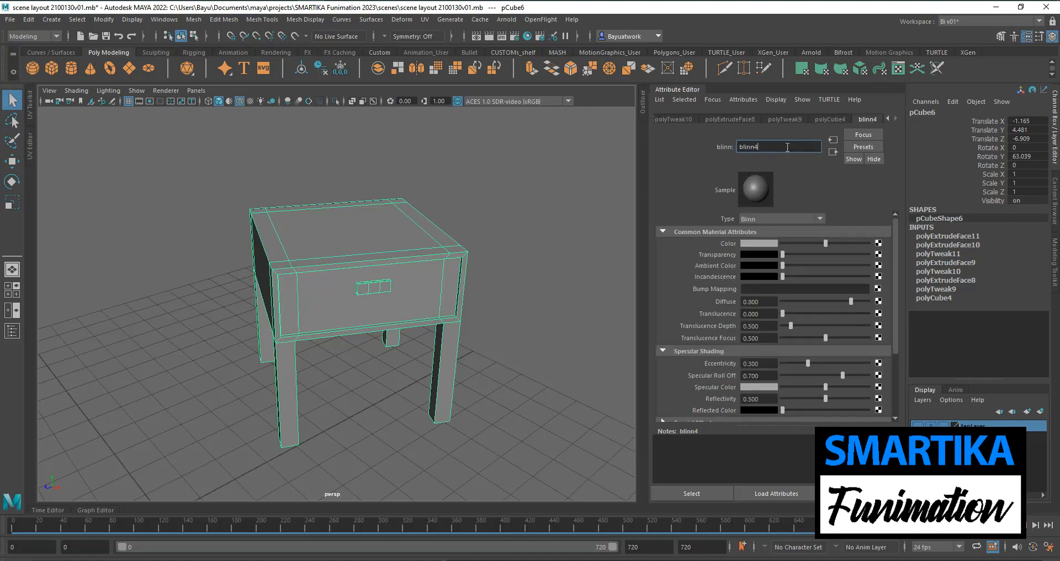
key("BackSpace")
type("woodenTabe_")
key("Right")
type("l")
key("Return")
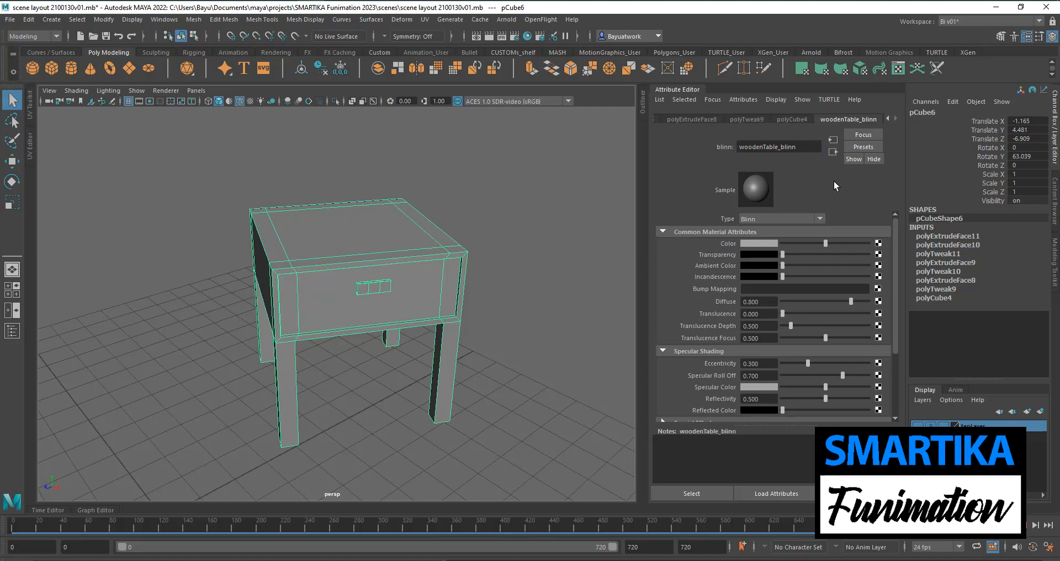
Connect a File texture to the material's Color and load wooden_01.jpg from the sourceimages folder as its image.
left_click(878, 244)
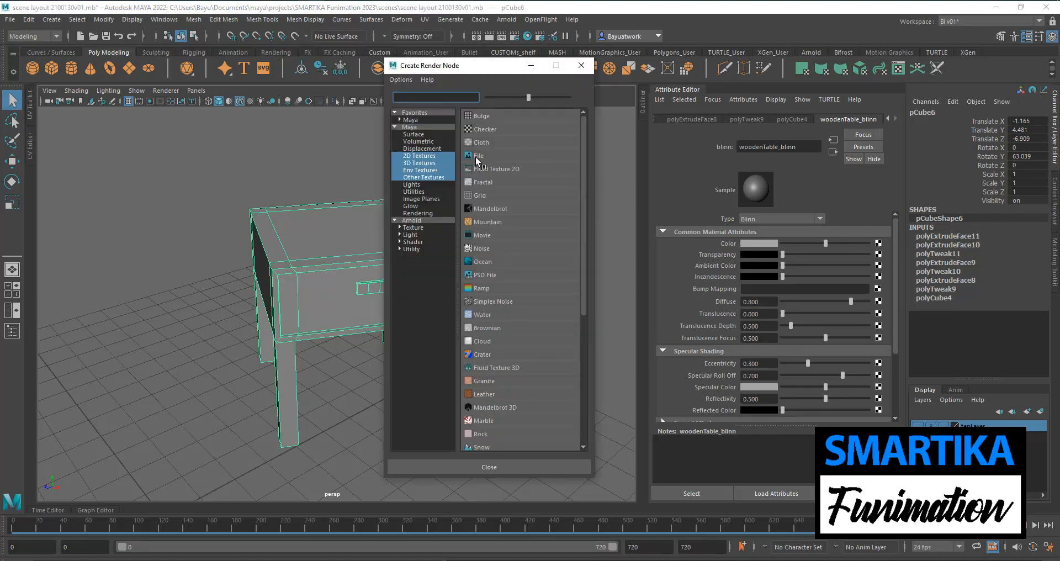
left_click(478, 157)
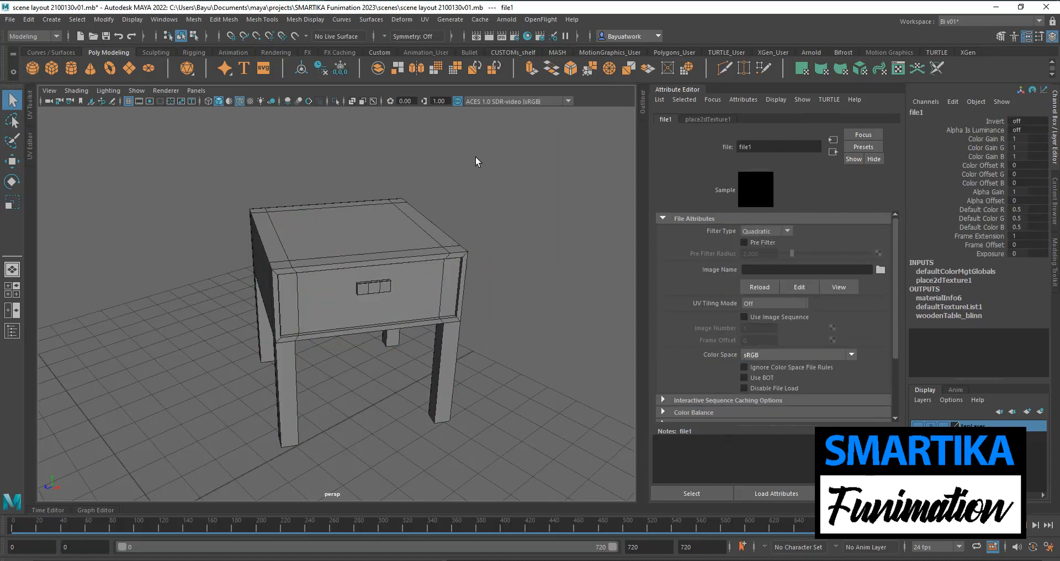
left_click(881, 270)
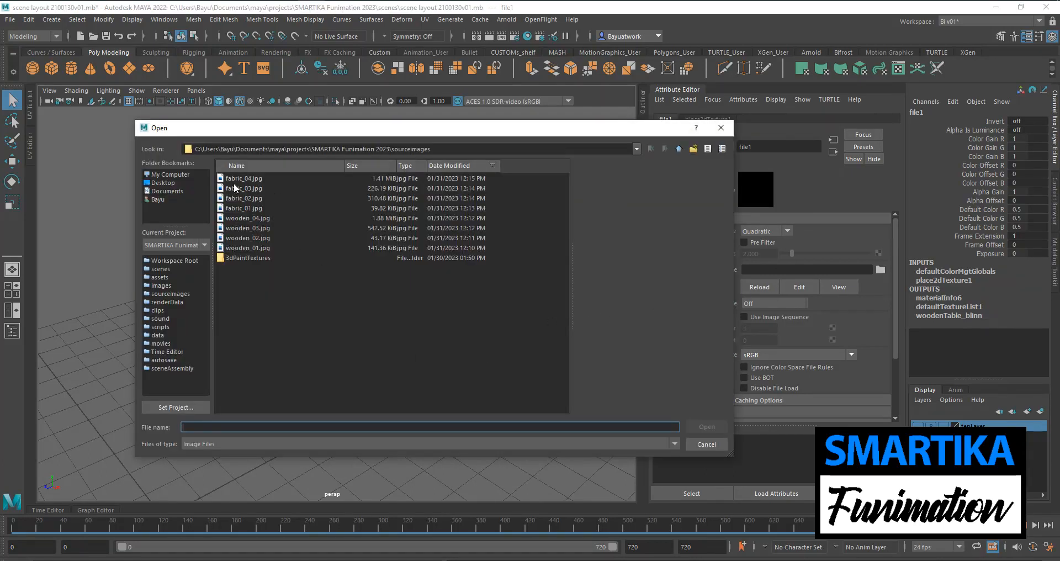
left_click(237, 217)
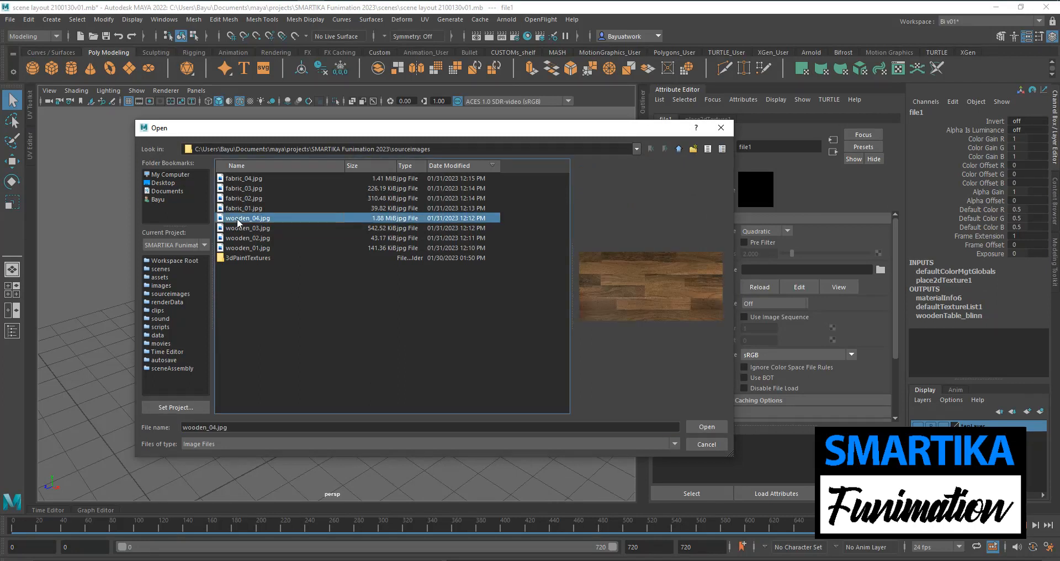
left_click(237, 228)
left_click(238, 238)
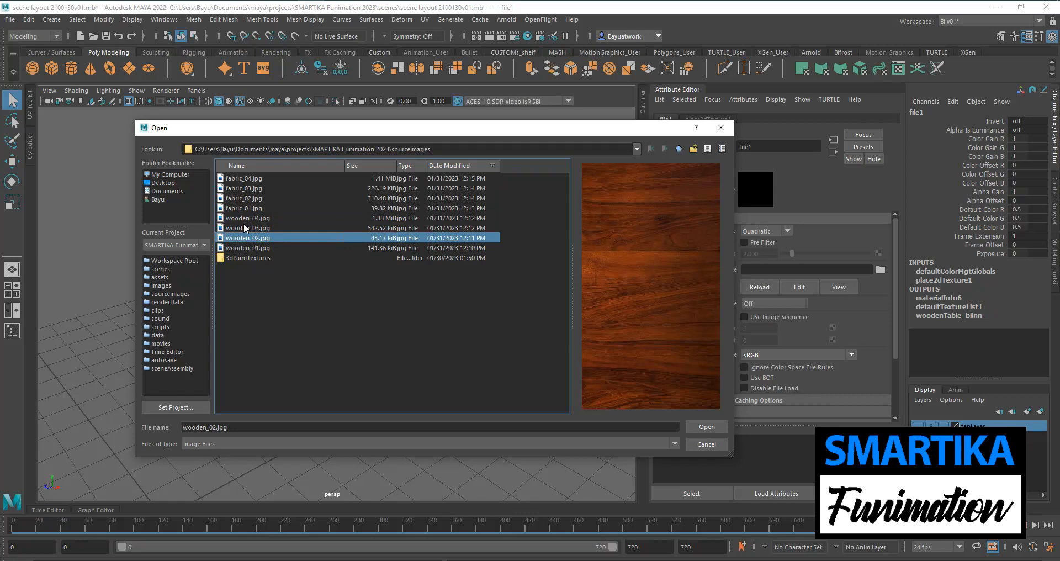
left_click(246, 228)
left_click(241, 249)
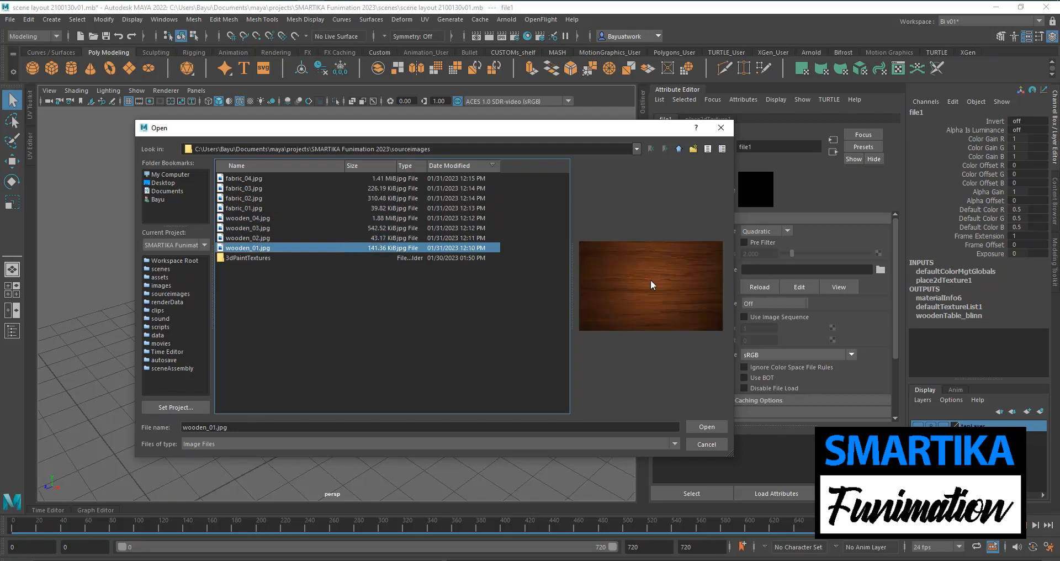
left_click(707, 427)
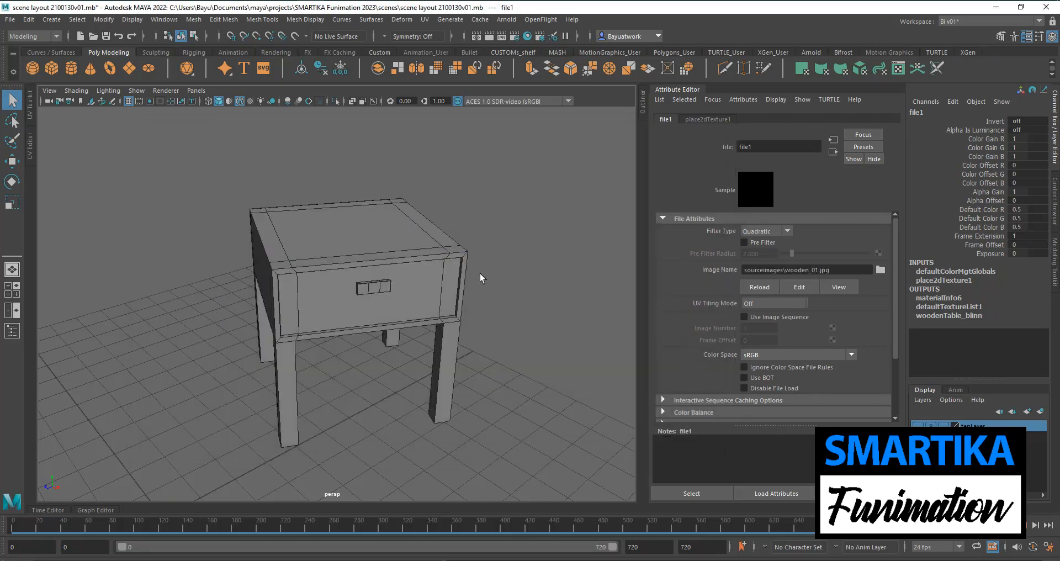
Display the table with textures in the viewport and inspect the wood on its drawer front.
middle_click_drag(369, 360, 373, 362, "alt")
left_click_drag(436, 365, 393, 343, "alt")
left_click_drag(401, 409, 391, 391, "alt")
key("4")
key("5")
key("6")
middle_click_drag(390, 391, 350, 402, "alt")
mouse_move(350, 403)
left_mouse_down("alt")
mouse_move(495, 372)
mouse_move(559, 373)
mouse_move(568, 396)
mouse_move(509, 426)
mouse_move(372, 402)
mouse_move(328, 378)
mouse_move(333, 398)
mouse_move(372, 386)
mouse_move(358, 395)
left_mouse_up("alt")
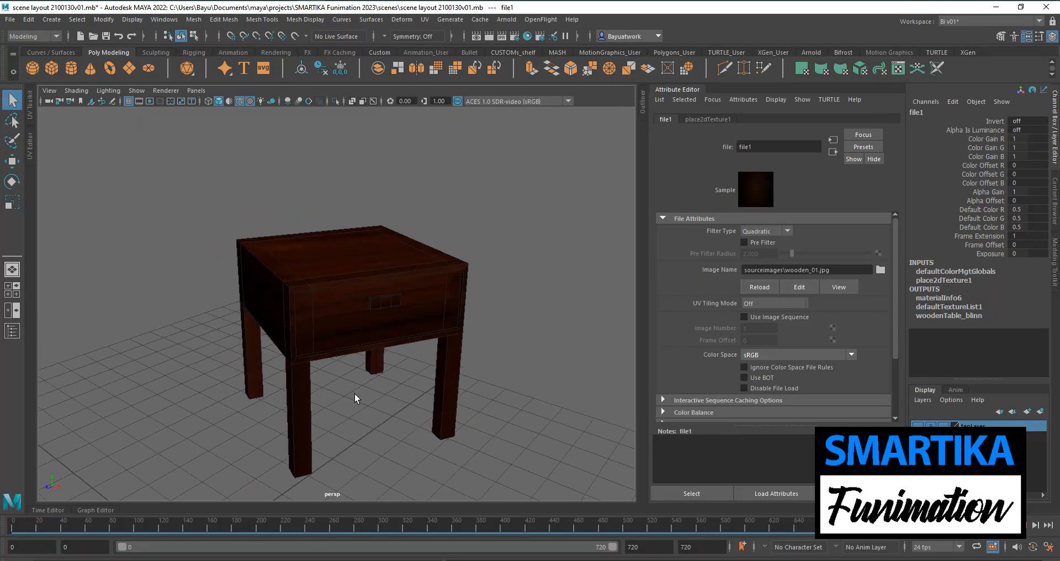
scroll(356, 388, "up", 4)
left_click_drag(363, 345, 482, 321, "alt")
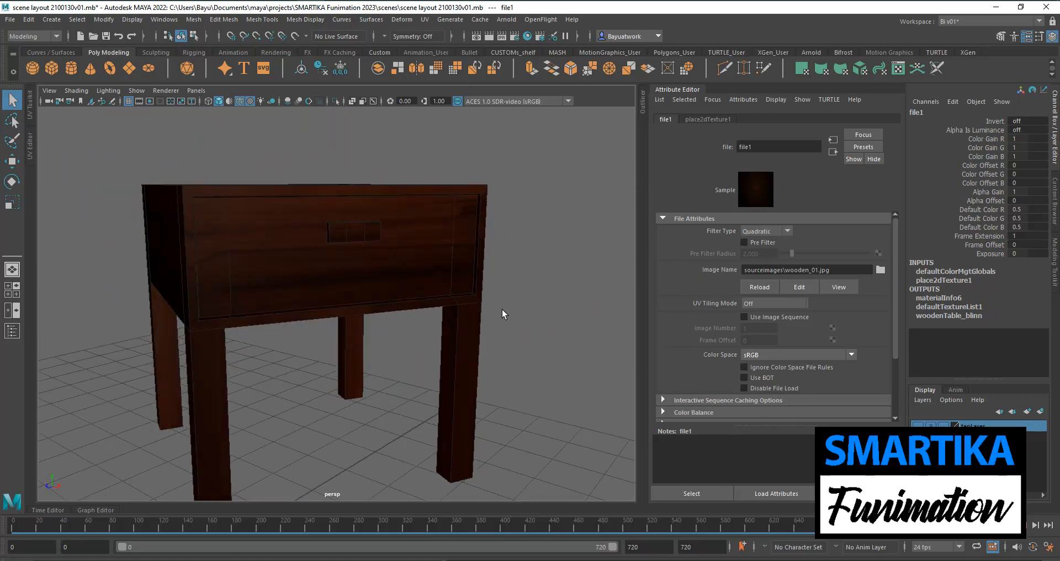
Select the three drawer-front faces of the table and invert the selection to pick the rest of the table's faces.
left_click(482, 320)
left_click(356, 277)
right_click(274, 260)
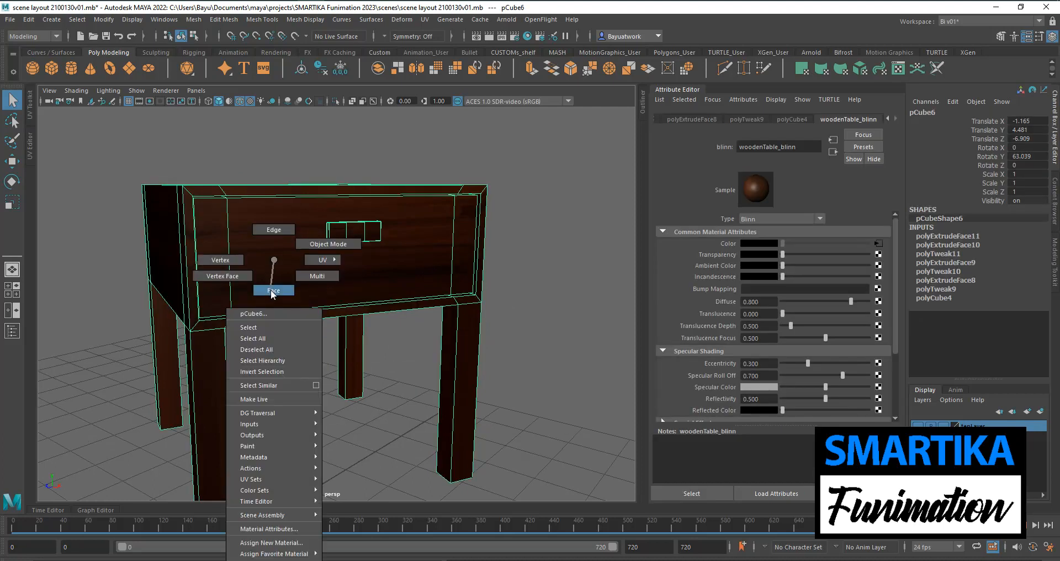
left_click(274, 290)
left_click(261, 277)
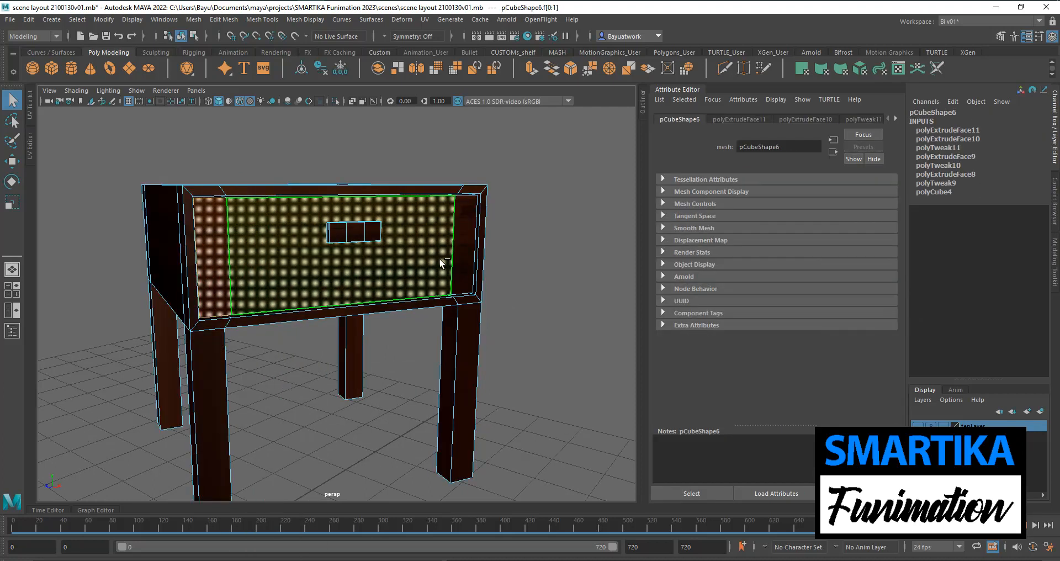
left_click(463, 246, "shift")
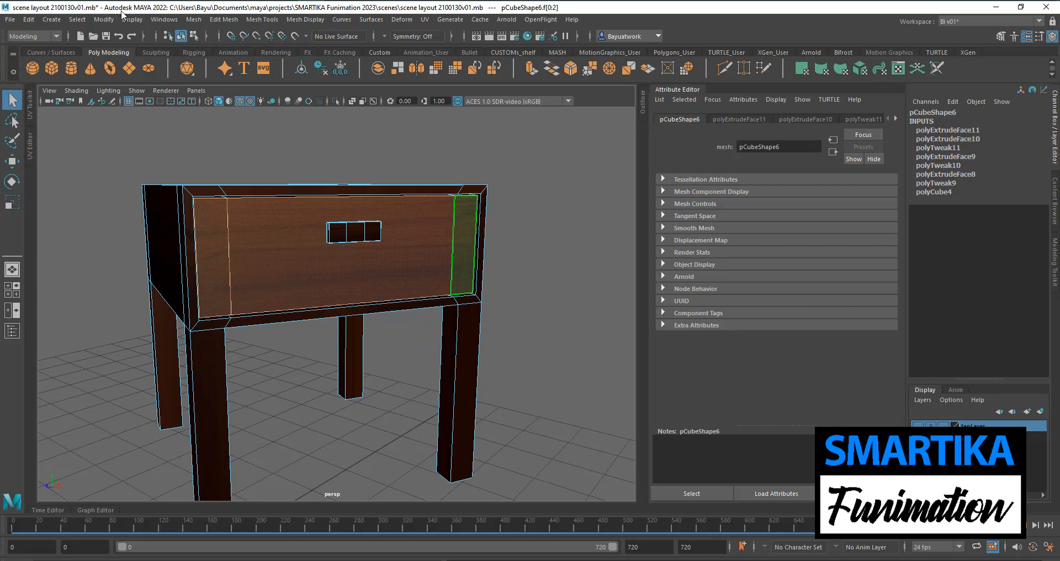
left_click(77, 20)
left_click(109, 83)
key("f")
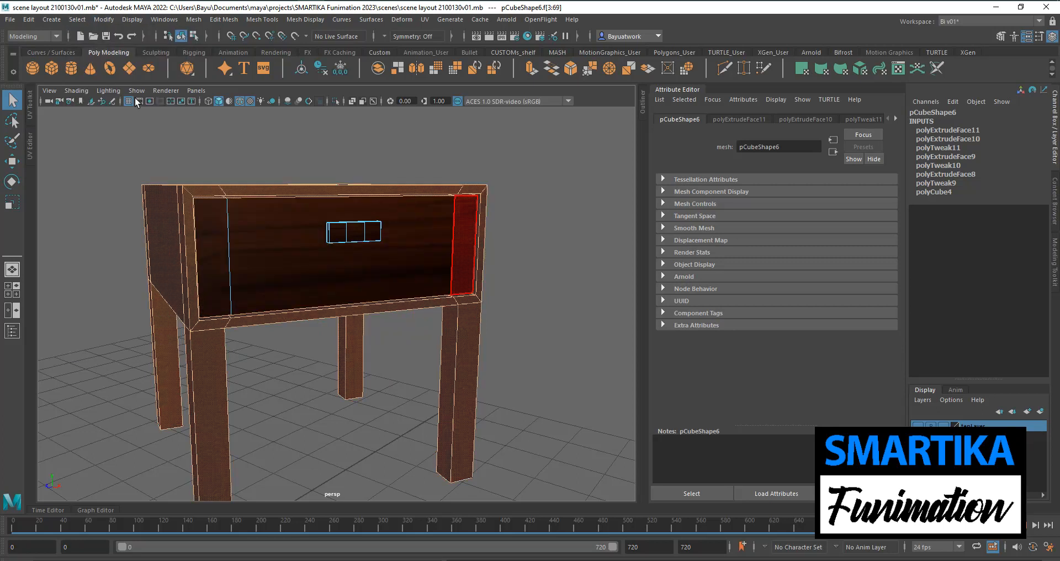
scroll(381, 326, "down", 3)
left_click_drag(378, 333, 410, 365, "alt")
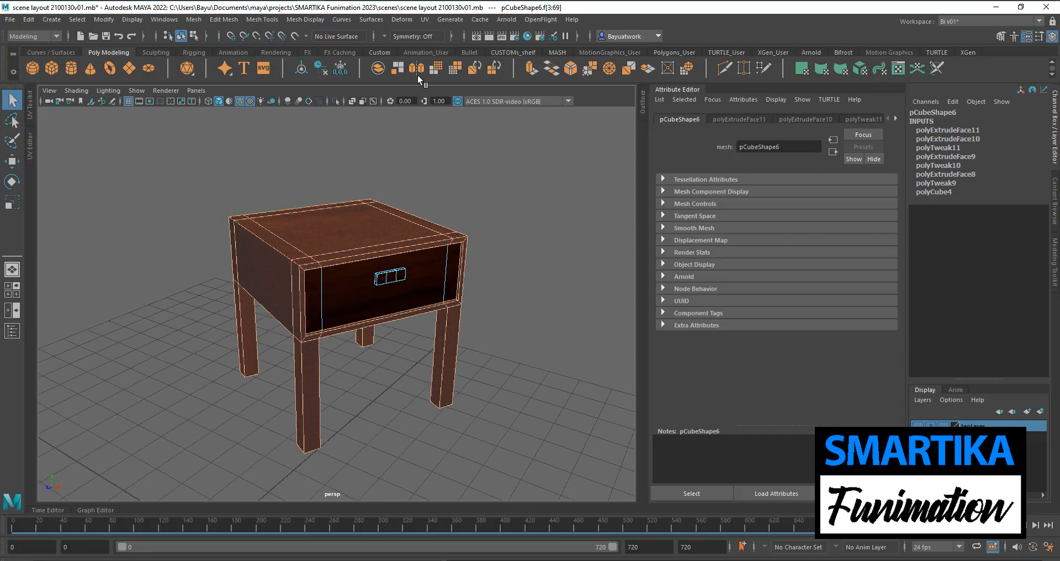
left_click(425, 20)
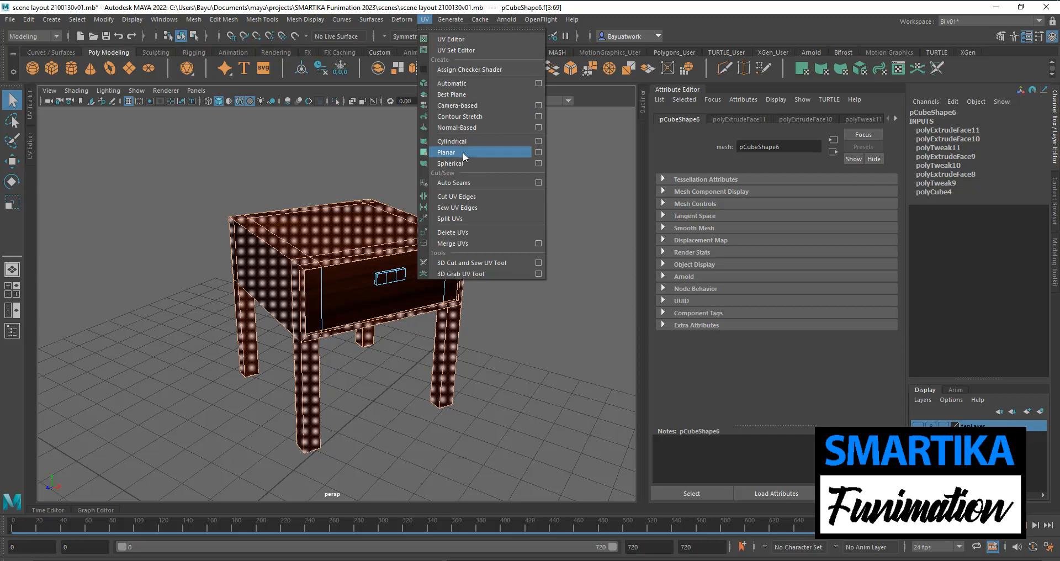
left_click(539, 153)
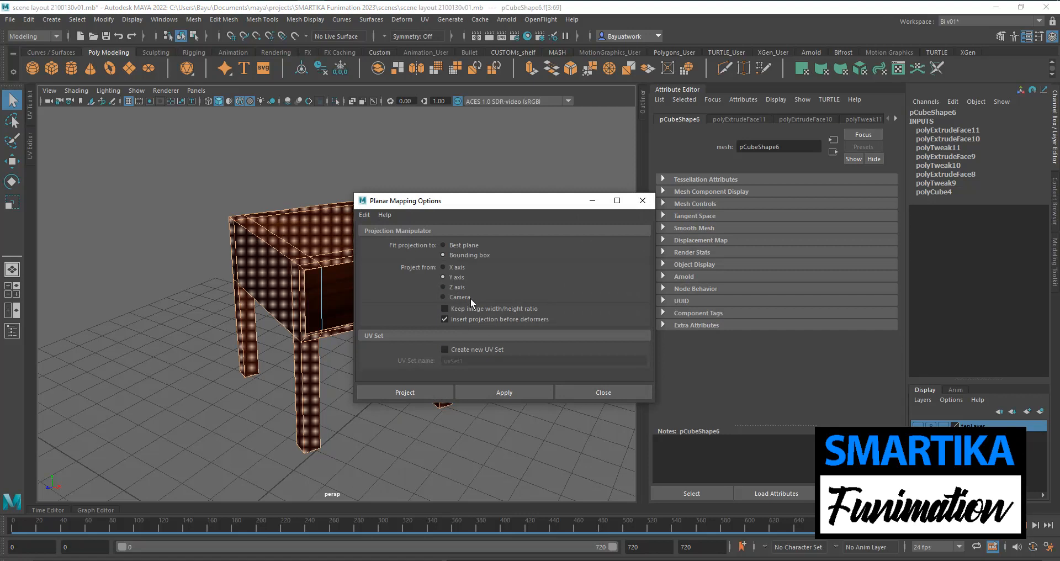
left_click(643, 201)
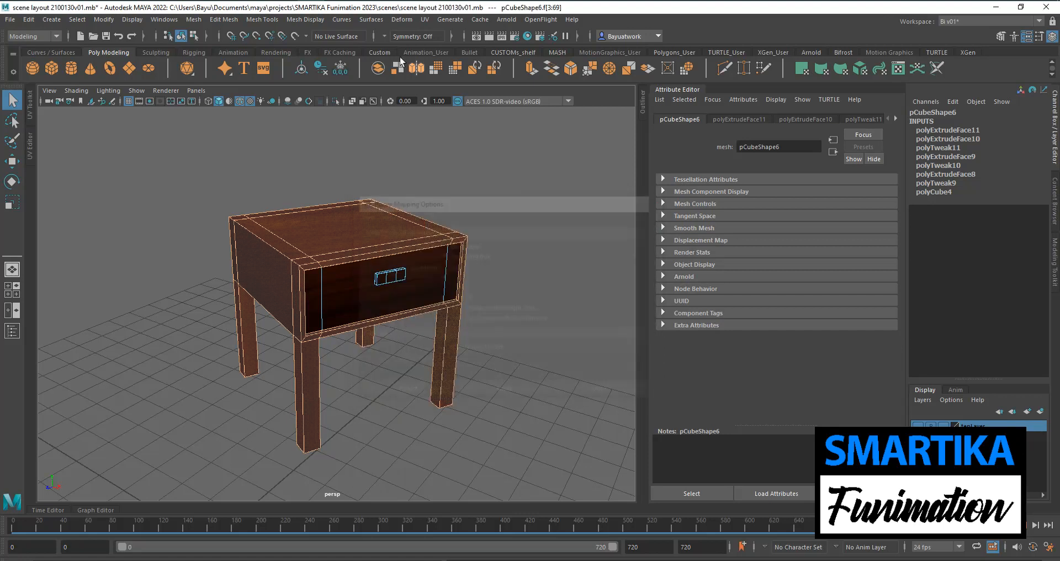
Project automatic UVs onto the selected table faces with 6 planes, optimized for fewer pieces, and uniform scale mode.
left_click(426, 20)
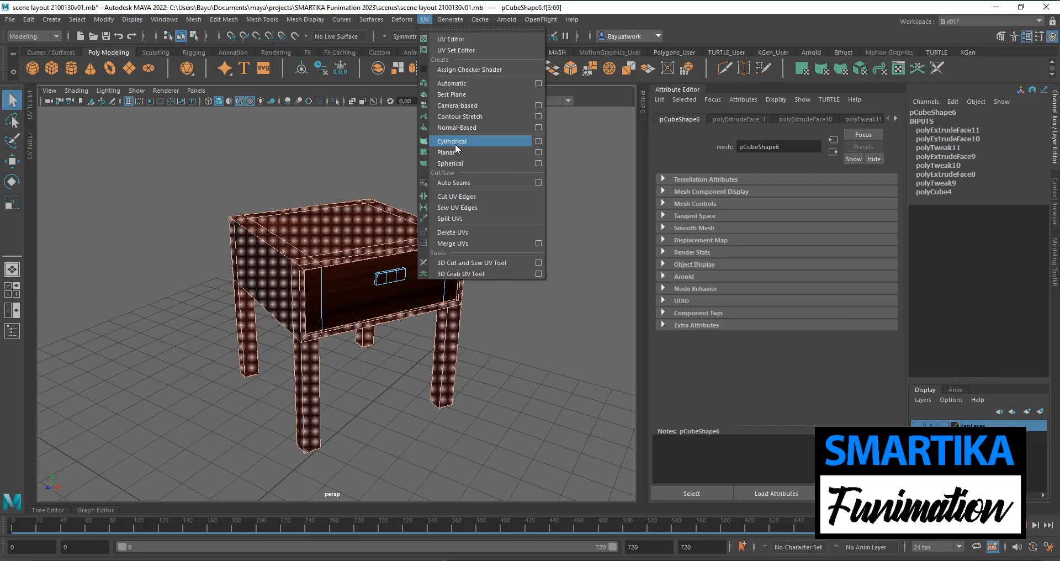
left_click(538, 83)
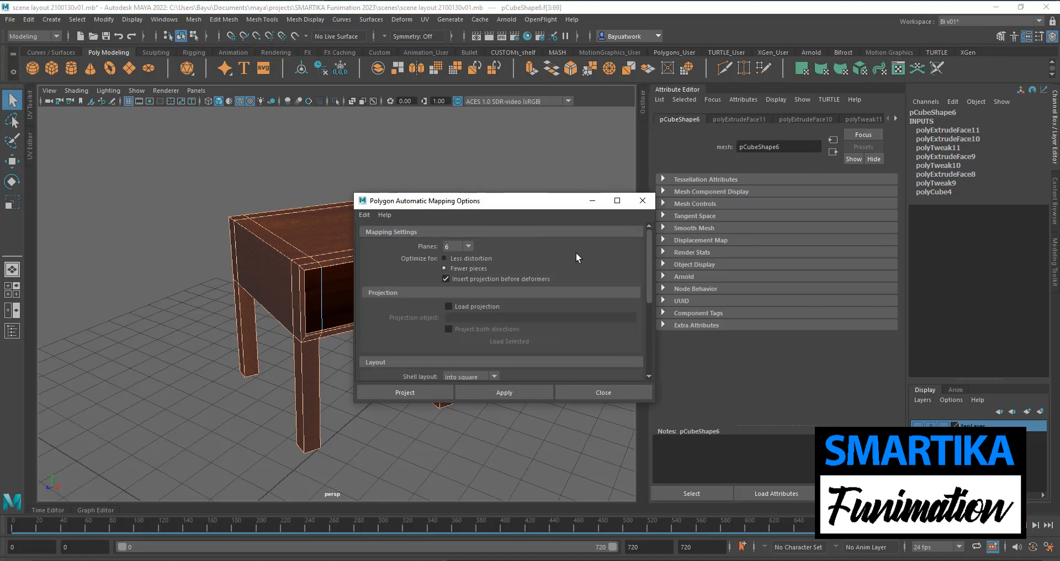
left_click_drag(510, 203, 660, 162)
left_click(619, 204)
left_click(603, 248)
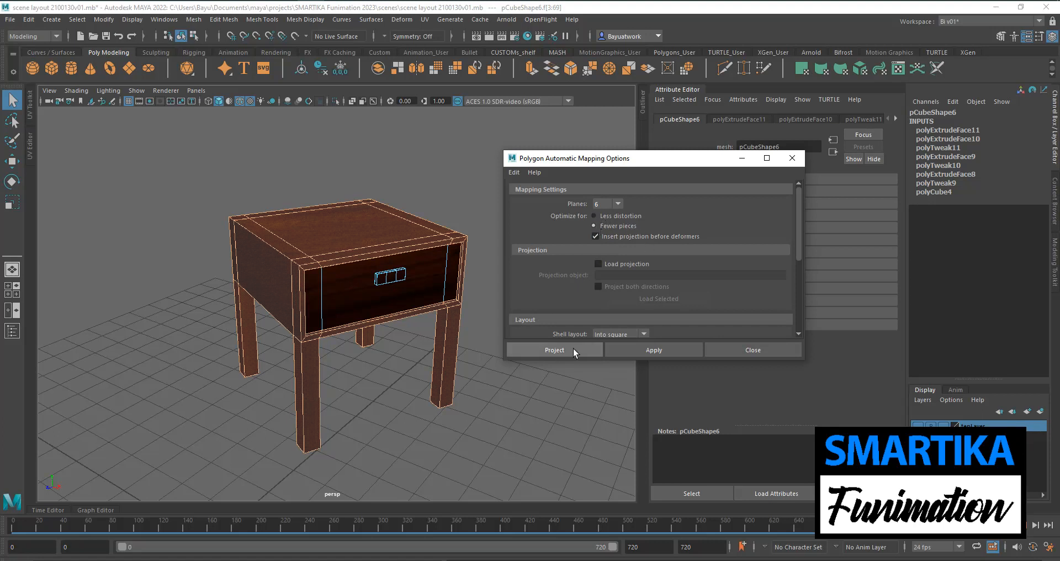
scroll(692, 310, "down", 5)
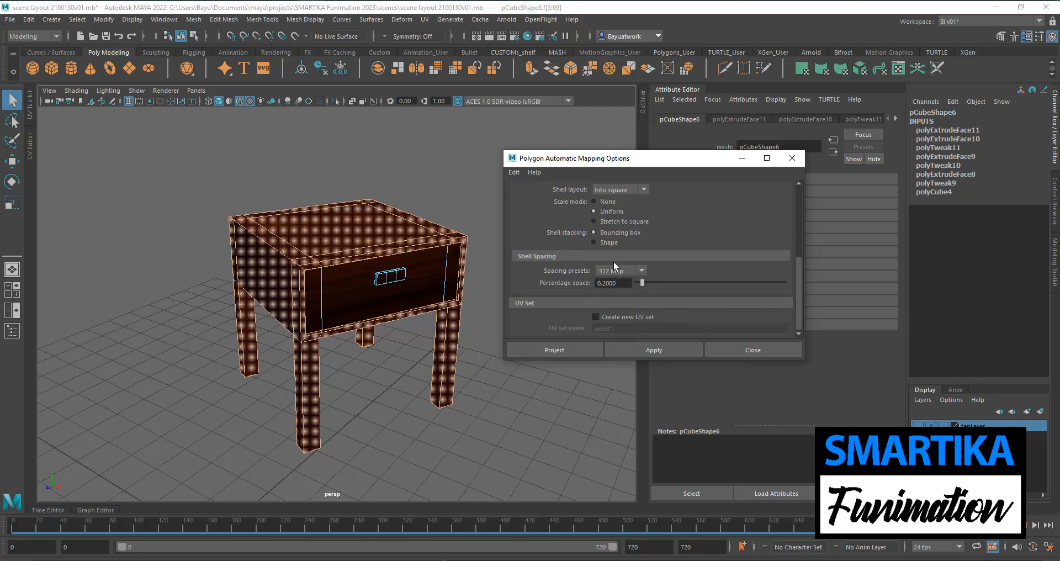
left_click(562, 347)
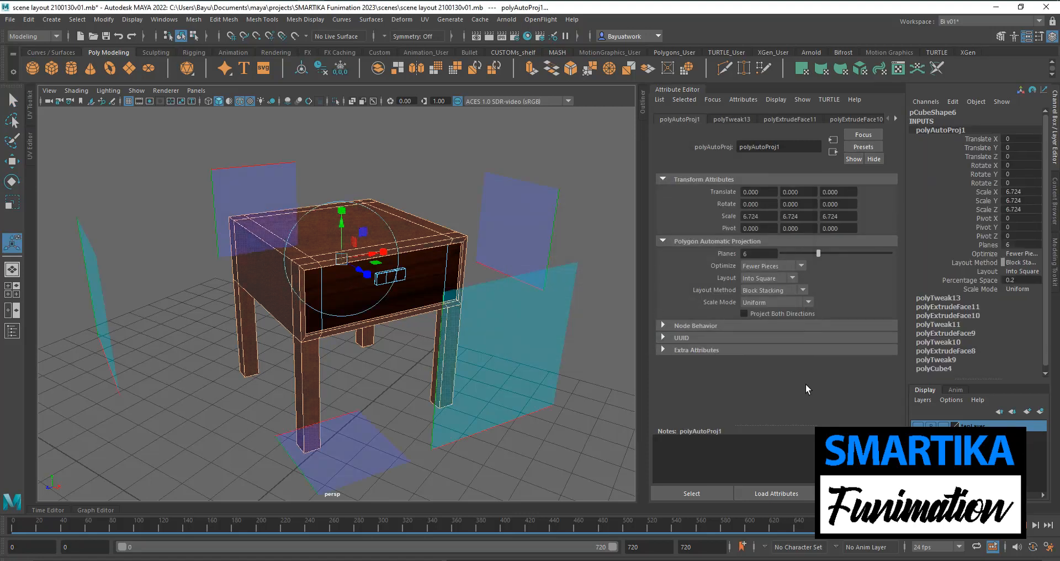
Return the table to object mode, deselect it, and inspect the wood grain on its top, sides and drawer front.
left_click_drag(380, 428, 419, 386, "alt")
right_click_drag(391, 211, 415, 199)
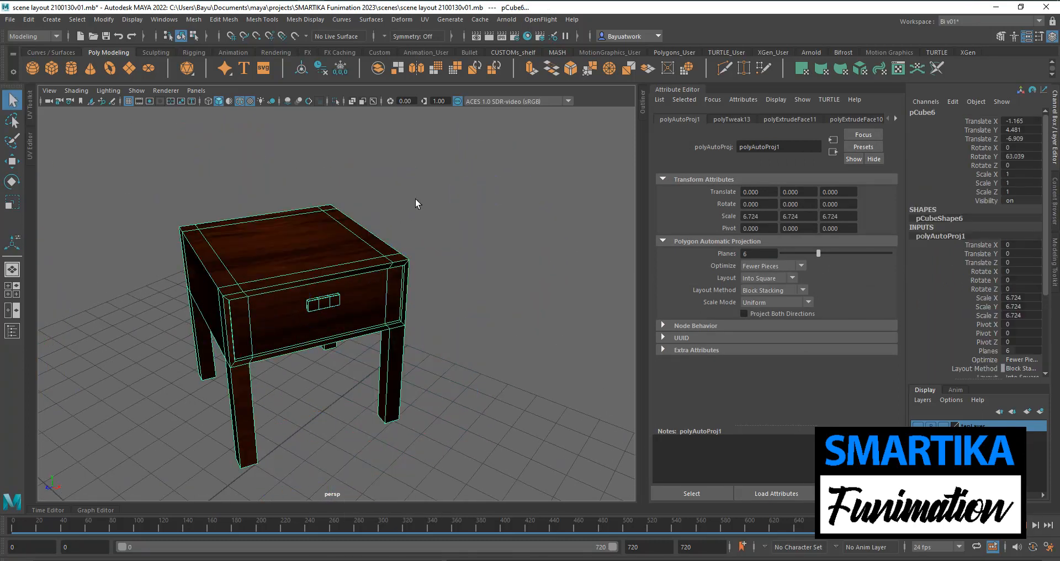
left_click(416, 199)
mouse_move(307, 332)
left_mouse_down("alt")
mouse_move(343, 356)
mouse_move(335, 368)
mouse_move(390, 351)
mouse_move(559, 371)
mouse_move(364, 362)
mouse_move(432, 320)
mouse_move(372, 350)
mouse_move(293, 367)
mouse_move(247, 352)
mouse_move(109, 359)
mouse_move(336, 335)
mouse_move(302, 363)
mouse_move(326, 333)
left_mouse_up("alt")
scroll(301, 363, "up", 5)
scroll(319, 345, "down", 4)
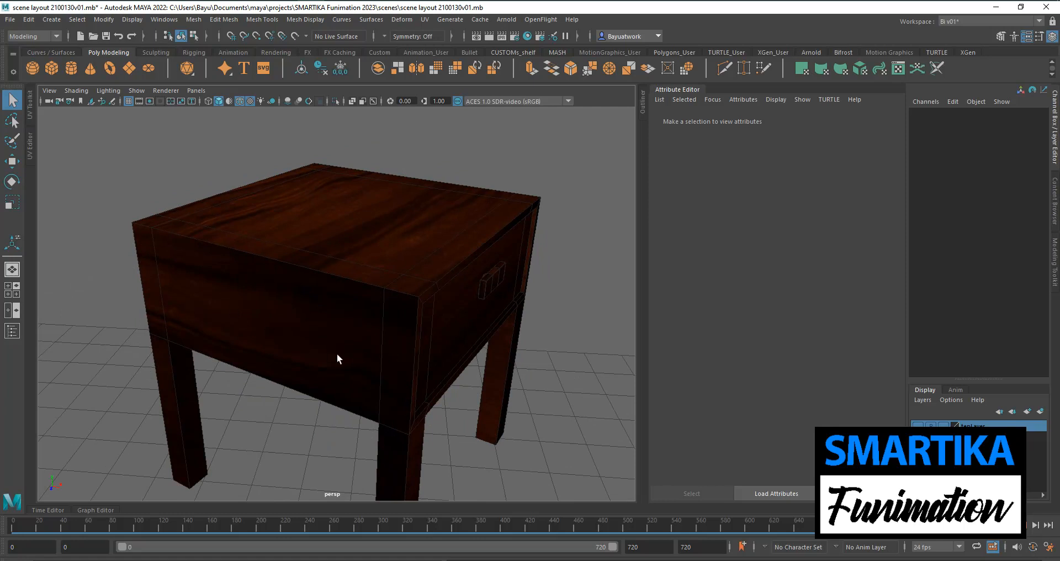
left_click_drag(428, 358, 289, 303, "alt")
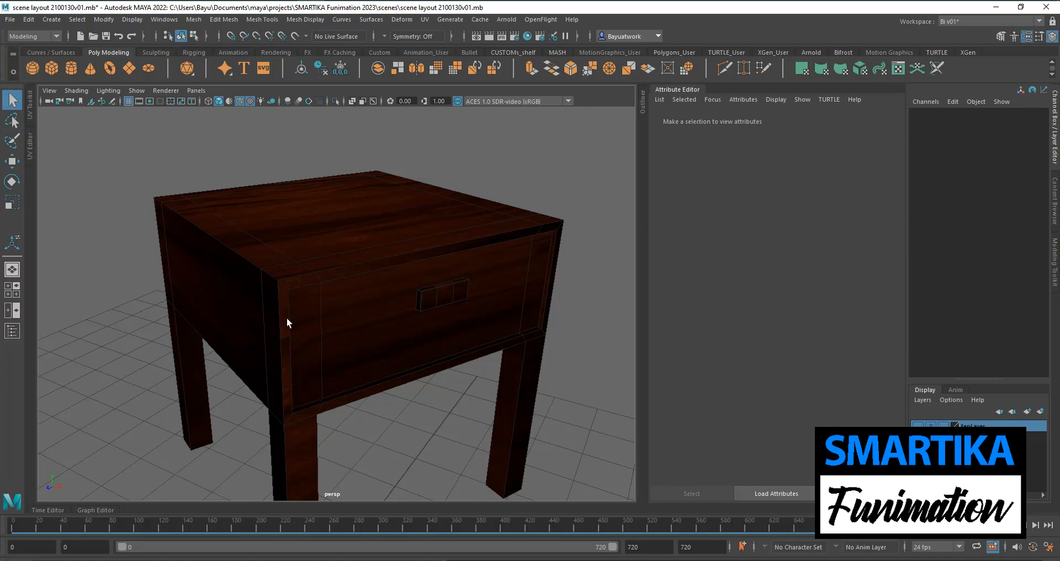
left_click_drag(287, 326, 272, 305, "alt")
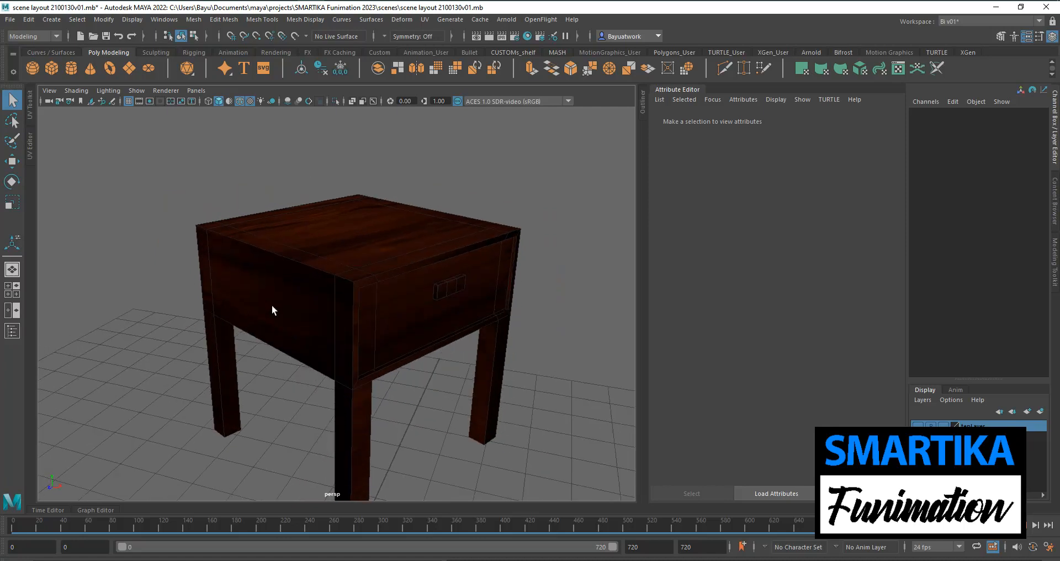
Select the table and display the manipulator of its automatic UV projection, polyAutoProj1.
left_click(272, 305)
left_click(12, 243)
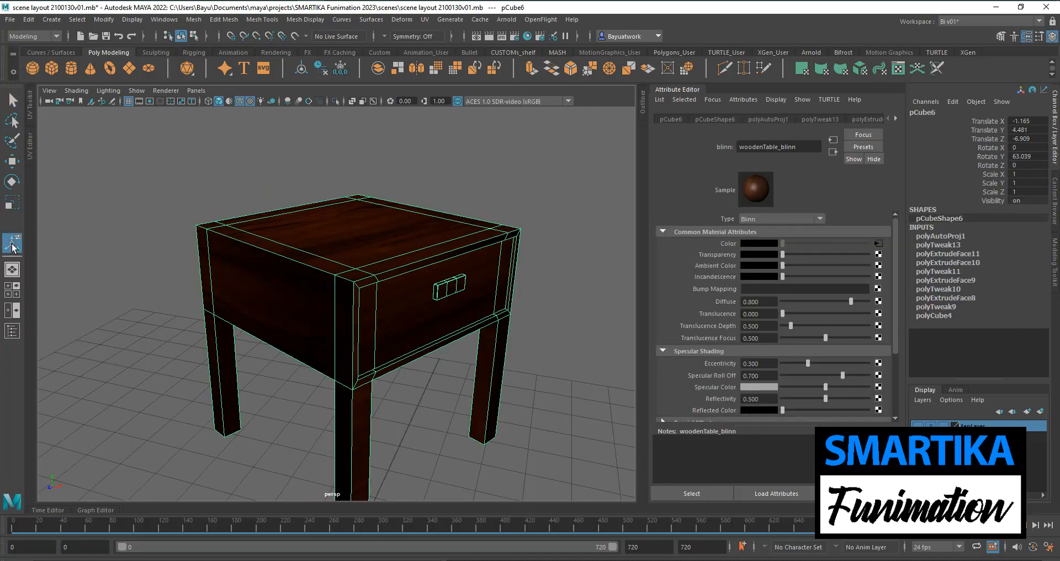
left_click(937, 236)
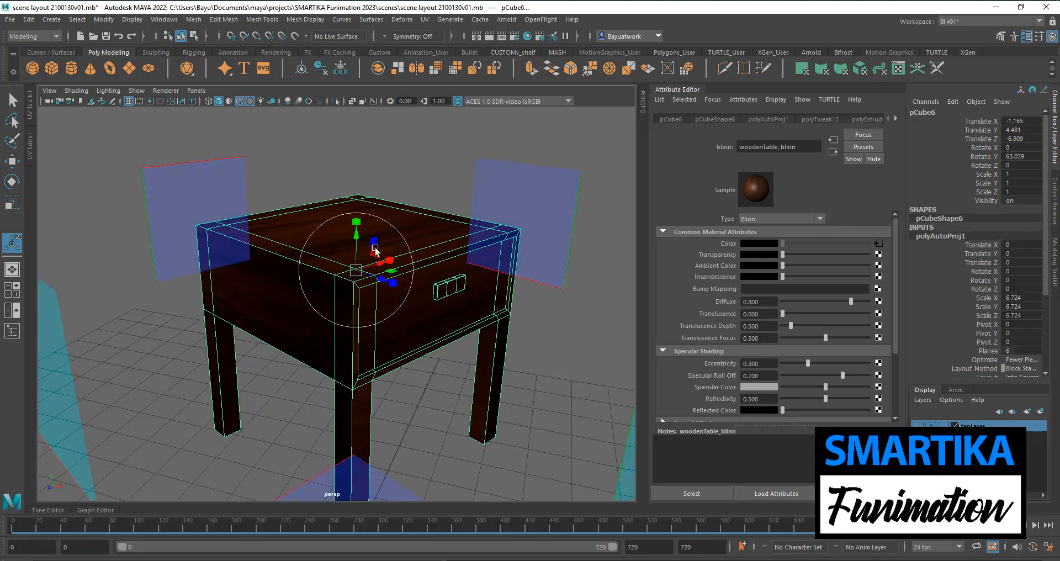
Rotate the table's automatic UV projection freehand to about 86.5 degrees around Z.
left_click(383, 219)
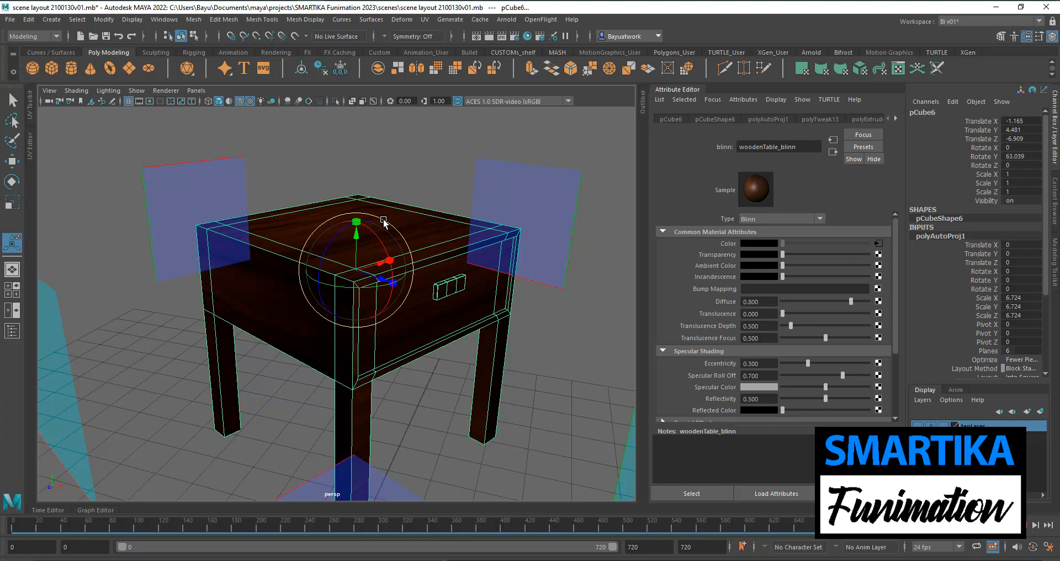
left_click_drag(336, 236, 341, 289)
mouse_move(324, 338)
left_mouse_down("alt")
mouse_move(381, 353)
mouse_move(326, 343)
left_mouse_up("alt")
right_click_drag(316, 335, 465, 368, "alt")
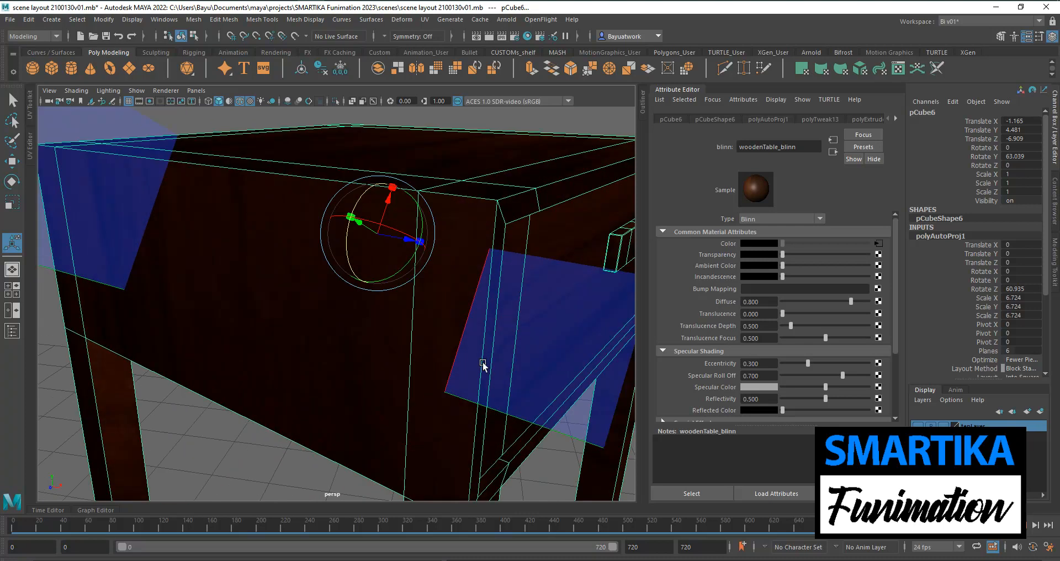
left_click_drag(348, 247, 358, 269)
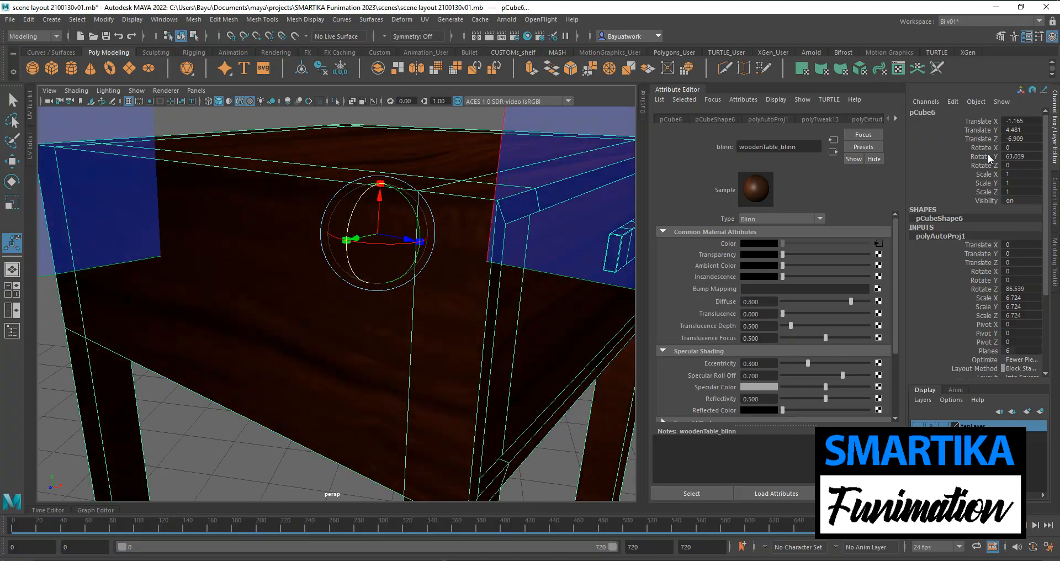
Set the table object's Rotate Y to 90.
left_click(1022, 156)
type("90")
key("Return")
Try rotating the automatic UV projection to about -64.9 degrees around Y, and undo the rotation.
scroll(414, 279, "down", 8)
left_click_drag(407, 293, 326, 277, "alt")
scroll(389, 356, "up", 6)
key("ctrl+z")
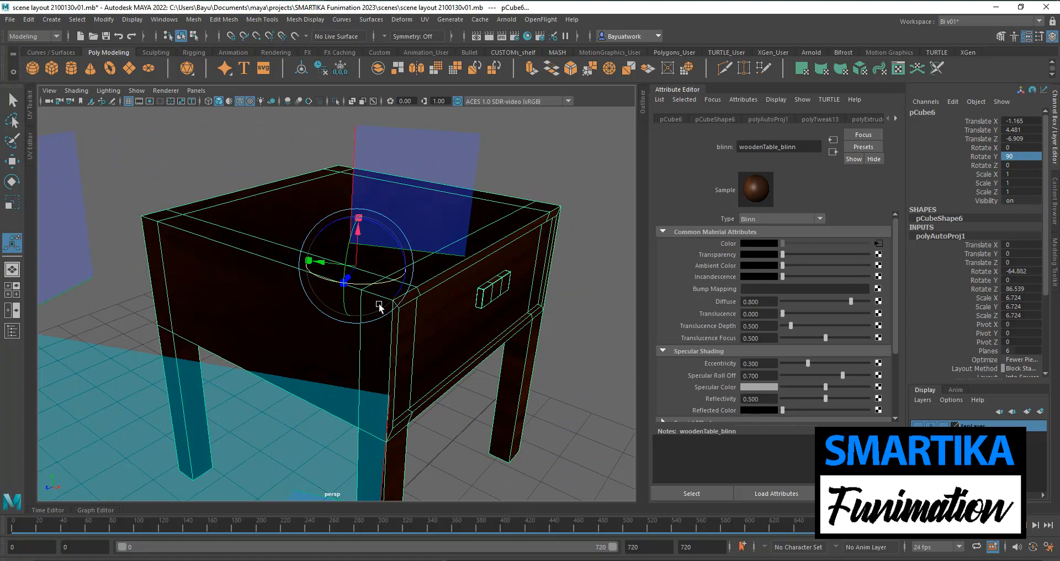
key("ctrl+z")
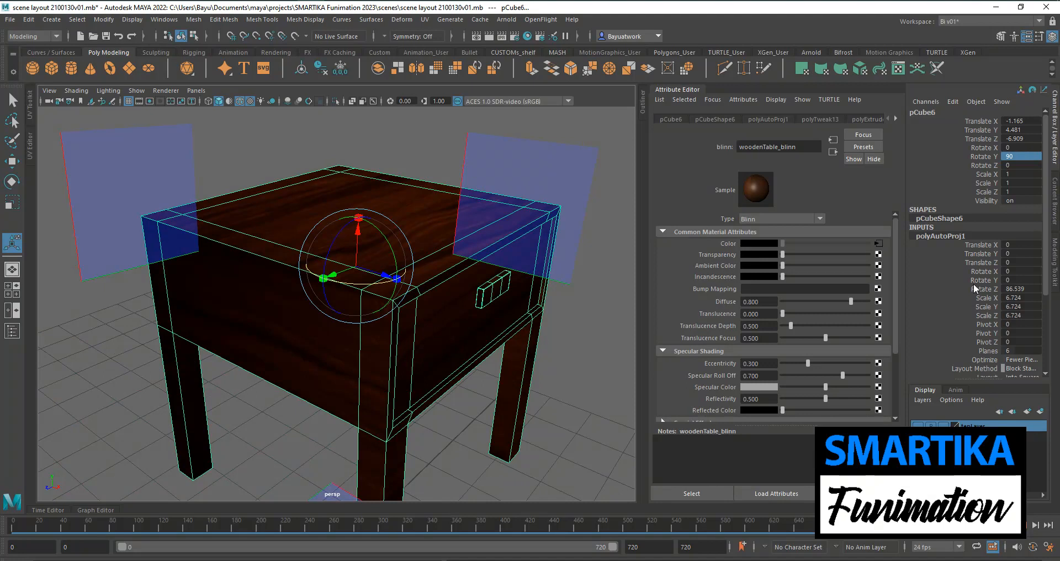
Rotate the automatic UV projection around Z and set its Rotate Z to exactly 180.
left_click_drag(340, 254, 322, 273, "alt")
left_click(1019, 289)
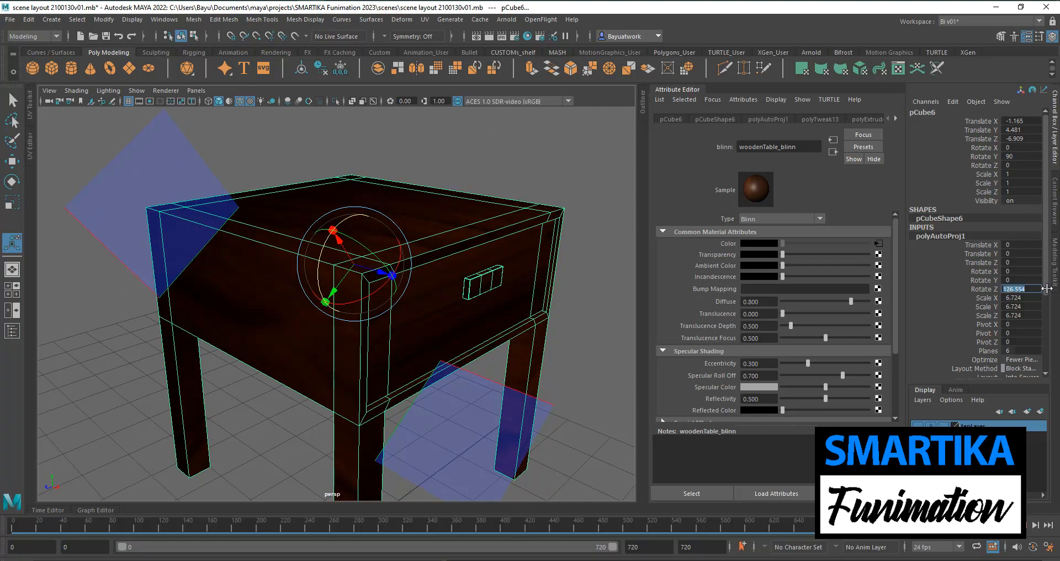
type("180")
key("Return")
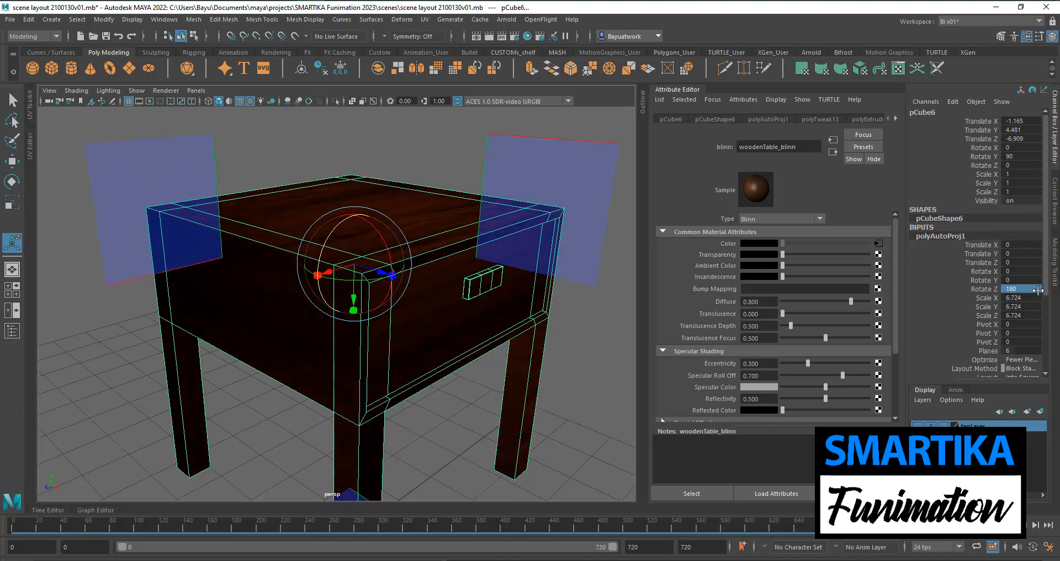
Leave the projection manipulator, deselect the table, and examine the wood grain direction on its sides, legs and drawer front.
left_click_drag(450, 367, 506, 374, "alt")
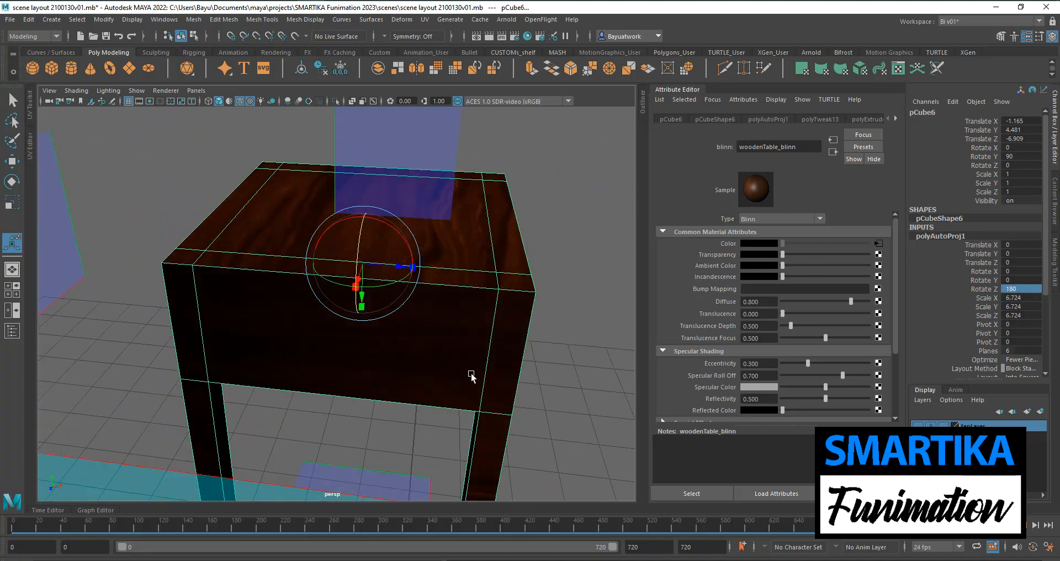
left_click_drag(414, 367, 365, 366, "alt")
scroll(365, 362, "down", 3)
middle_click_drag(428, 379, 411, 378, "alt")
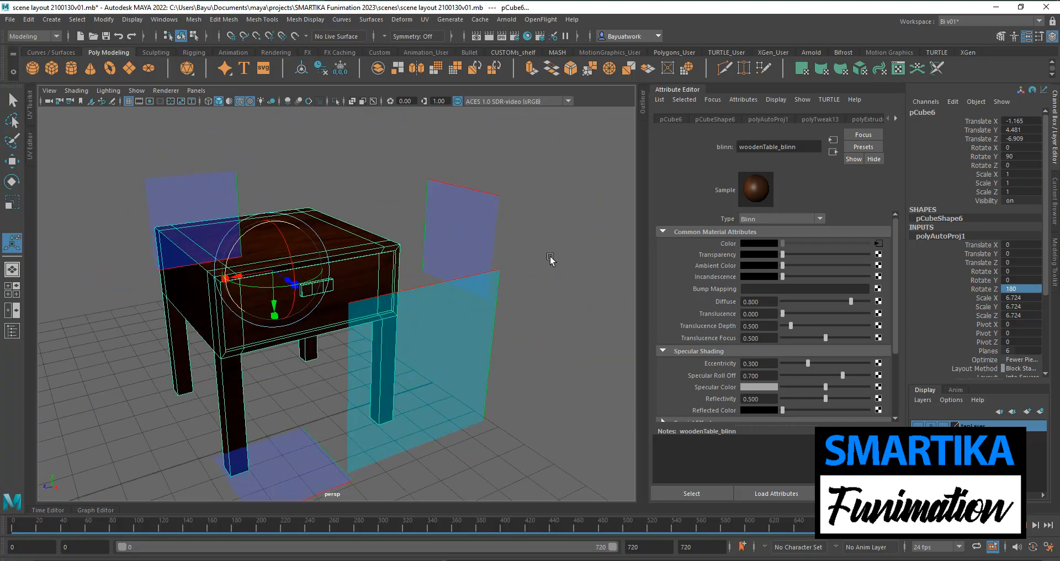
right_click(522, 238)
left_click(476, 276)
scroll(261, 331, "up", 3)
scroll(261, 330, "up", 2)
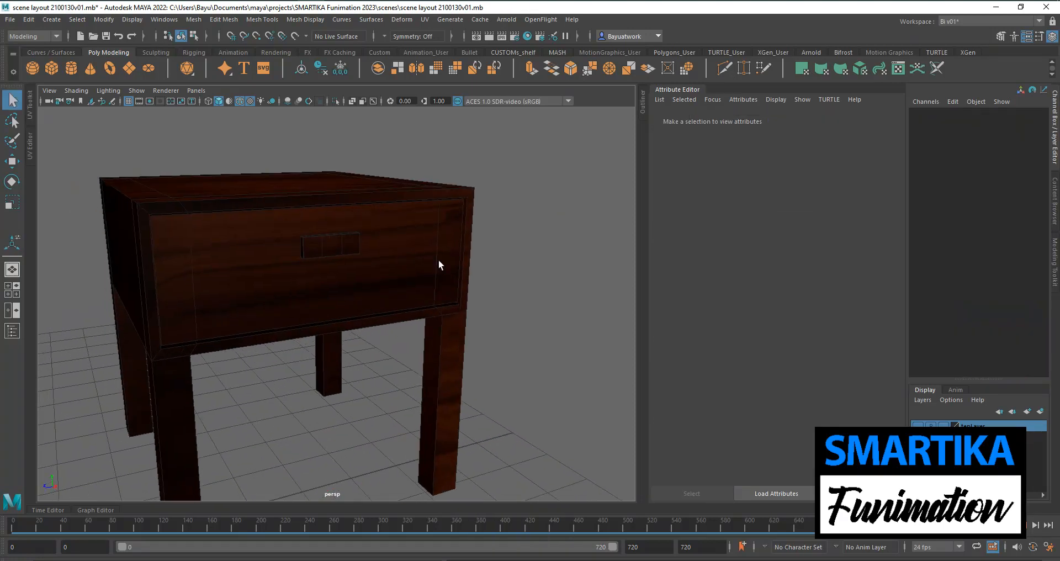
scroll(276, 302, "up", 2)
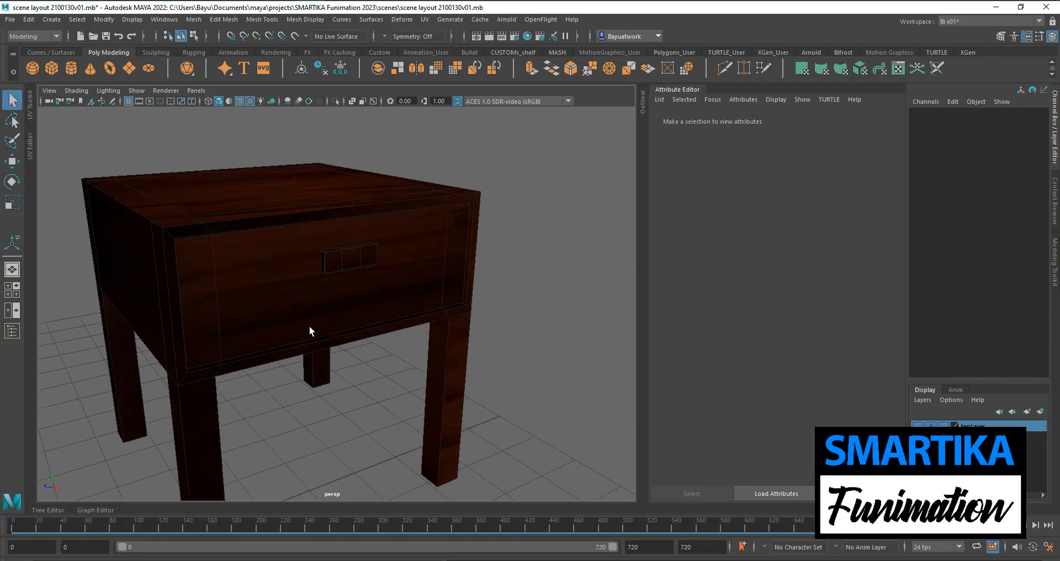
Switch the table to face selection and select the three faces of the drawer front.
left_click(273, 292)
right_click(240, 259)
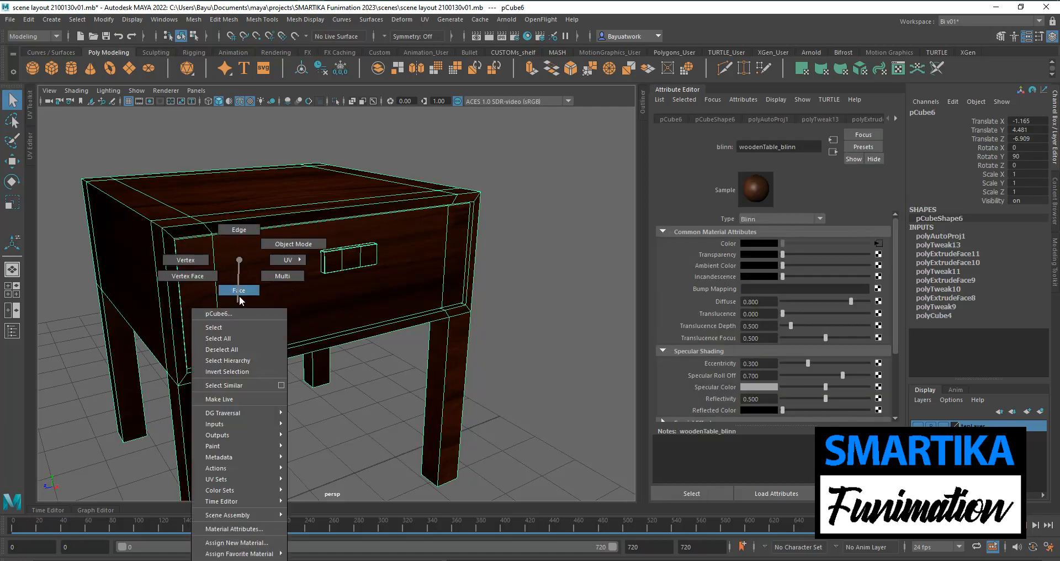
right_click_drag(240, 296, 238, 295)
left_click(250, 306)
left_click(208, 303, "shift")
left_click(456, 257, "shift")
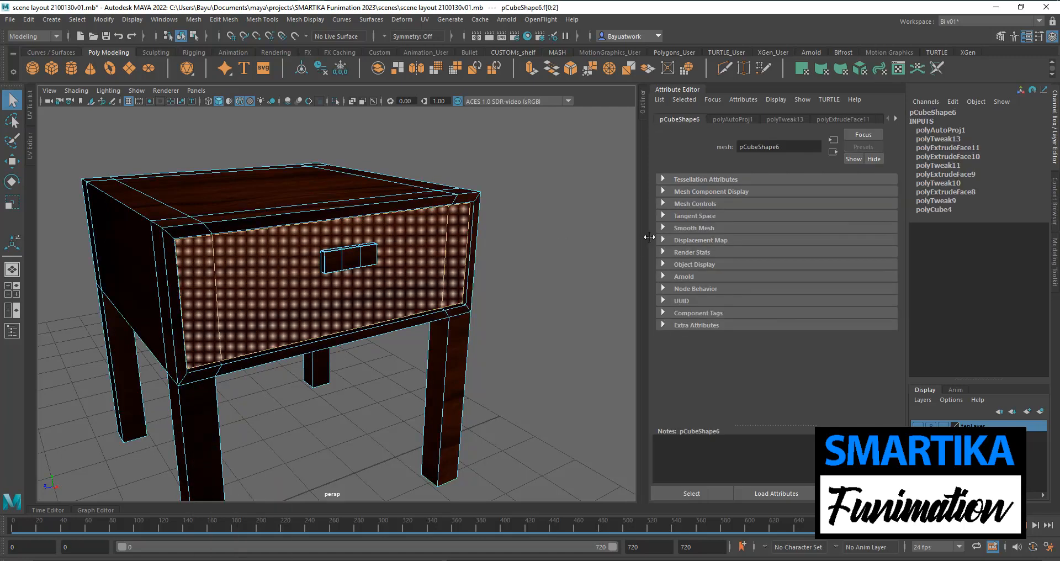
Apply a planar UV projection to the selected drawer front faces, fitted to the bounding box and projected from the Z axis.
left_click(429, 21)
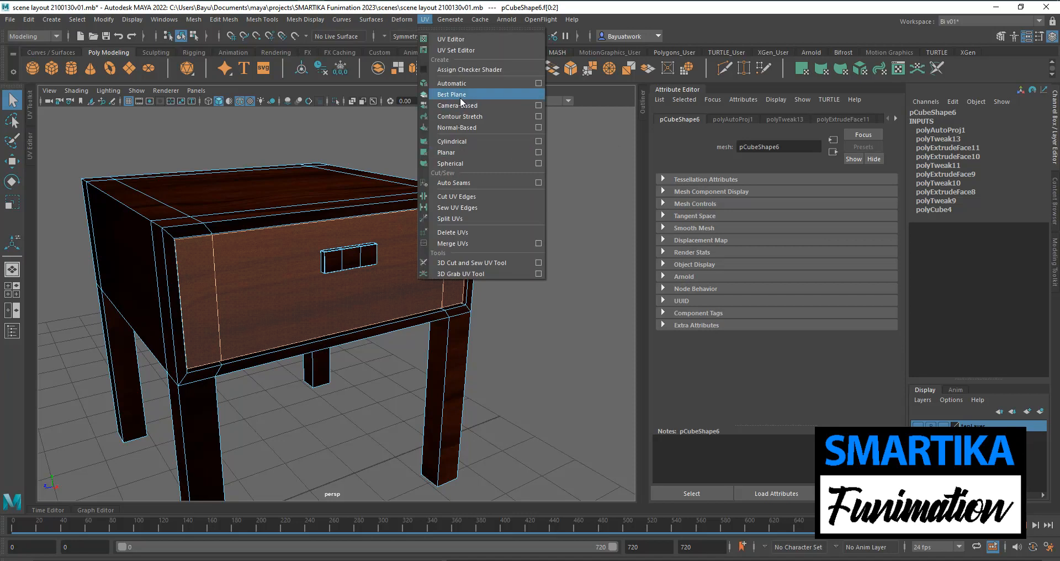
left_click(539, 152)
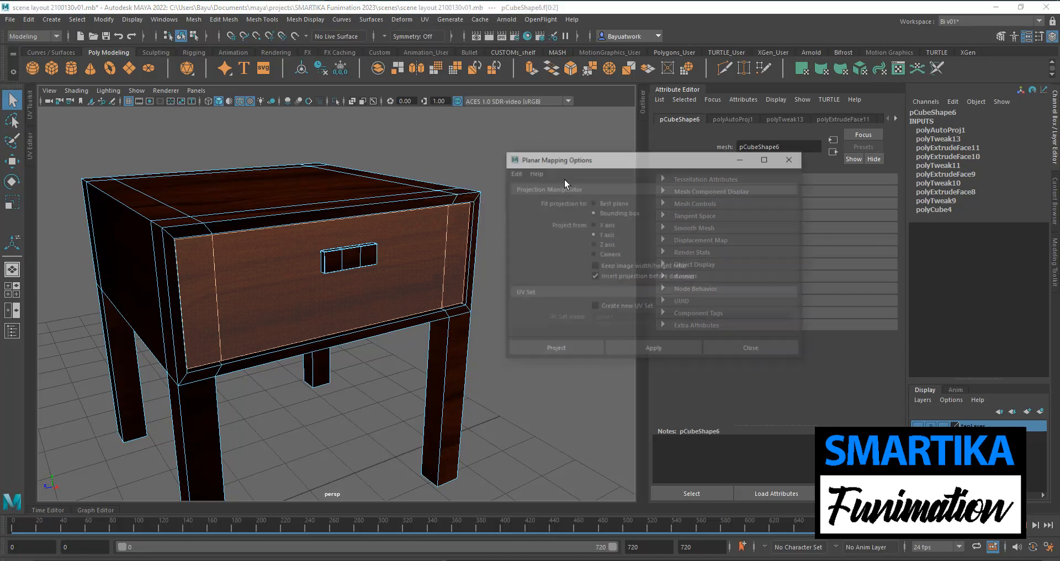
scroll(362, 287, "up", 2)
left_click_drag(361, 287, 400, 297, "alt")
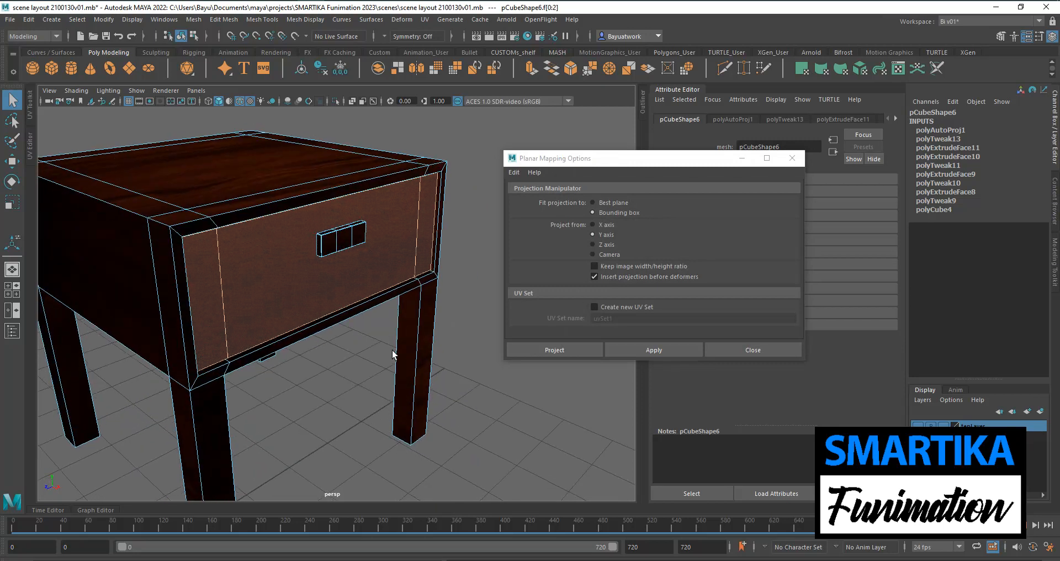
key("w")
left_click_drag(366, 354, 326, 348, "alt")
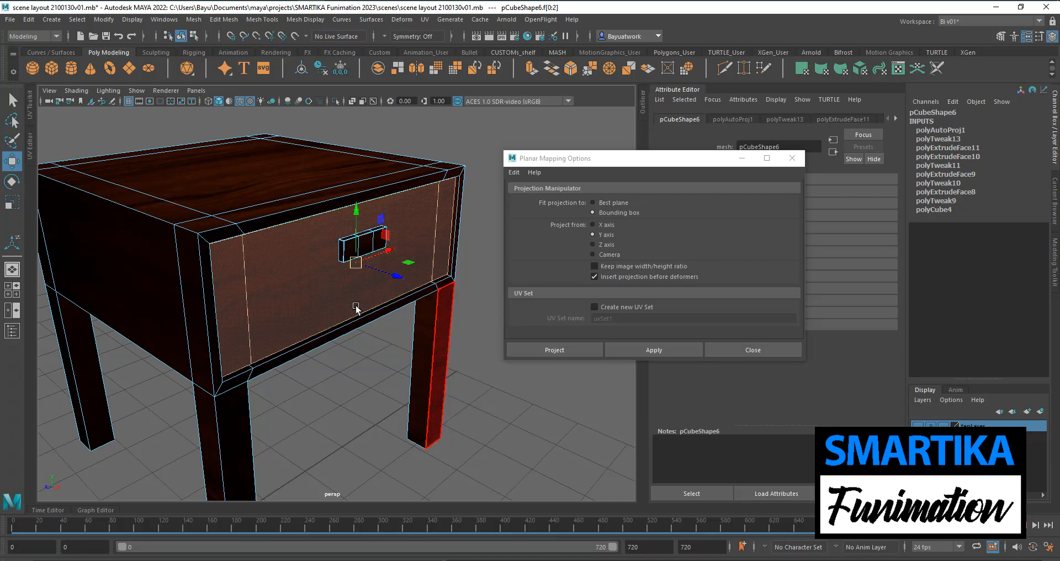
left_click(595, 244)
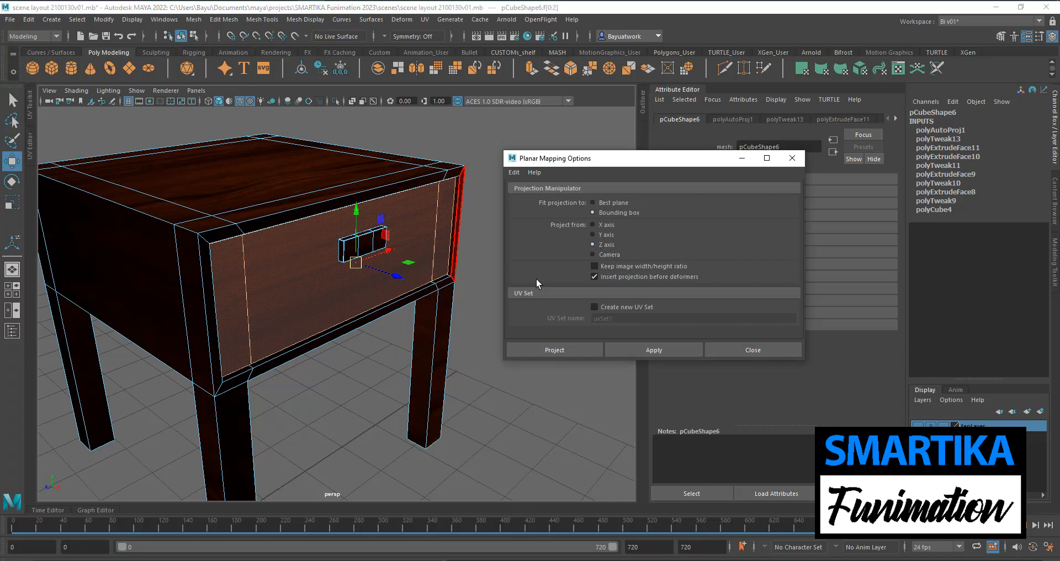
mouse_move(365, 408)
left_mouse_down("alt")
mouse_move(318, 398)
mouse_move(352, 396)
left_mouse_up("alt")
left_click(561, 349)
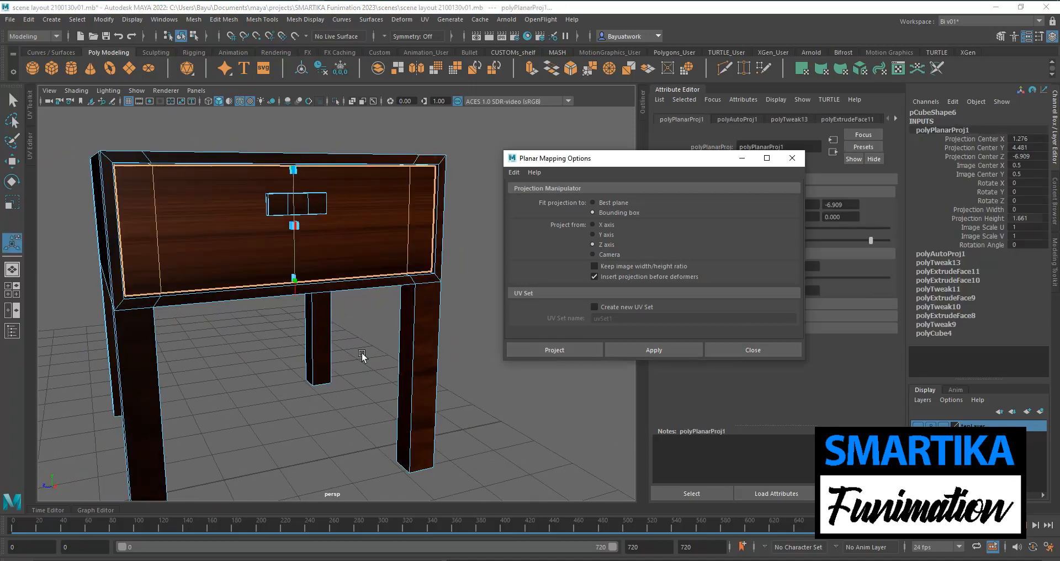
Show the planar projection's full transform handles and try stretching its height to about 7.0.
left_click_drag(480, 326, 469, 402, "alt")
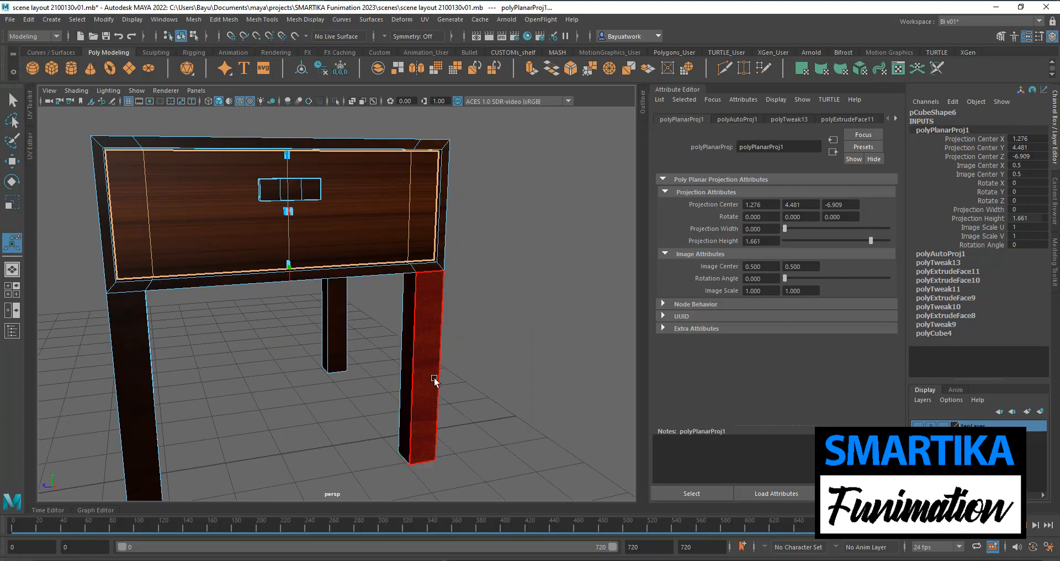
left_click_drag(488, 393, 500, 392, "alt")
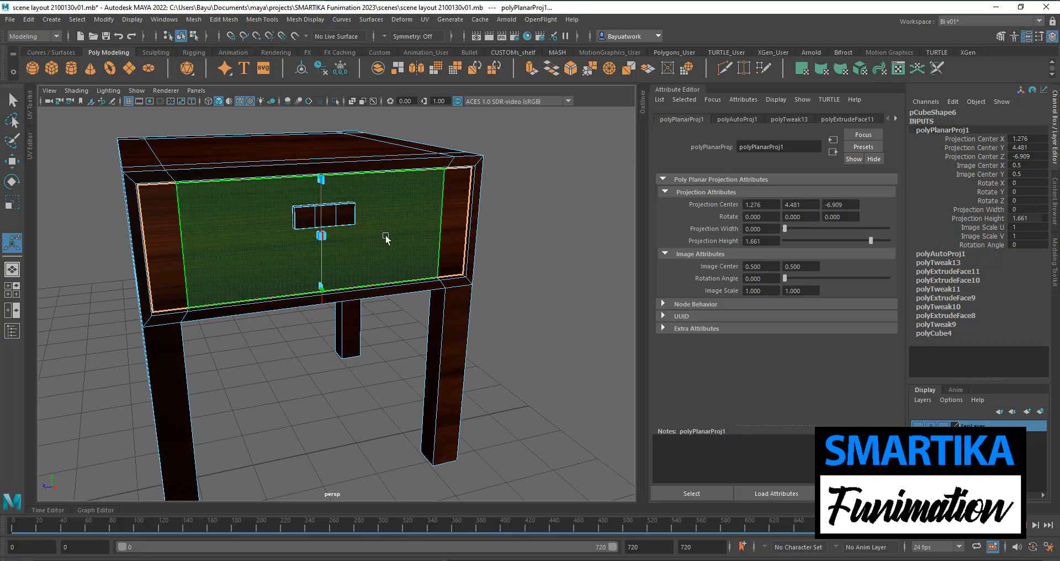
left_click_drag(308, 330, 340, 293, "alt")
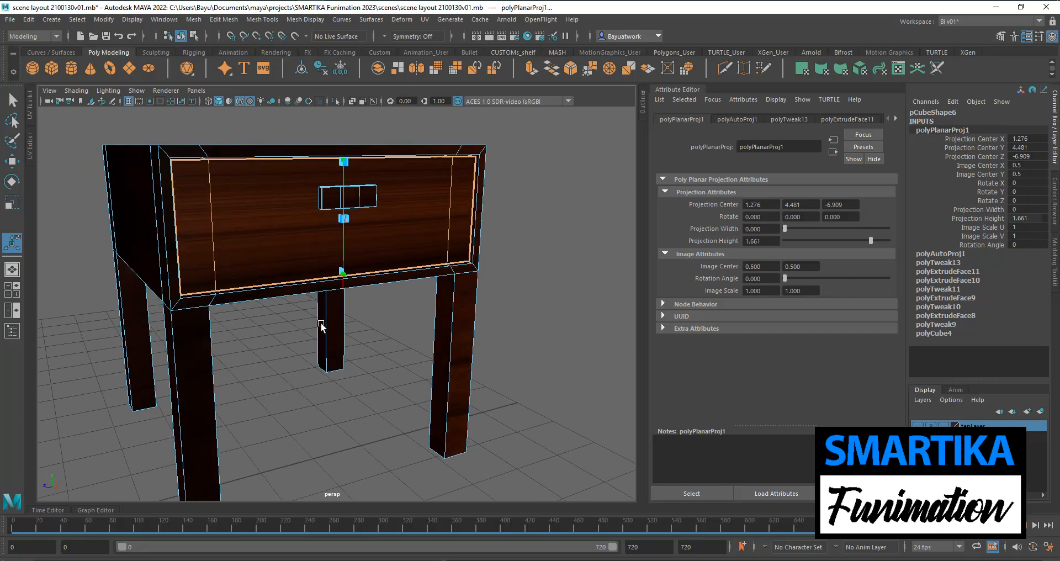
left_click(344, 287)
left_click_drag(348, 284, 385, 279, "alt")
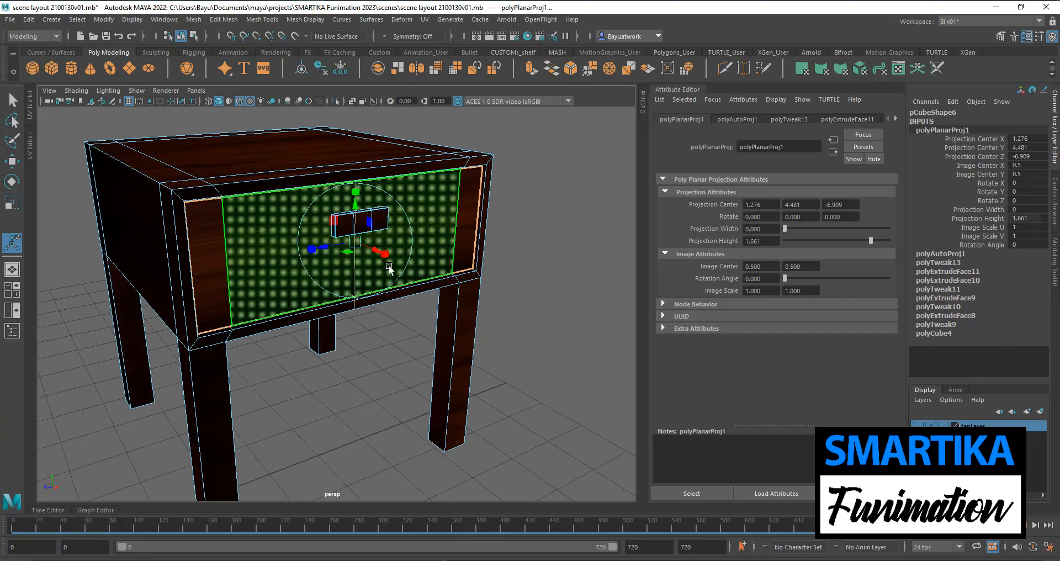
left_click(385, 255)
left_click_drag(357, 192, 361, 188)
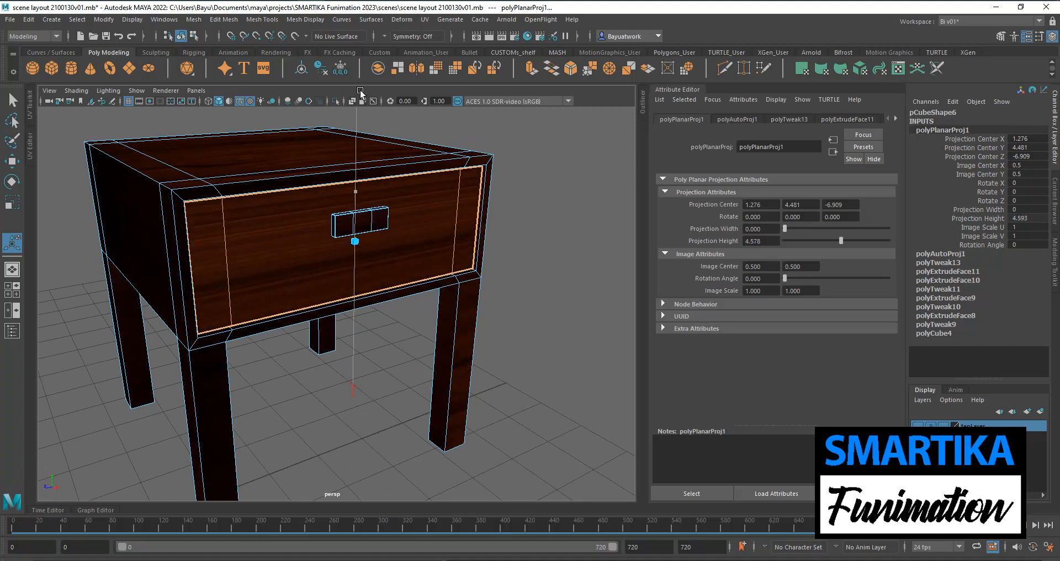
left_click_drag(362, 71, 362, 66)
left_click_drag(408, 344, 392, 334, "alt")
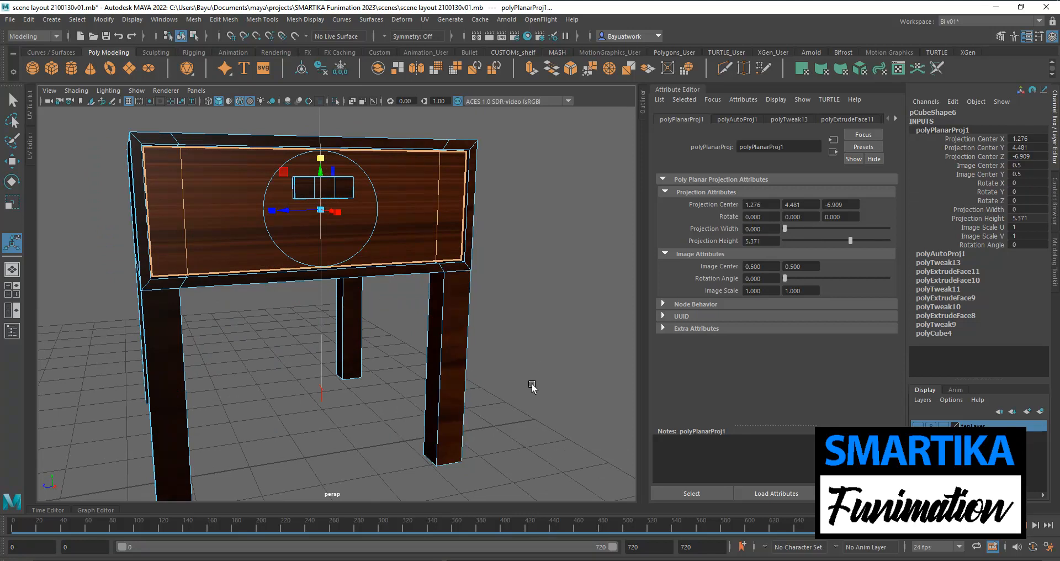
left_click_drag(362, 221, 430, 393, "alt")
left_click_drag(406, 307, 427, 313)
Try rotating the planar projection to about 74.7 degrees around Y, and undo the rotation.
left_click_drag(500, 381, 421, 353, "alt")
left_click(389, 328)
left_click_drag(319, 312, 351, 372)
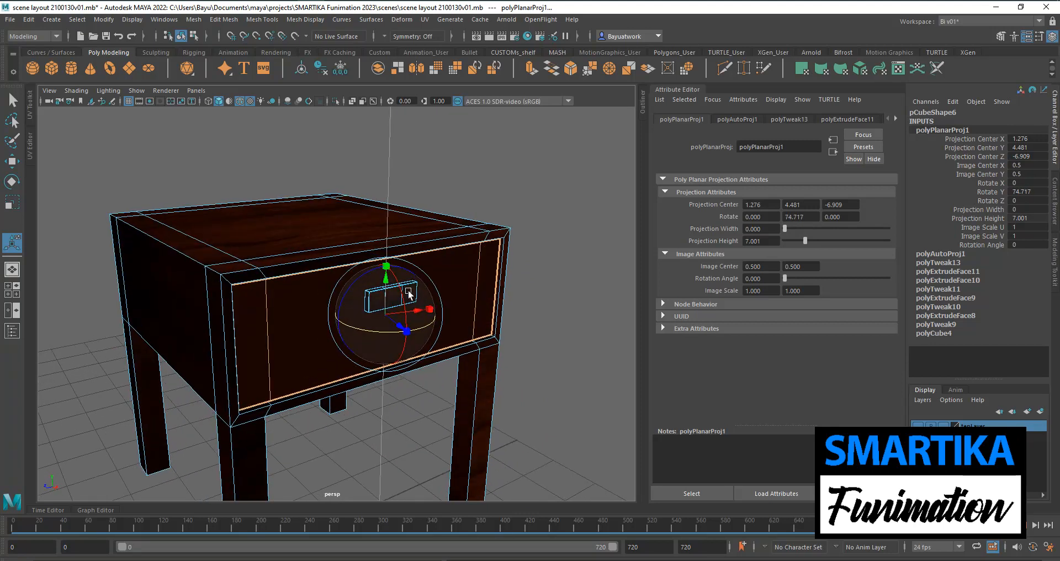
left_click_drag(403, 294, 450, 362)
key("ctrl+z")
key("ctrl+z")
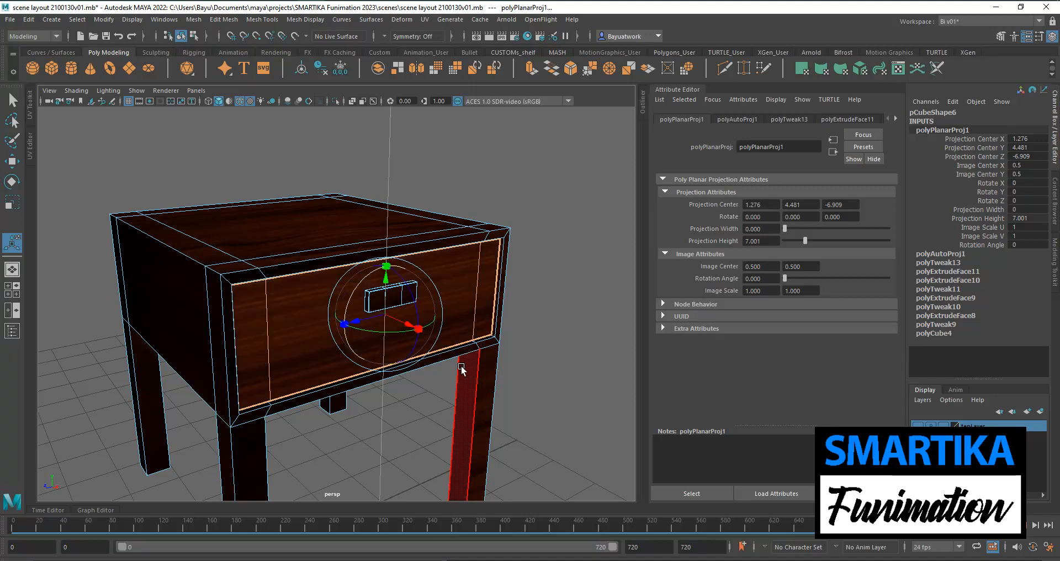
Rotate the drawer front's planar projection around Y and set its Rotate Y to exactly 90.
mouse_move(333, 390)
left_mouse_down("alt")
mouse_move(296, 386)
mouse_move(327, 373)
mouse_move(285, 390)
mouse_move(319, 386)
left_mouse_up("alt")
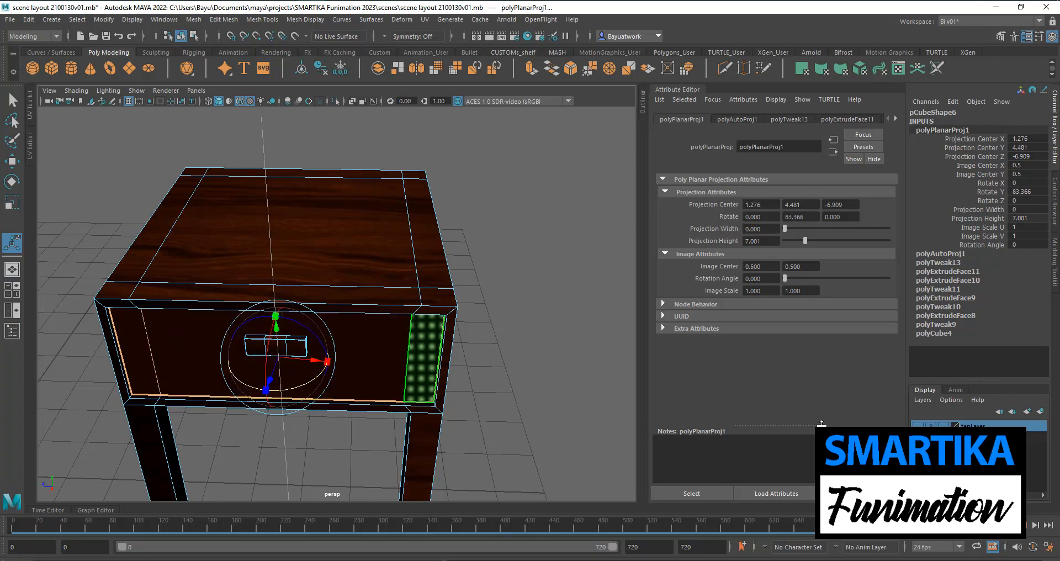
left_click(1028, 192)
type("90")
key("Return")
left_click_drag(267, 398, 297, 375, "alt")
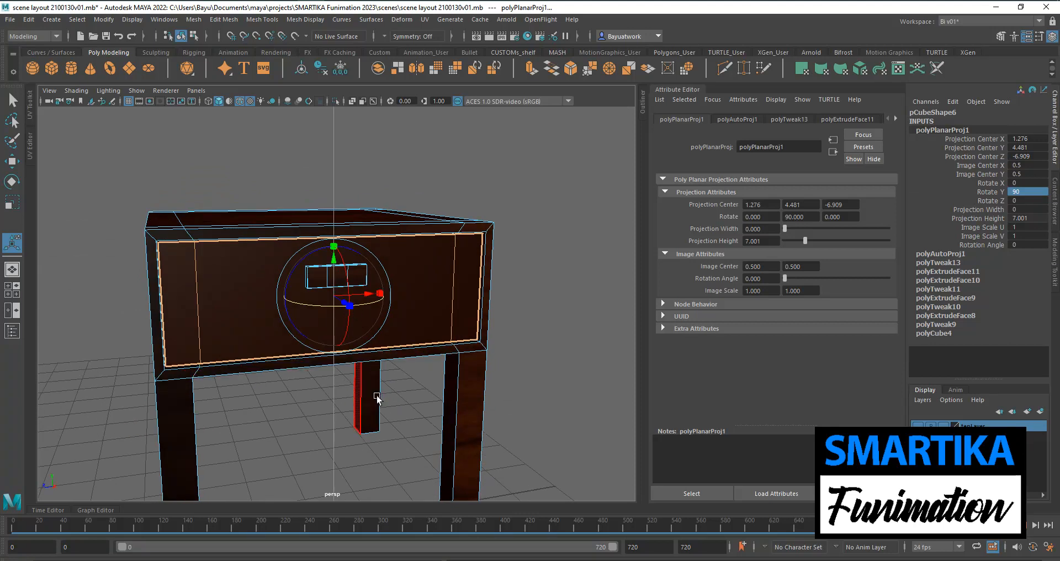
Deselect the table and reselect the three faces of the drawer front.
left_click(536, 313)
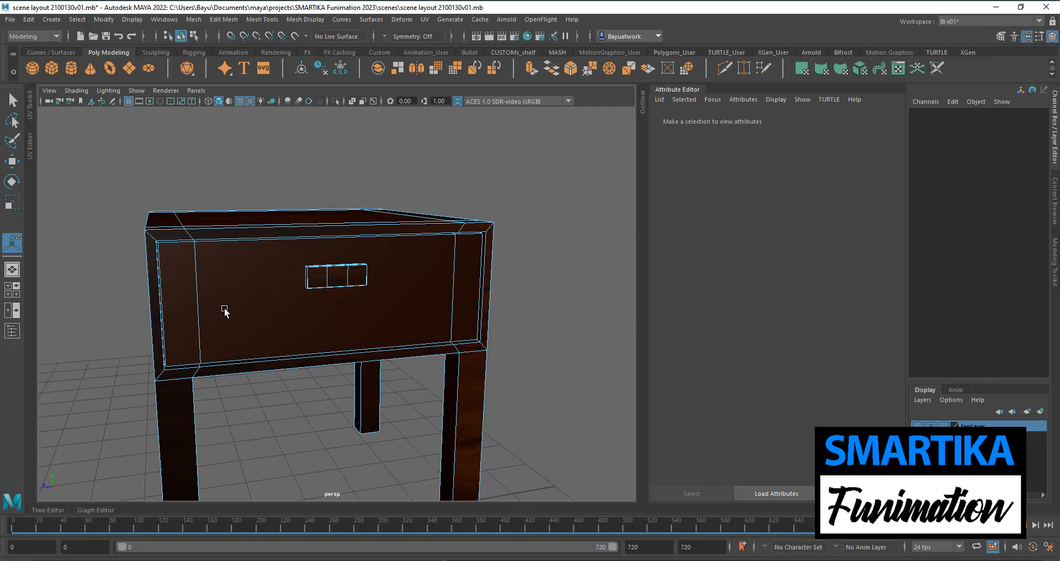
right_click_drag(262, 259, 261, 288)
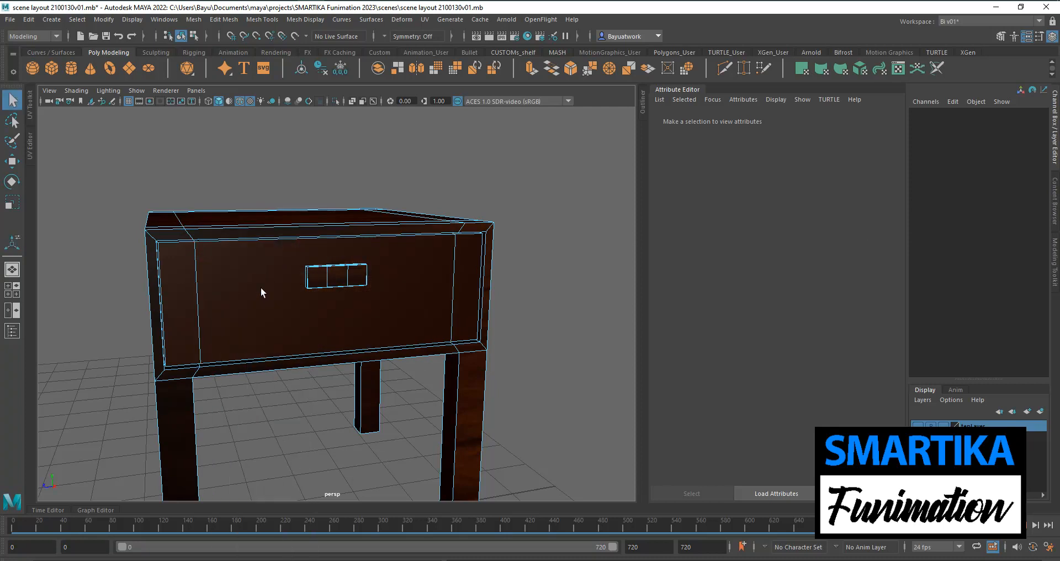
left_click(261, 287)
left_click(491, 300, "shift")
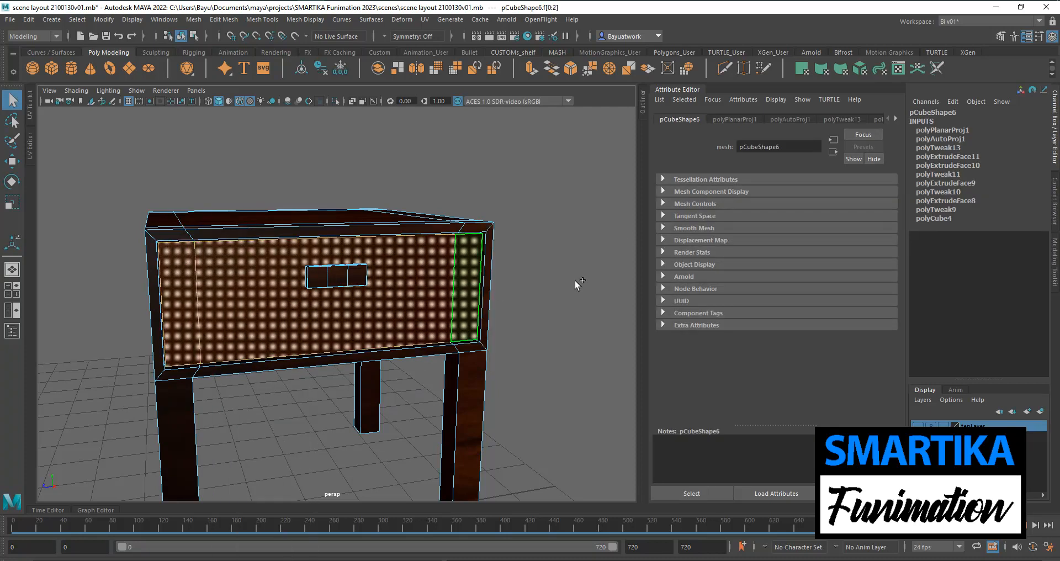
Reopen the planar projection node with its manipulator and shrink the projection height to about 3.16.
left_click(963, 130)
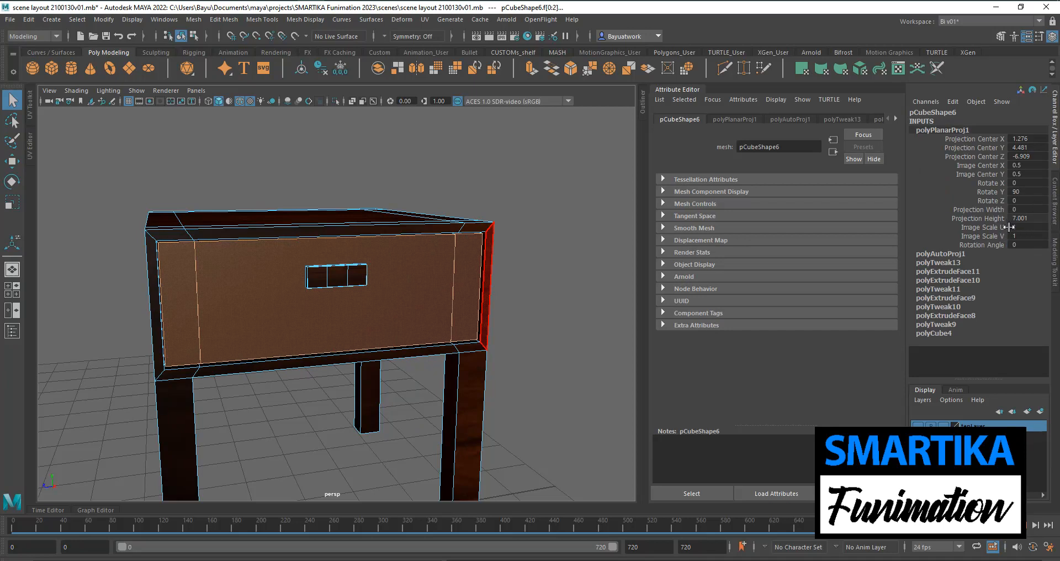
left_click_drag(306, 336, 271, 316, "alt")
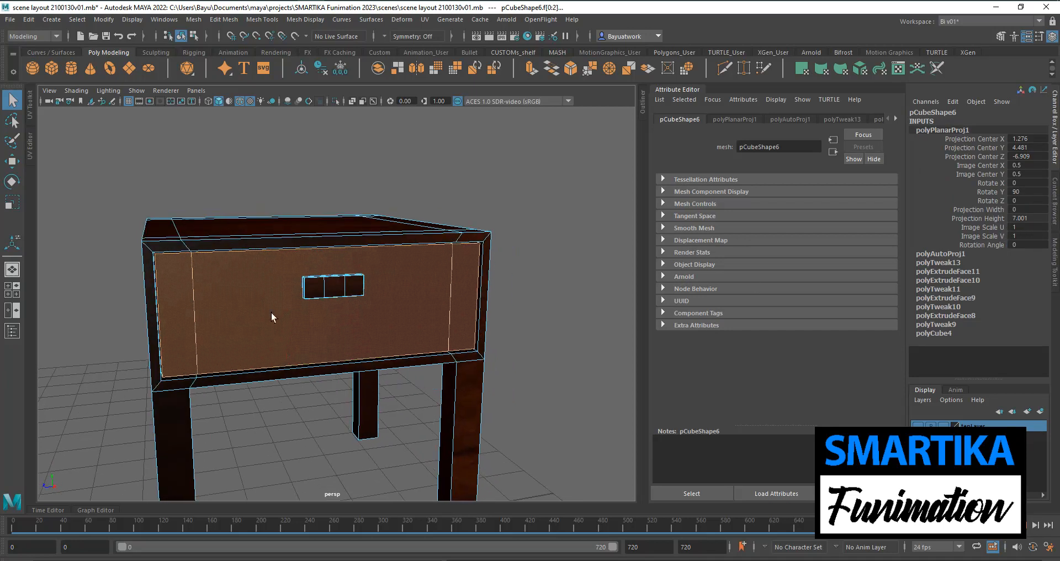
left_click(16, 247)
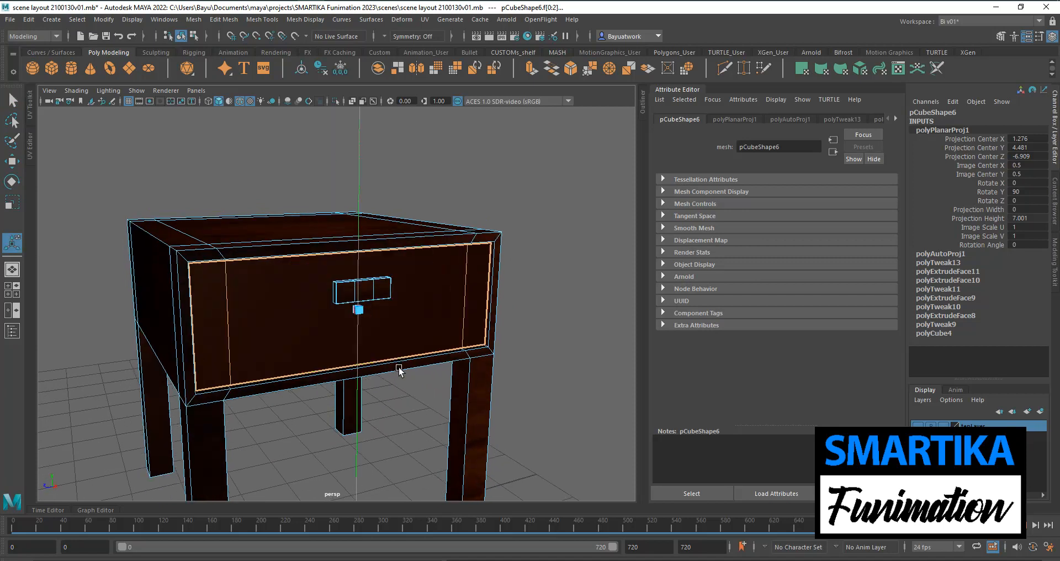
scroll(398, 367, "down", 5)
left_click_drag(349, 217, 348, 251)
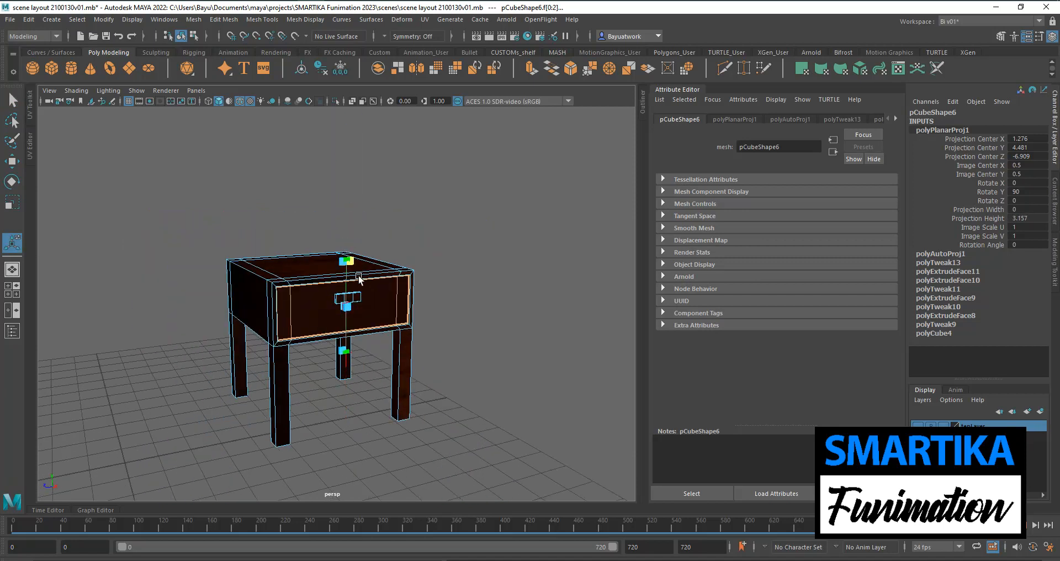
scroll(359, 400, "up", 5)
left_click_drag(359, 404, 333, 403, "alt")
Undo the face reselection and the planar projection's rotation and height changes, back to the freshly applied projection.
key("ctrl+z")
key("ctrl+z")
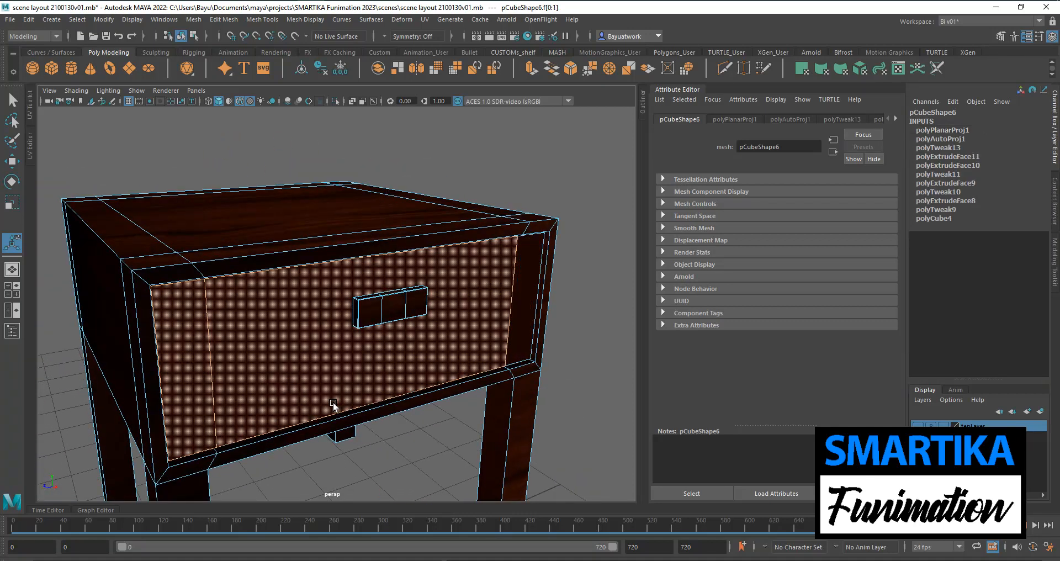
key("ctrl+z")
key("ctrl+z")
key("ctrl+z")
key("ctrl+z")
key("ctrl+z")
key("ctrl+z")
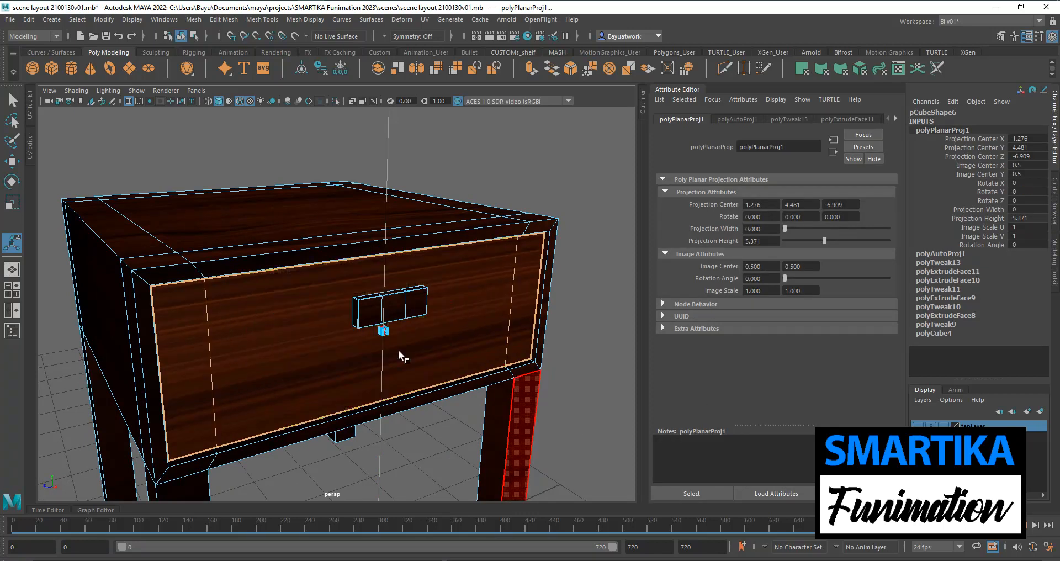
left_click_drag(380, 348, 357, 355, "alt")
key("ctrl+z")
scroll(357, 358, "down", 4)
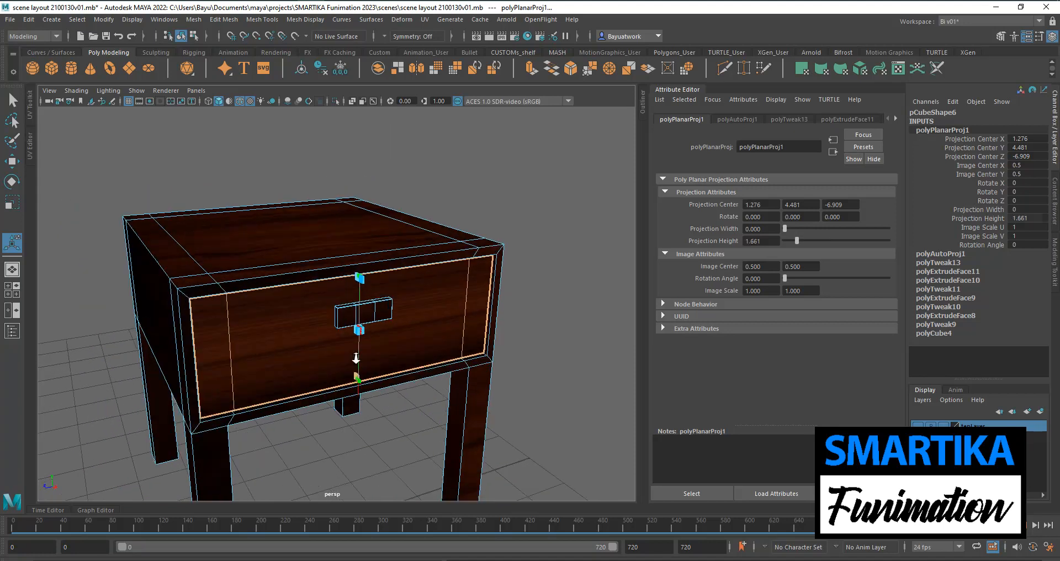
scroll(356, 359, "up", 4)
left_click_drag(375, 357, 359, 360)
key("ctrl+z")
Show the planar projection's transform handles and stretch it to about 0.57 wide and 4.76 high.
left_click_drag(374, 480, 394, 430, "alt")
left_click(397, 395)
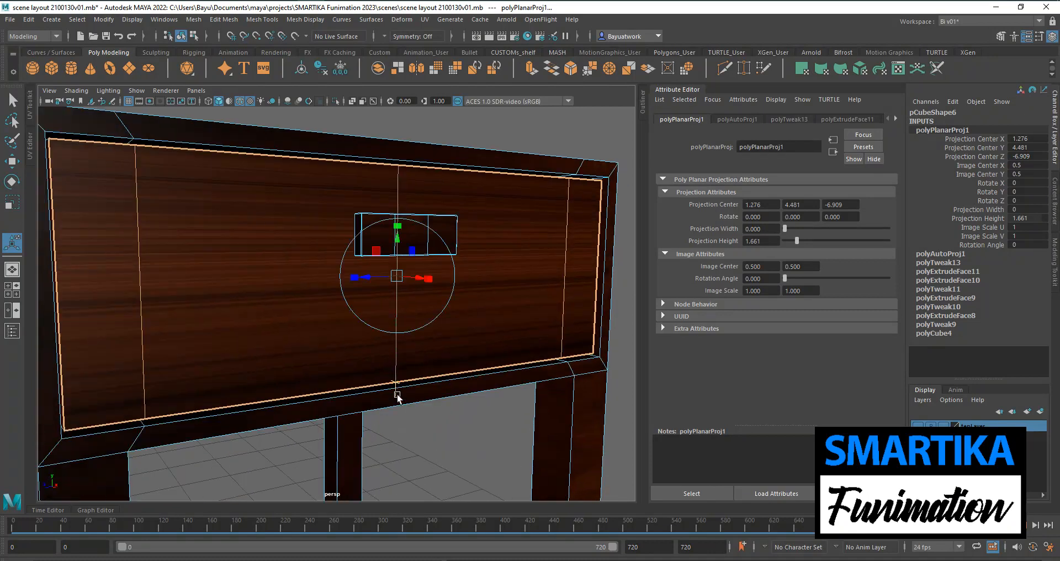
left_click_drag(365, 307, 356, 308, "alt")
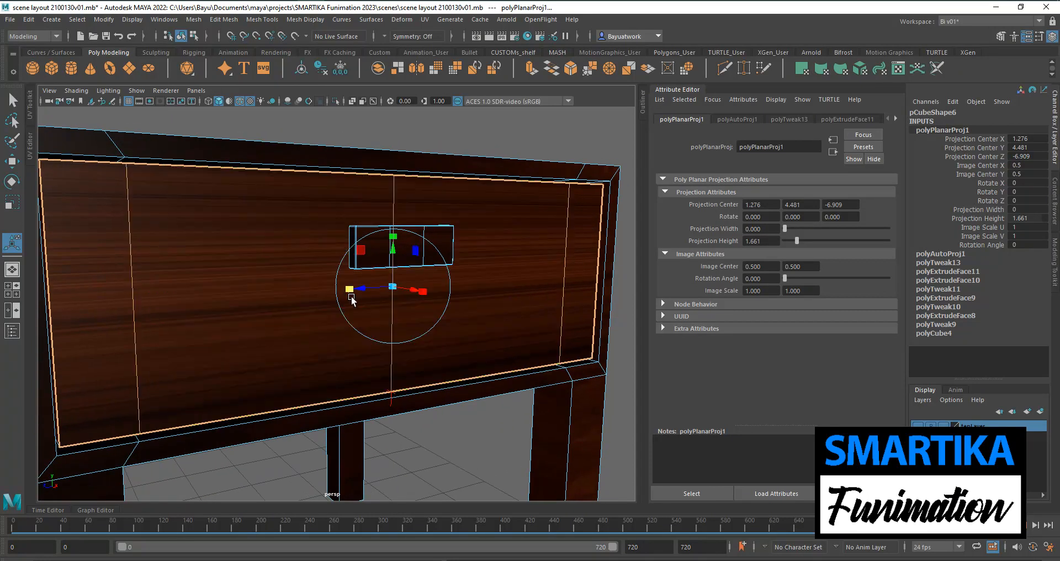
left_click(348, 288)
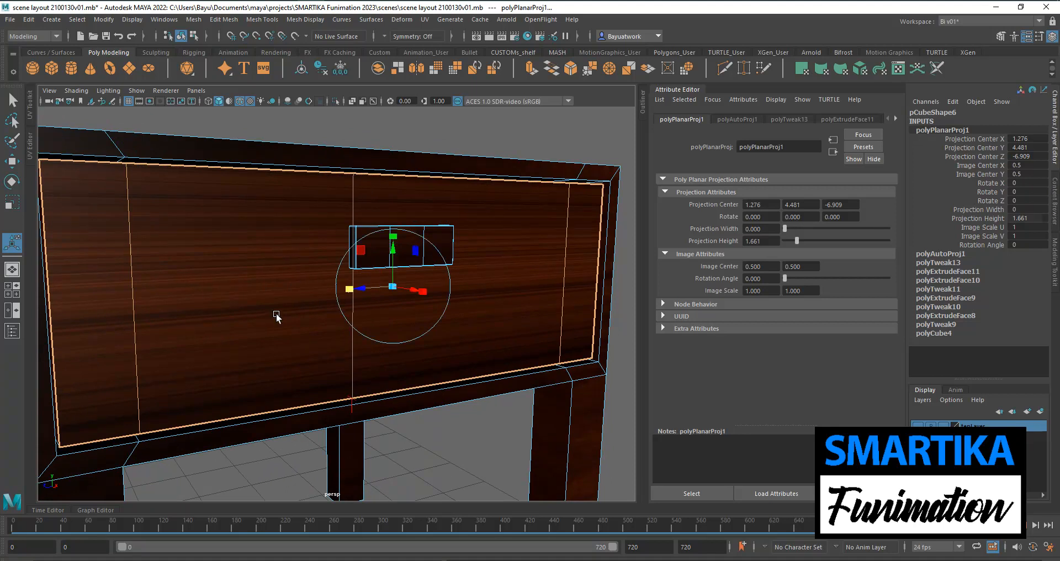
left_click(253, 294)
left_click_drag(408, 366, 313, 412, "alt")
scroll(353, 396, "down", 4)
left_click(277, 356)
left_click_drag(202, 358, 277, 356)
left_click_drag(380, 403, 447, 408, "alt")
left_click_drag(367, 355, 310, 370)
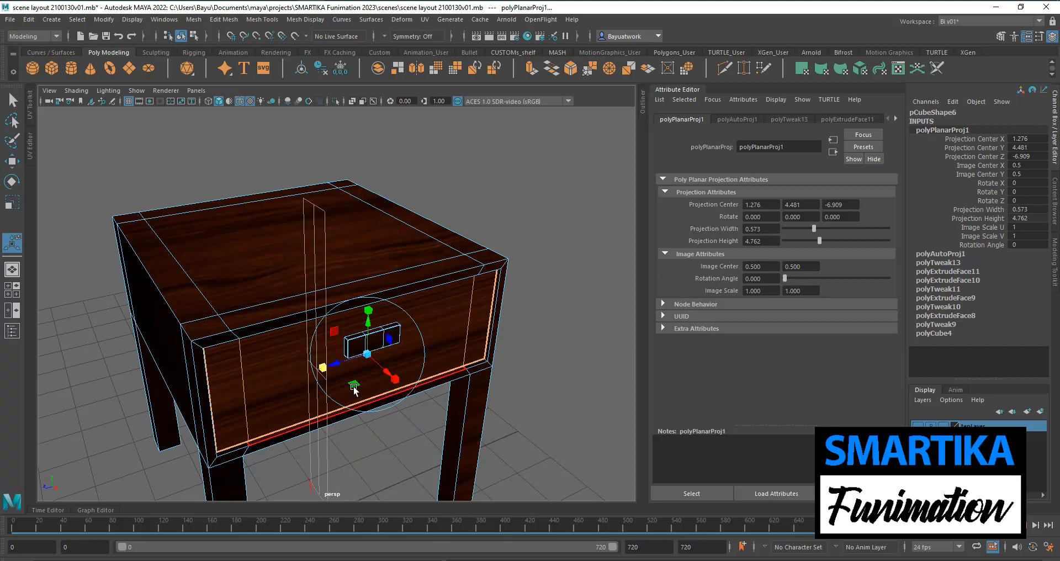
Widen the planar projection to about 1.71 and reduce its height to about 3.08.
left_click_drag(339, 419, 408, 409, "alt")
left_click_drag(489, 342, 595, 374)
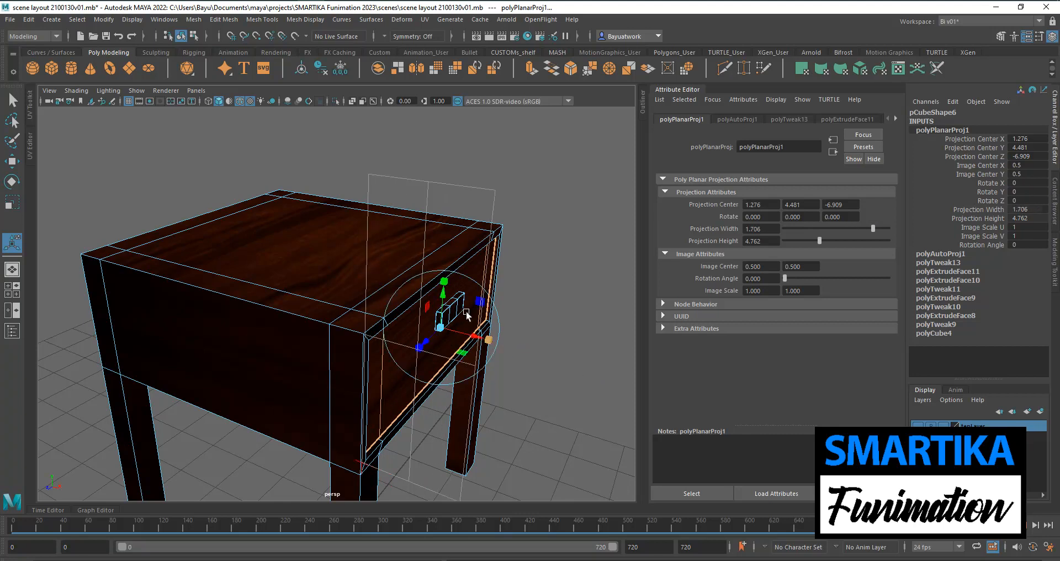
mouse_move(443, 283)
left_mouse_down()
mouse_move(440, 315)
mouse_move(440, 298)
left_mouse_up()
Rotate the planar projection mainly around Y so its plane lies along the drawer front.
left_click_drag(445, 393, 418, 374, "alt")
left_click(407, 406)
left_click_drag(403, 428, 354, 416, "alt")
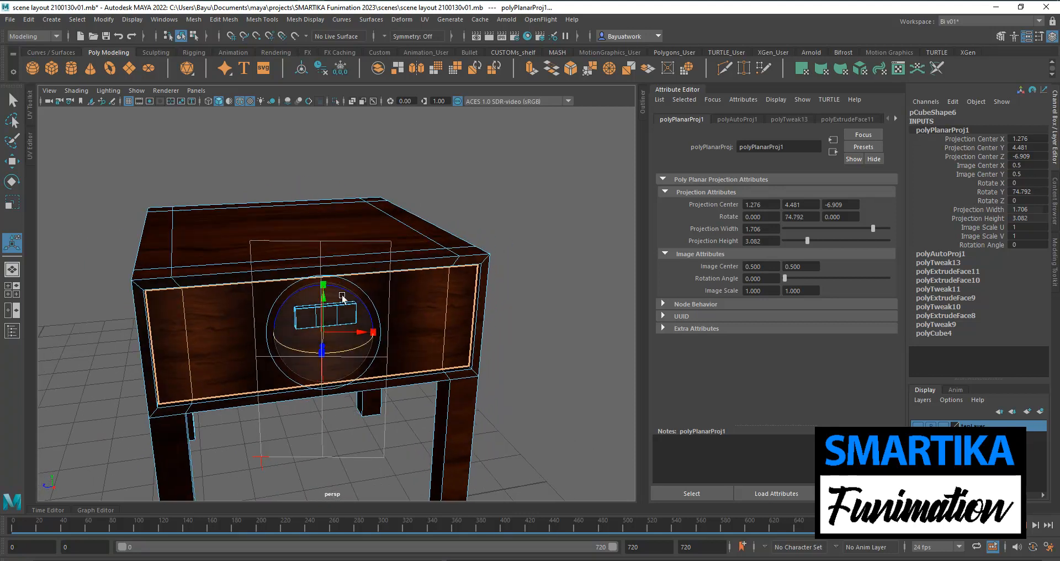
left_click_drag(340, 374, 325, 369, "alt")
left_click_drag(331, 324, 330, 325)
Enlarge the planar projection over the drawer front and set its Projection Width and Projection Height to 5.
left_click_drag(282, 275, 440, 353)
left_click_drag(293, 285, 296, 235)
scroll(343, 367, "down", 4)
left_click_drag(339, 371, 333, 388, "alt")
left_click(327, 382)
left_click_drag(315, 354, 325, 349)
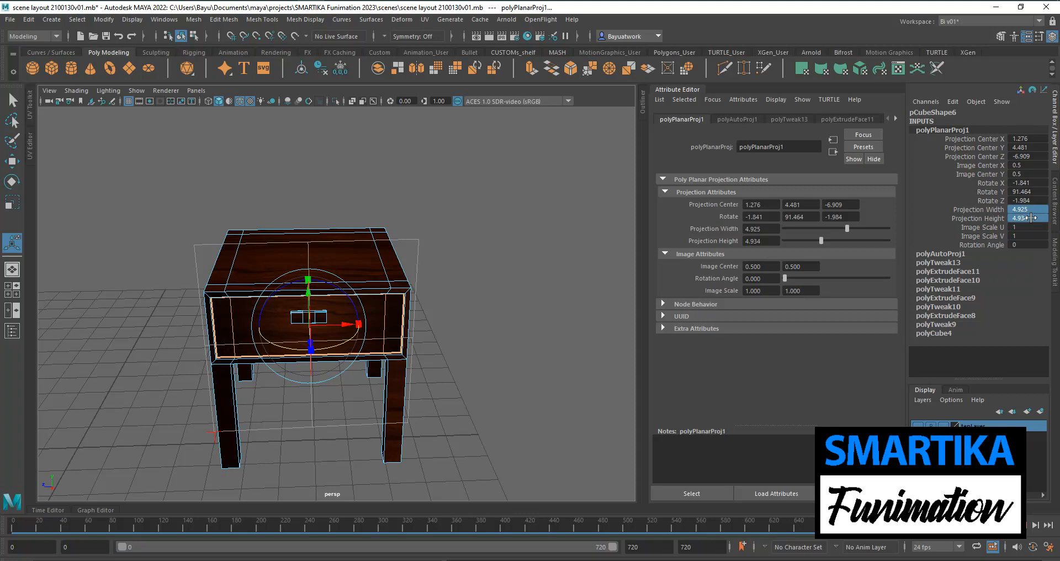
key("Return")
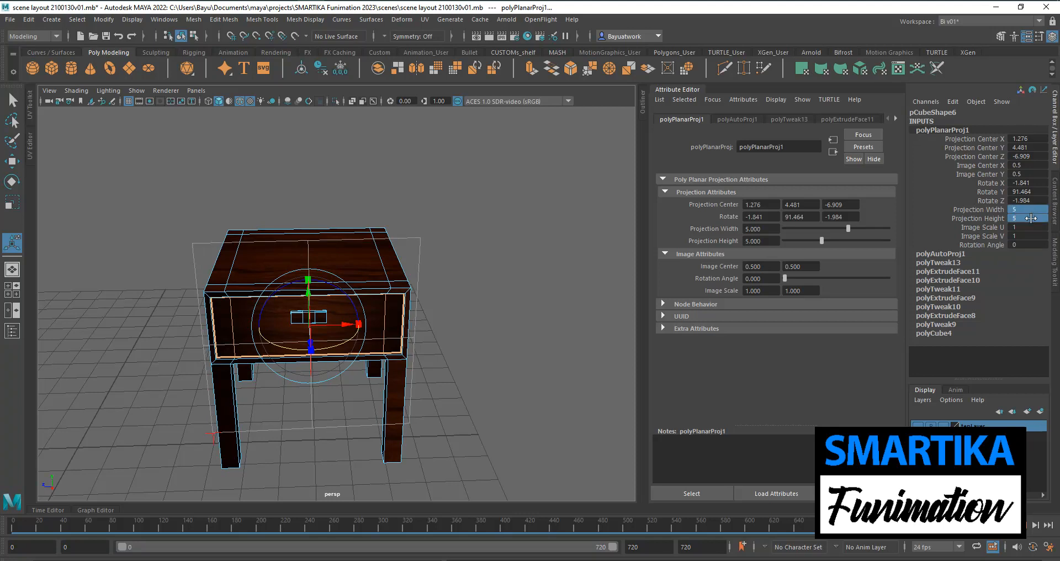
Set the planar projection's Rotate Y to 90.
double_click(1025, 192)
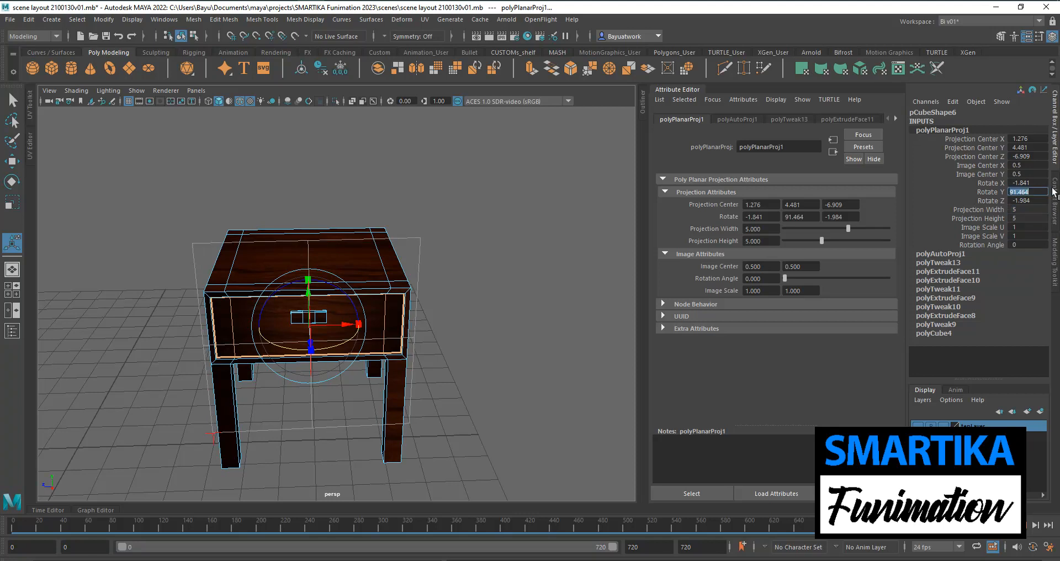
key("Return")
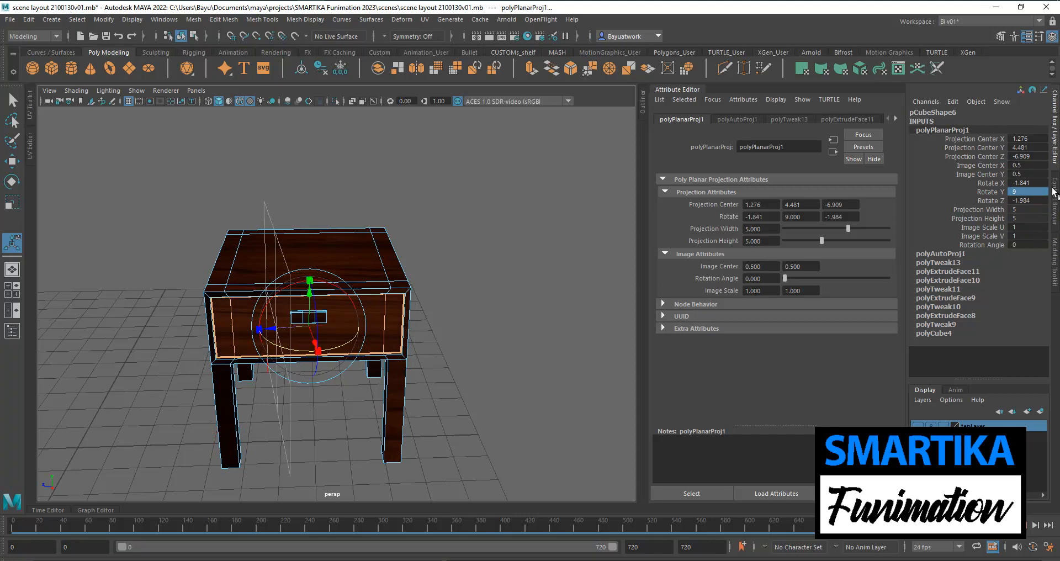
double_click(1023, 192)
type("90")
key("Return")
Set the planar projection's Rotate X and Rotate Z to 0 and deselect the drawer front faces.
left_click(1042, 184)
left_click(1030, 201, "ctrl")
type("0")
key("Return")
left_click_drag(335, 410, 351, 371, "alt")
right_click_drag(332, 387, 392, 390, "alt")
middle_click_drag(414, 390, 395, 378, "alt")
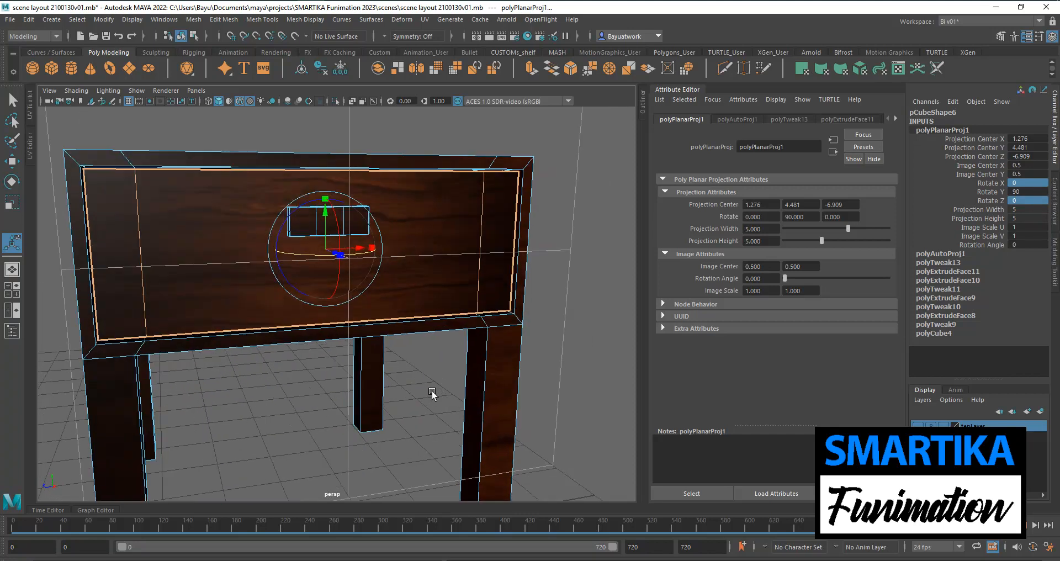
right_click_drag(516, 393, 466, 393, "alt")
left_click_drag(467, 392, 428, 396, "alt")
left_click(488, 291)
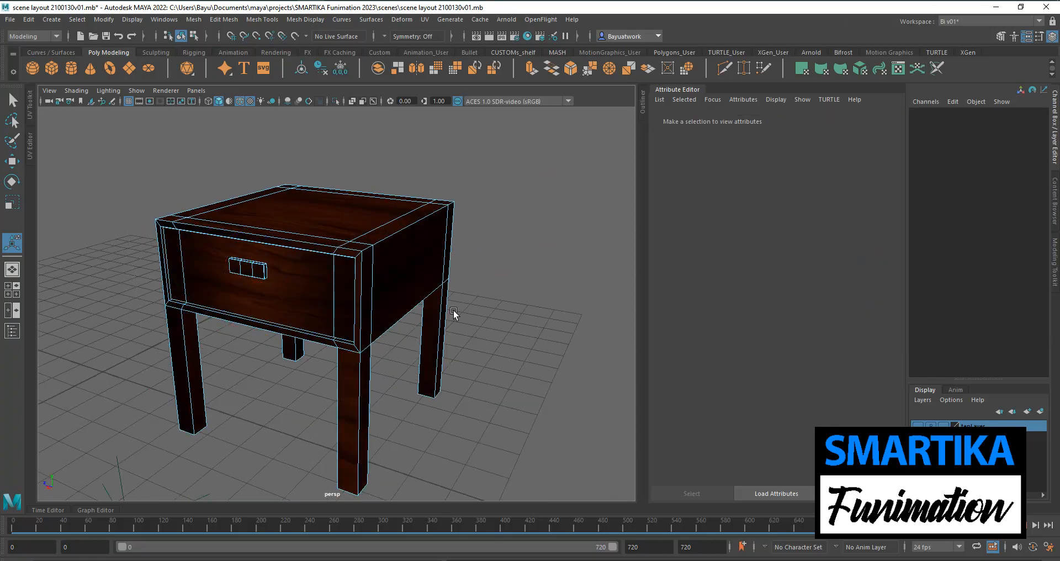
Return to object mode and assign an existing dark material to the drawer handle.
left_click_drag(268, 406, 409, 364, "alt")
right_click(479, 256)
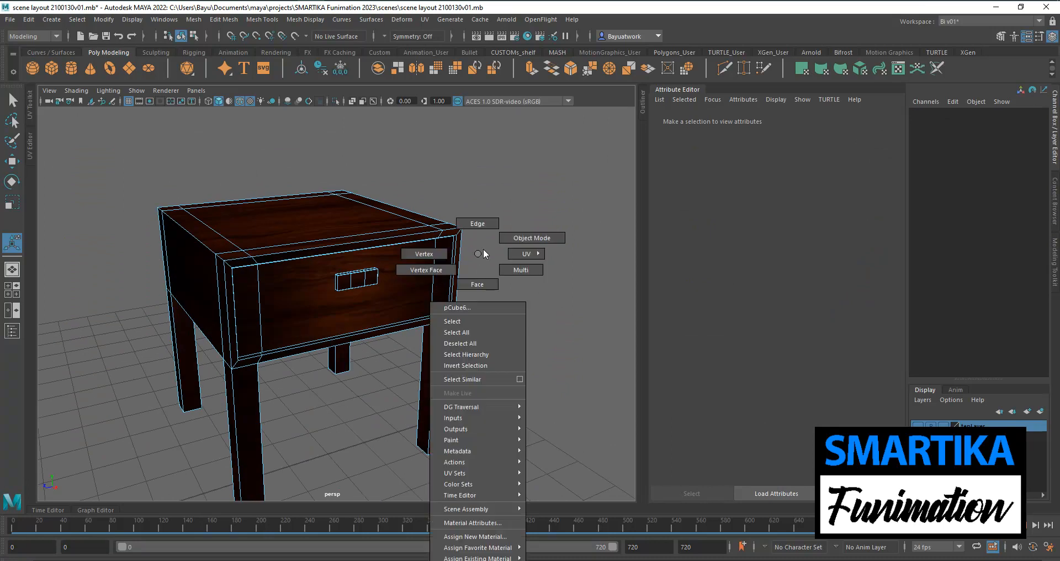
right_click_drag(478, 254, 529, 239)
left_click(506, 252)
left_click(363, 285)
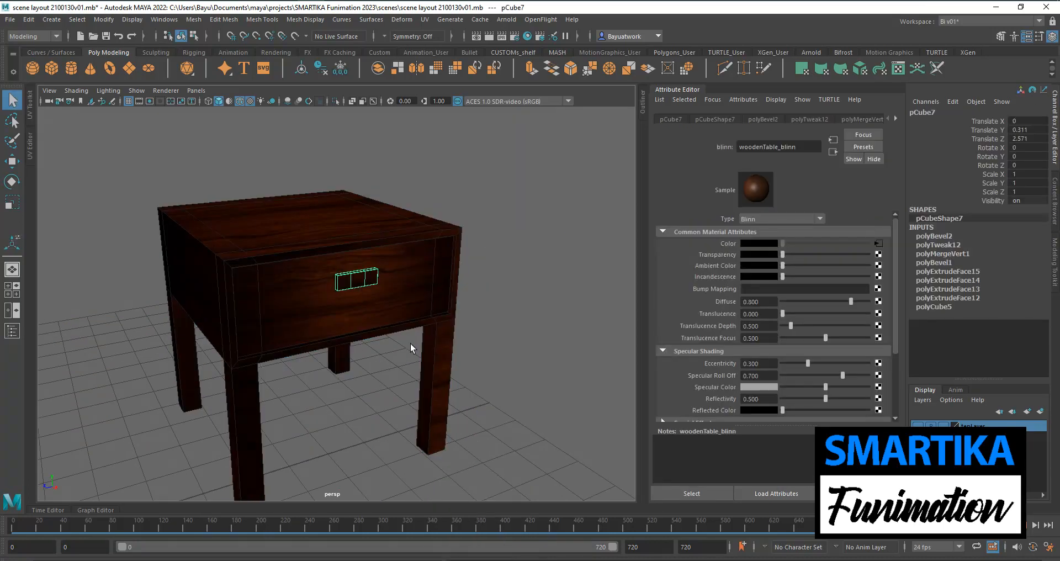
right_click_drag(521, 224, 596, 529)
left_click(555, 456)
left_click_drag(433, 408, 403, 372, "alt")
mouse_move(403, 372)
middle_mouse_down("alt")
mouse_move(450, 379)
mouse_move(417, 371)
middle_mouse_up("alt")
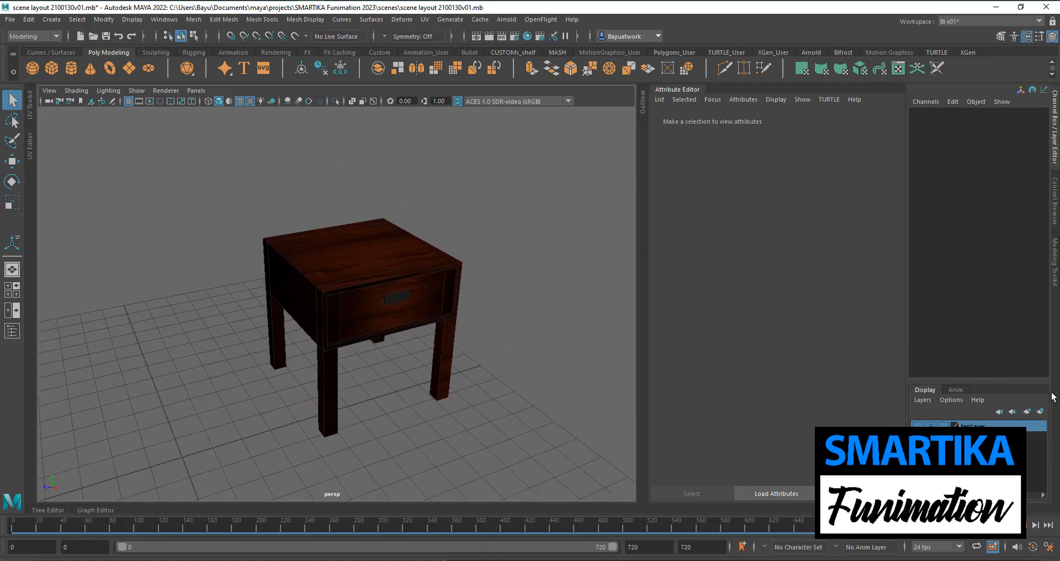
Show tepLayer, remove the blue armchair from it, and hide the layer again.
left_click(918, 437)
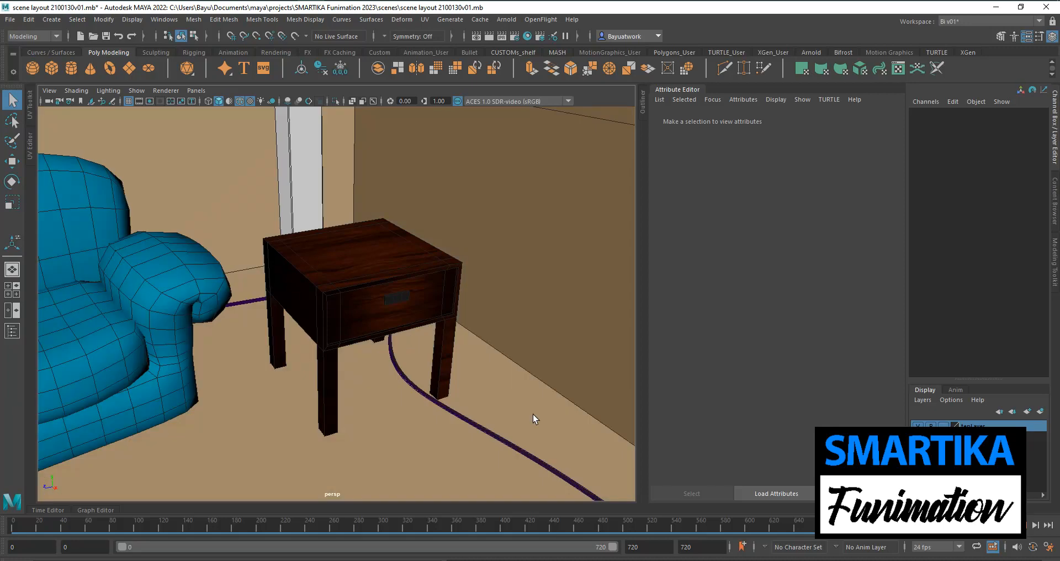
left_click(180, 349)
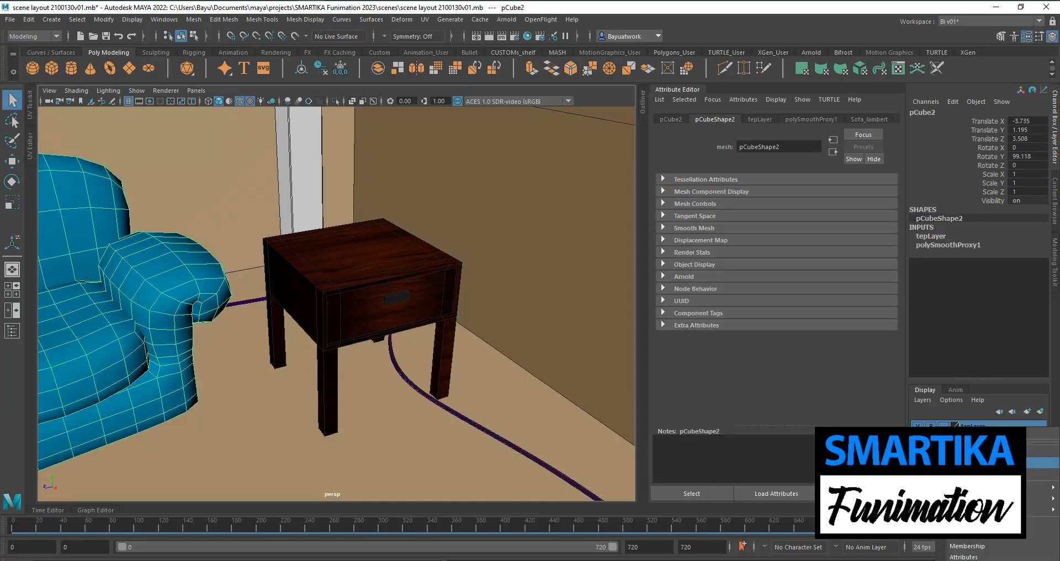
left_click(1033, 463)
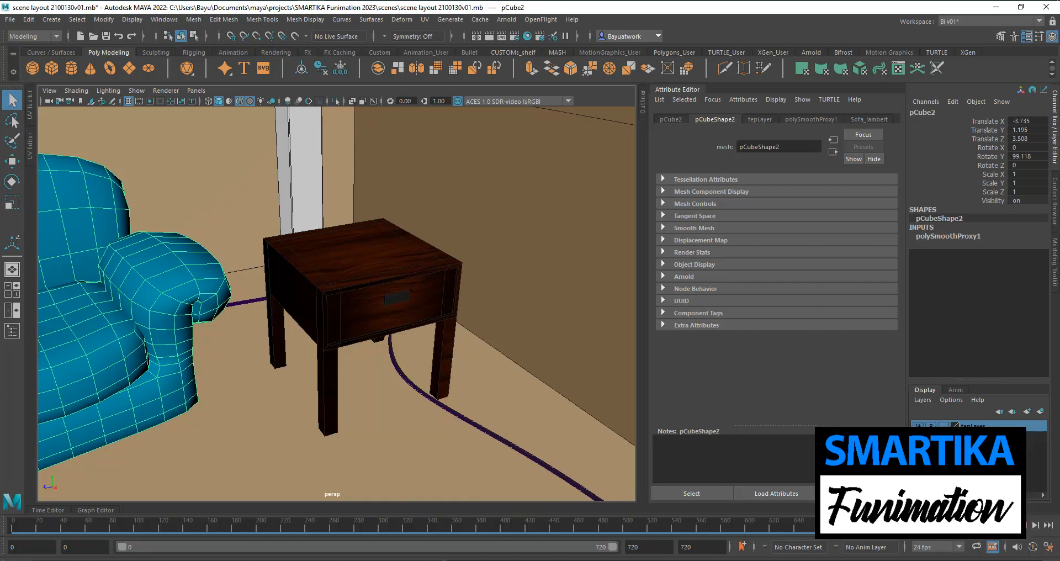
left_click(919, 426)
scroll(277, 372, "down", 4)
middle_click_drag(277, 372, 389, 377, "alt")
mouse_move(389, 377)
left_mouse_down("alt")
mouse_move(347, 362)
mouse_move(407, 390)
mouse_move(390, 386)
mouse_move(396, 375)
left_mouse_up("alt")
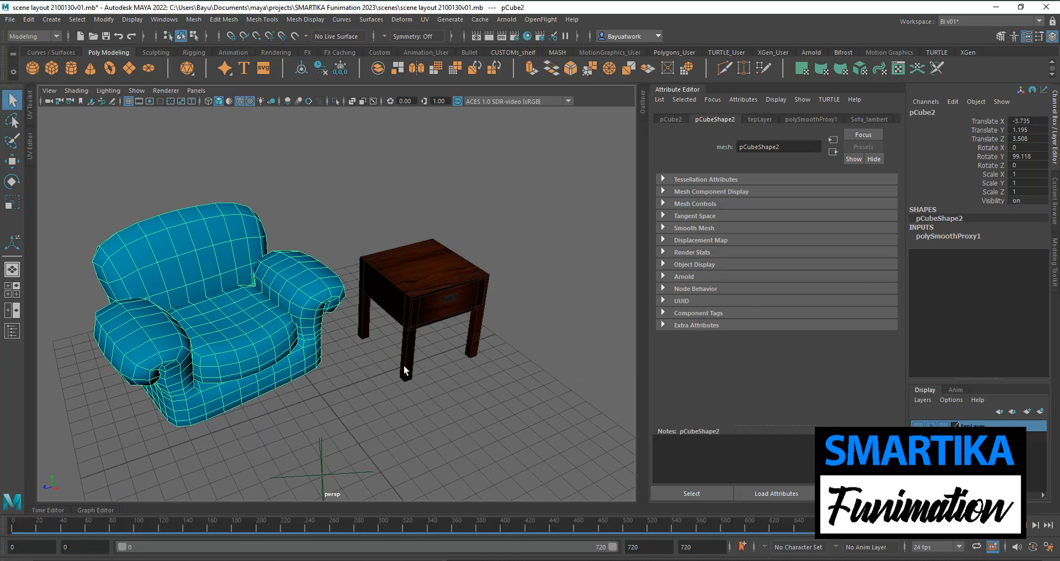
Rotate the bedside table about its vertical axis beside the armchair.
left_click(404, 366)
key("e")
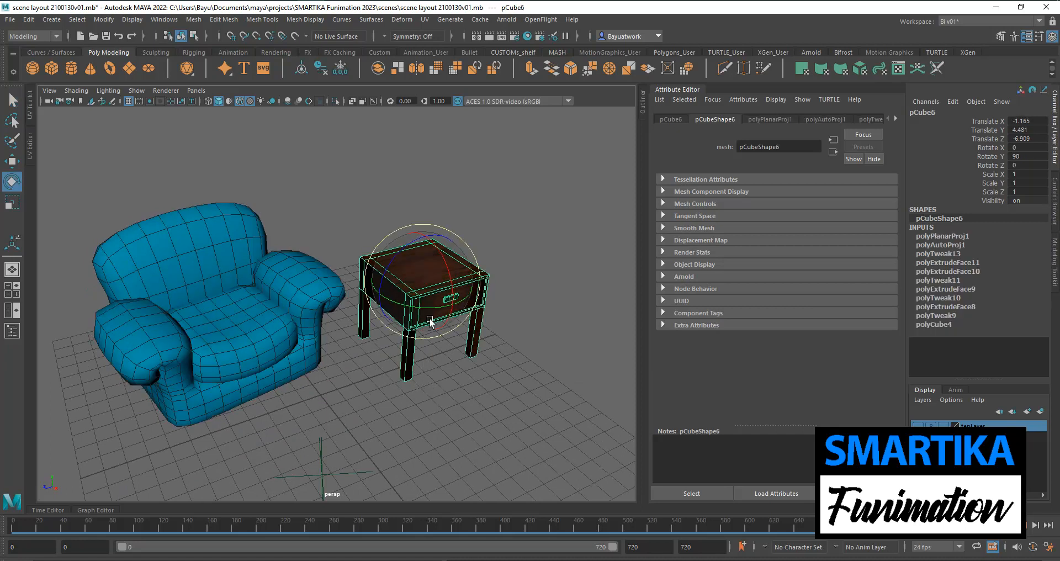
left_click_drag(433, 315, 439, 412)
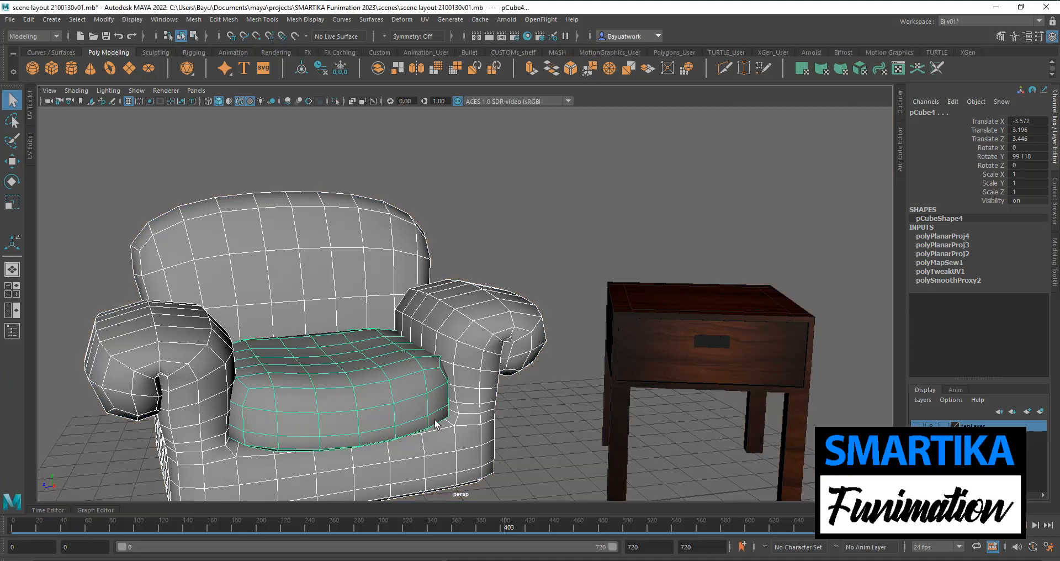
Try an Automatic UV mapping with 6 planes on the armchair's seat cushion.
middle_click_drag(339, 410, 422, 354, "alt")
mouse_move(422, 355)
left_mouse_down("alt")
mouse_move(449, 373)
mouse_move(440, 365)
left_mouse_up("alt")
left_click(520, 424)
left_click(433, 342)
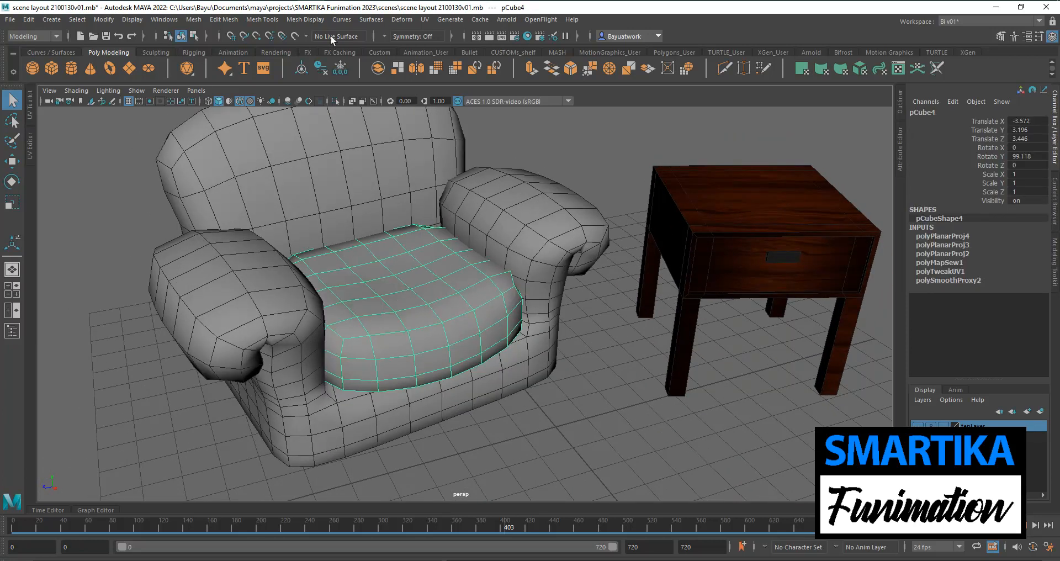
left_click(425, 20)
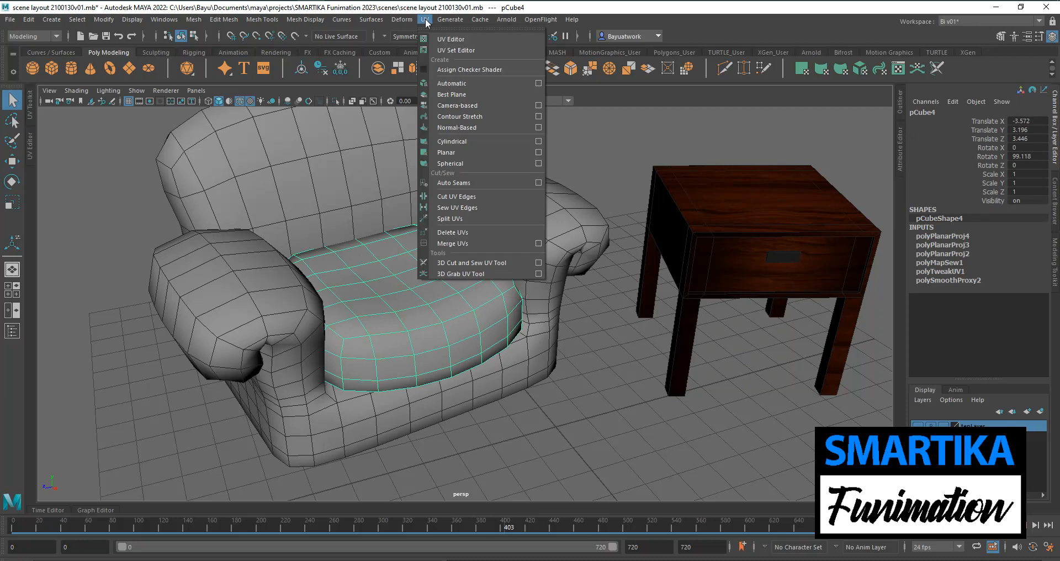
left_click(425, 20)
left_click(450, 20)
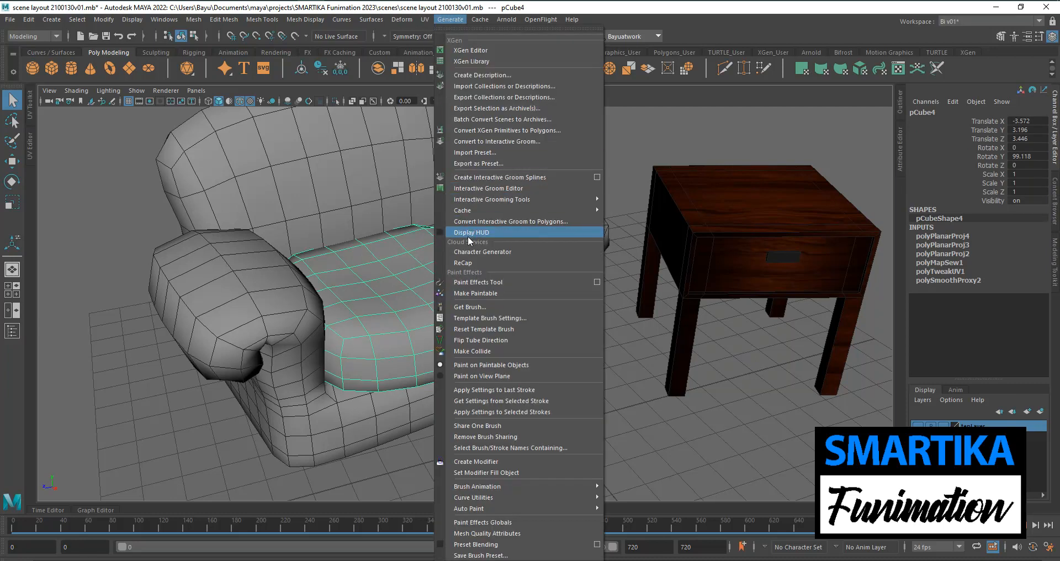
mouse_move(424, 20)
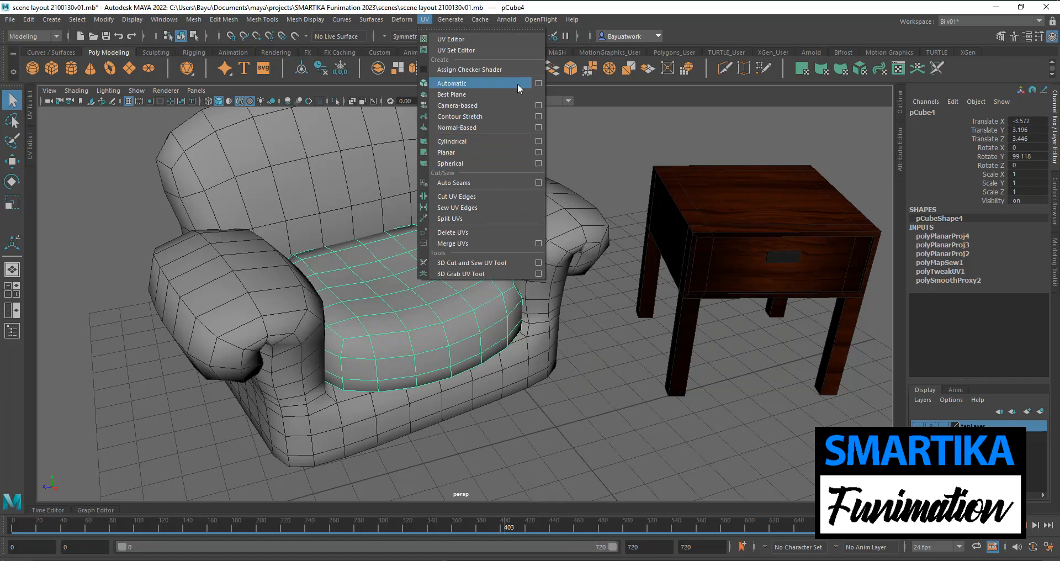
left_click(538, 84)
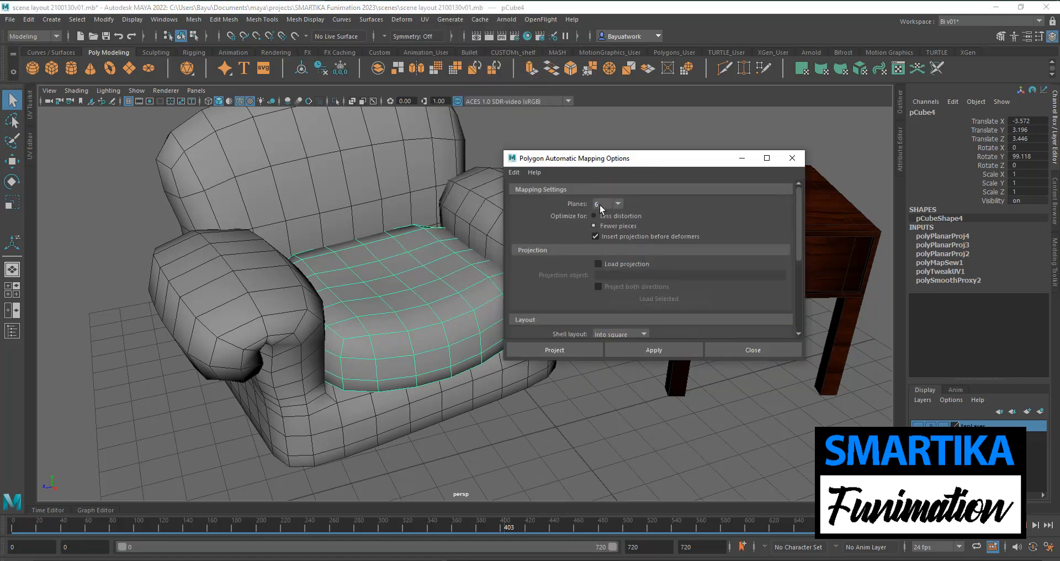
left_click(562, 349)
middle_click_drag(504, 336, 533, 322, "alt")
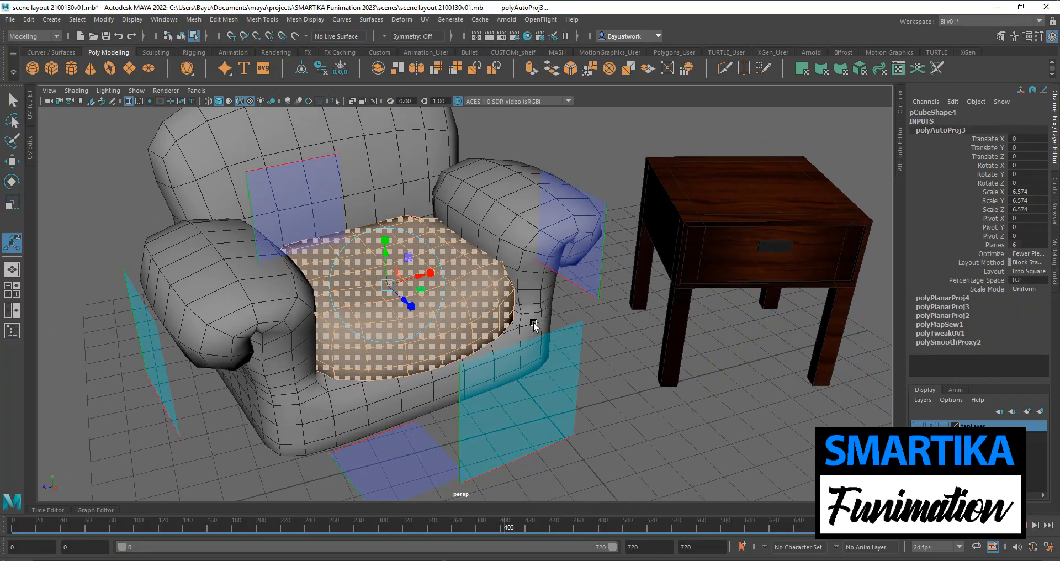
key("F8")
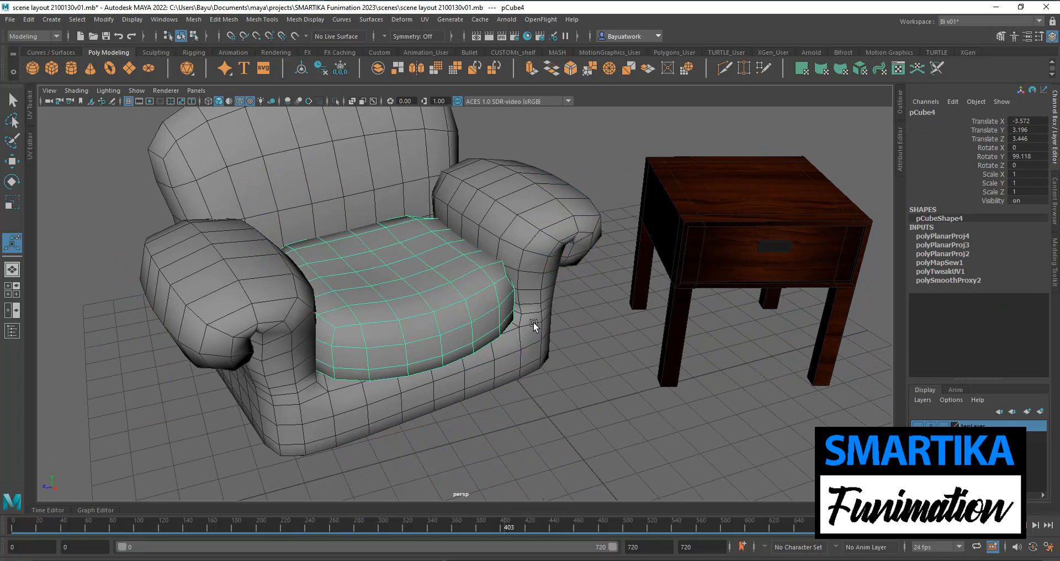
Select the armchair body together with the seat cushion and assign them the existing Sofa_lambert material.
left_click(557, 234)
left_click(461, 303, "shift")
right_click_drag(588, 134, 676, 518)
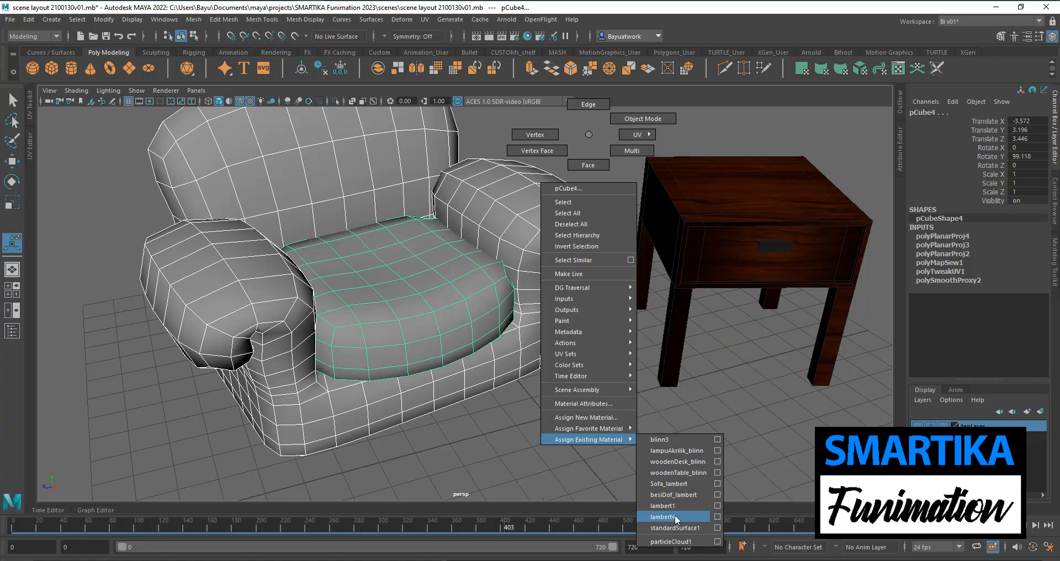
right_click_drag(676, 518, 683, 484)
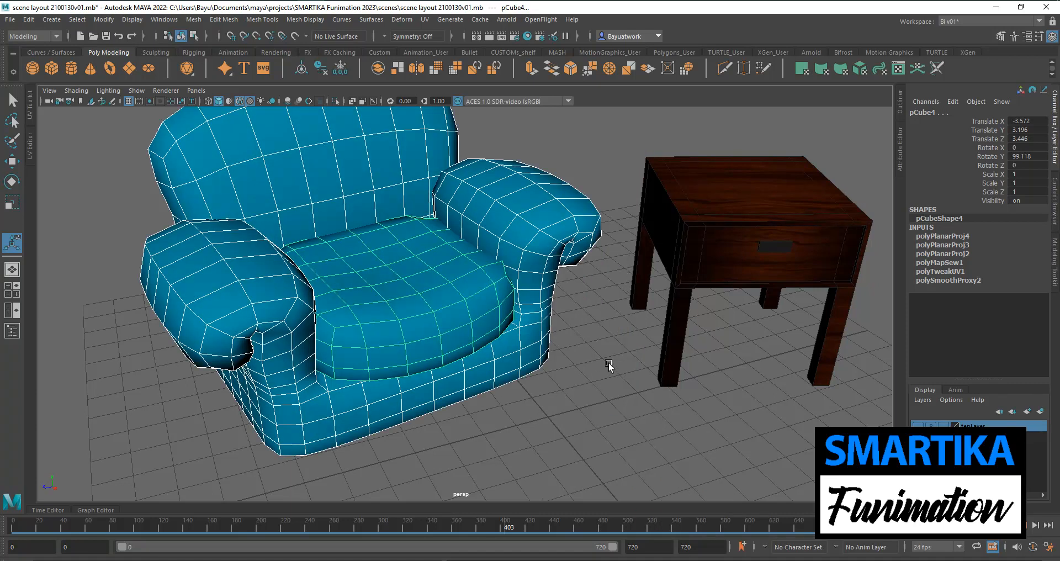
Assign a new Lambert material to the armchair body and cushion and rename it sofaColor_lambert.
right_click_drag(599, 259, 627, 547)
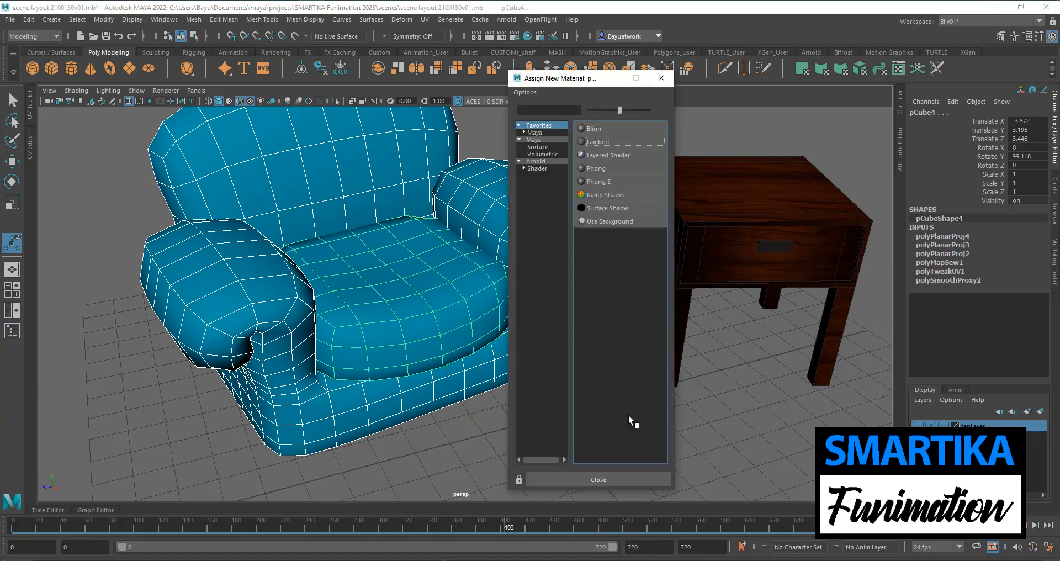
left_click(602, 145)
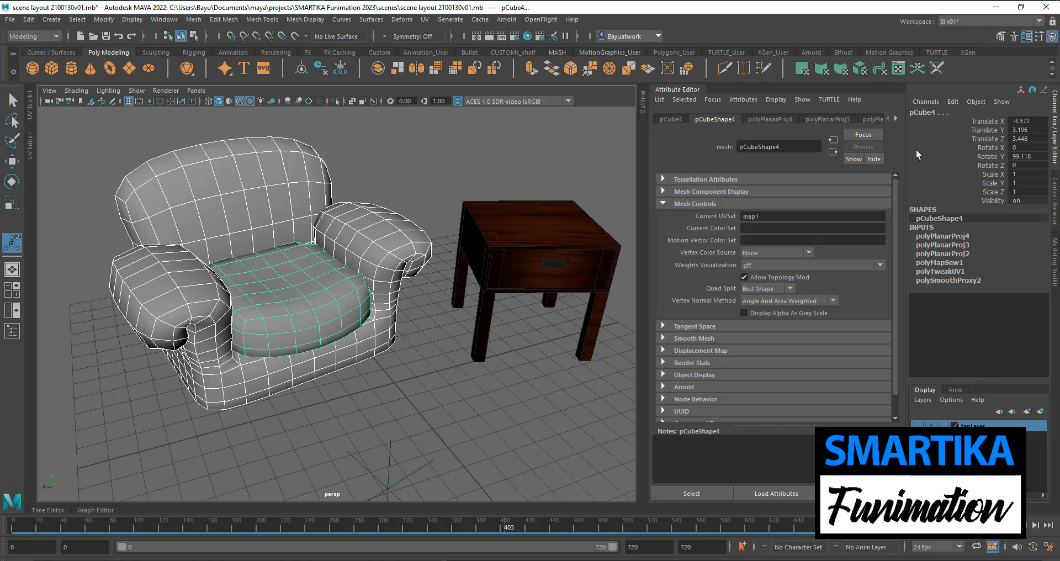
left_click(896, 119)
left_click(895, 118)
left_click(896, 119)
left_click(865, 119)
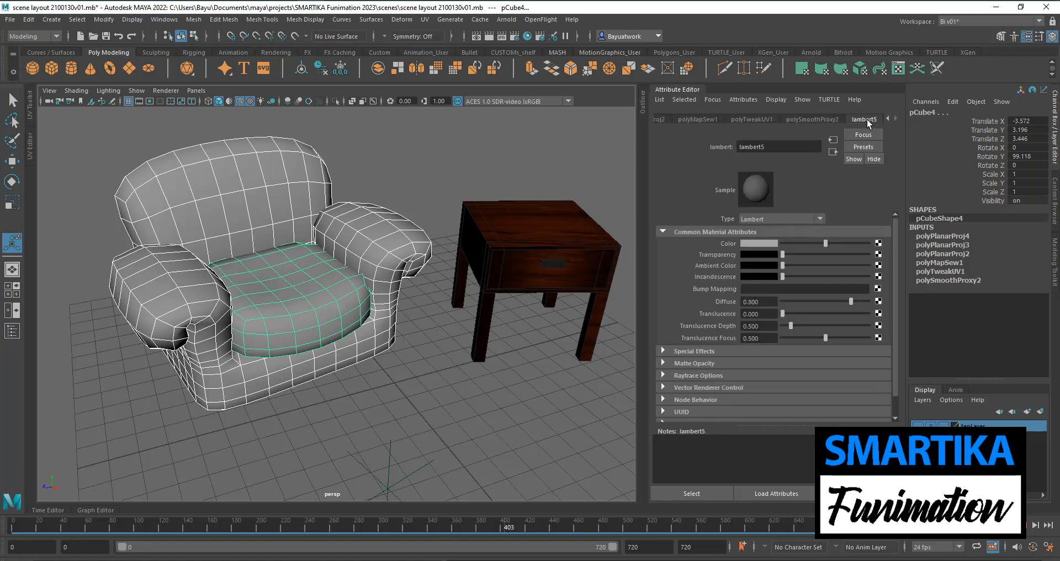
left_click(785, 147)
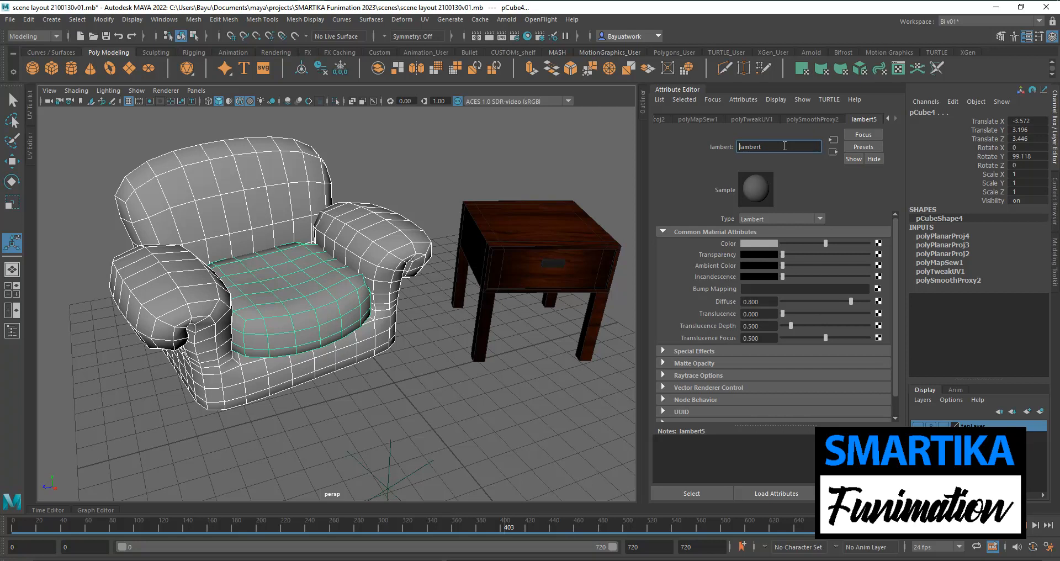
type("sofaColor_")
key("Return")
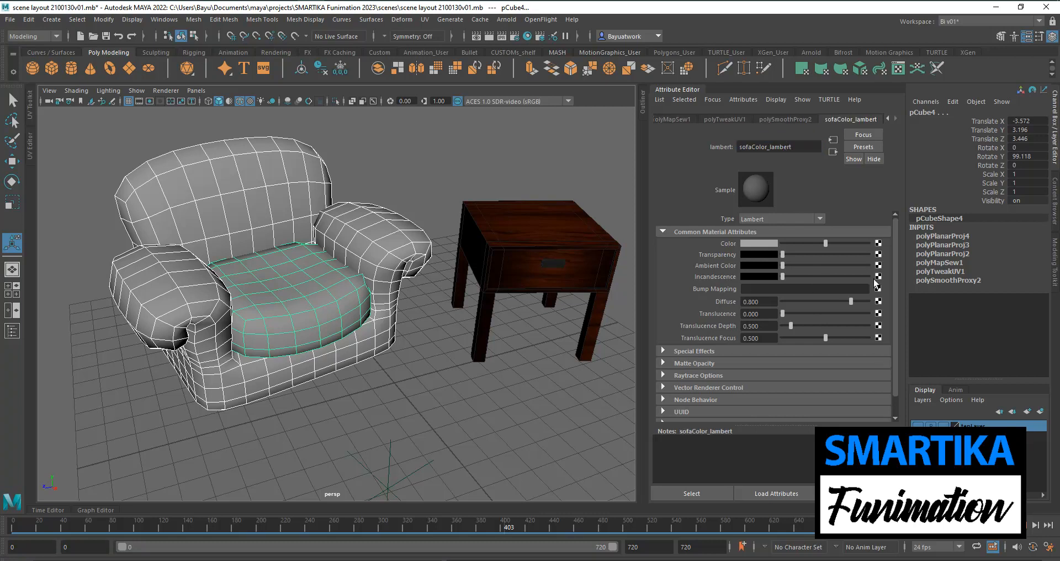
Connect a File texture to the sofaColor_lambert color and load the image fabric_03.jpg.
left_click(879, 246)
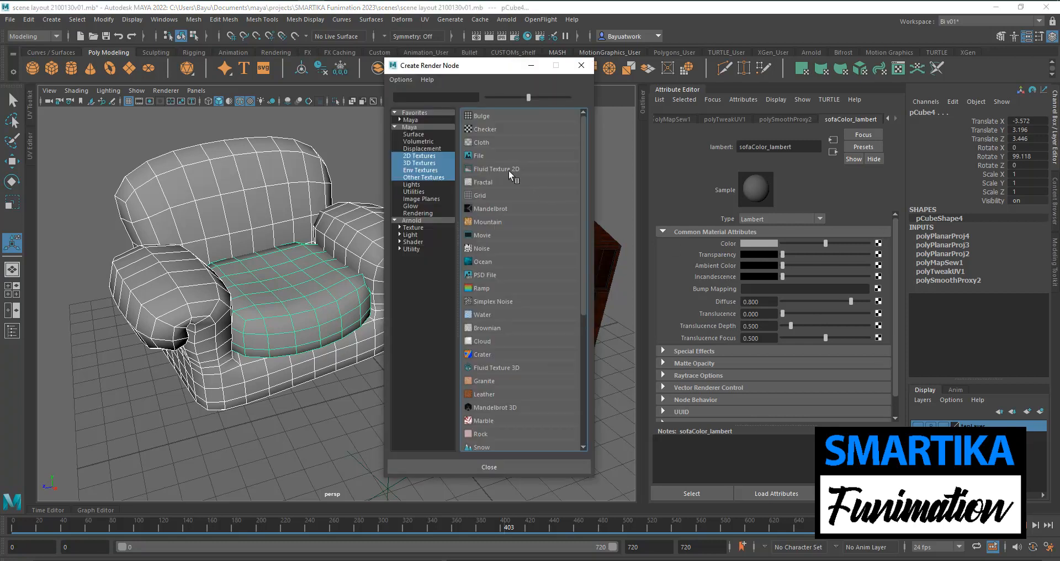
left_click(478, 156)
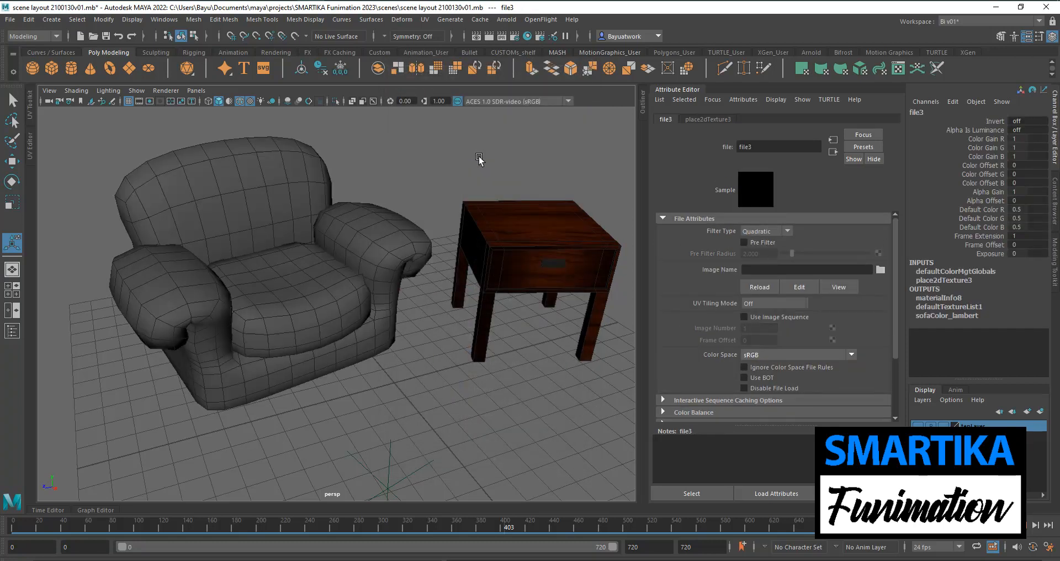
left_click(880, 270)
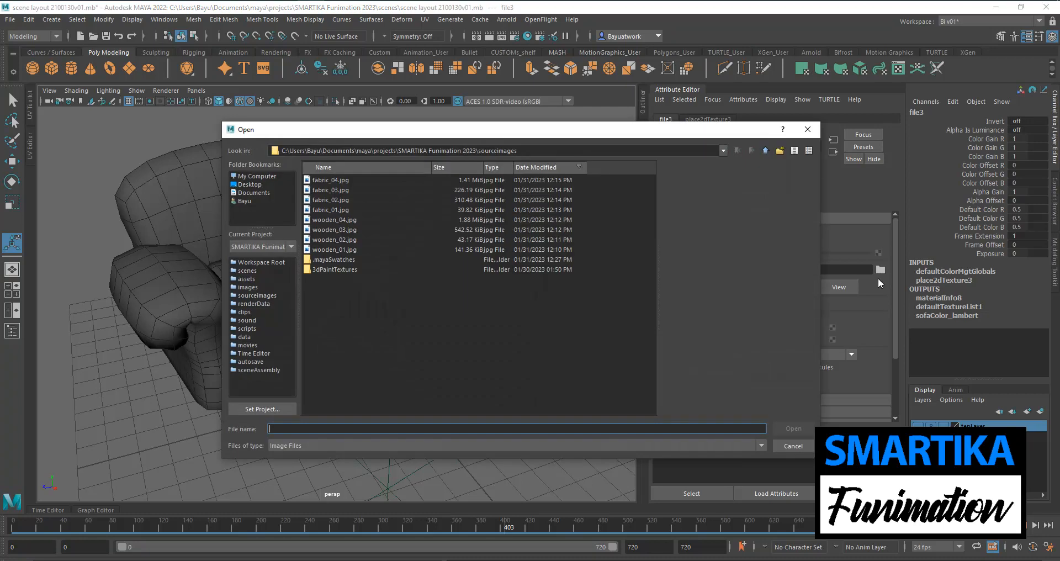
left_click(326, 190)
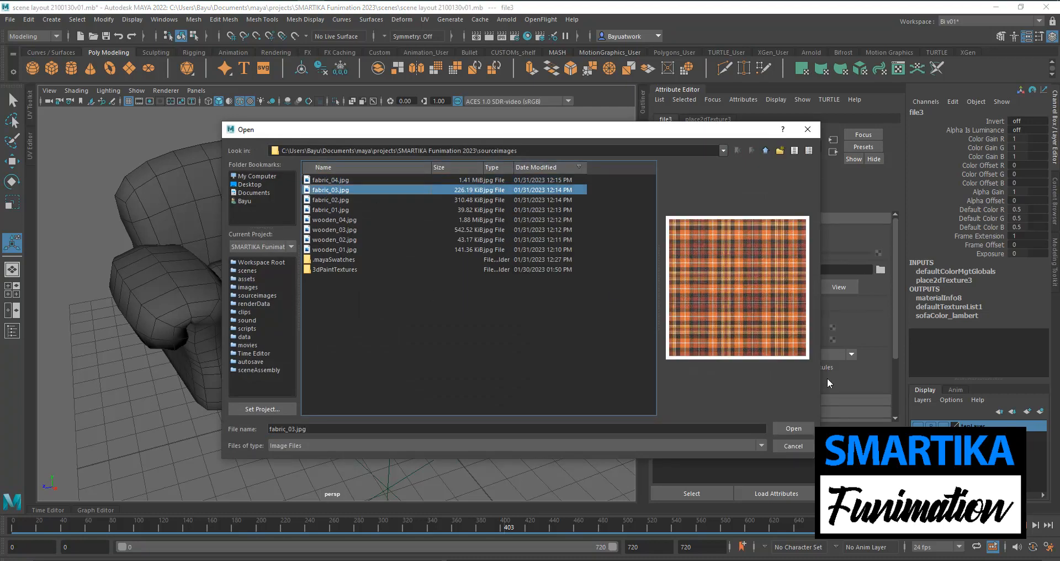
left_click(793, 428)
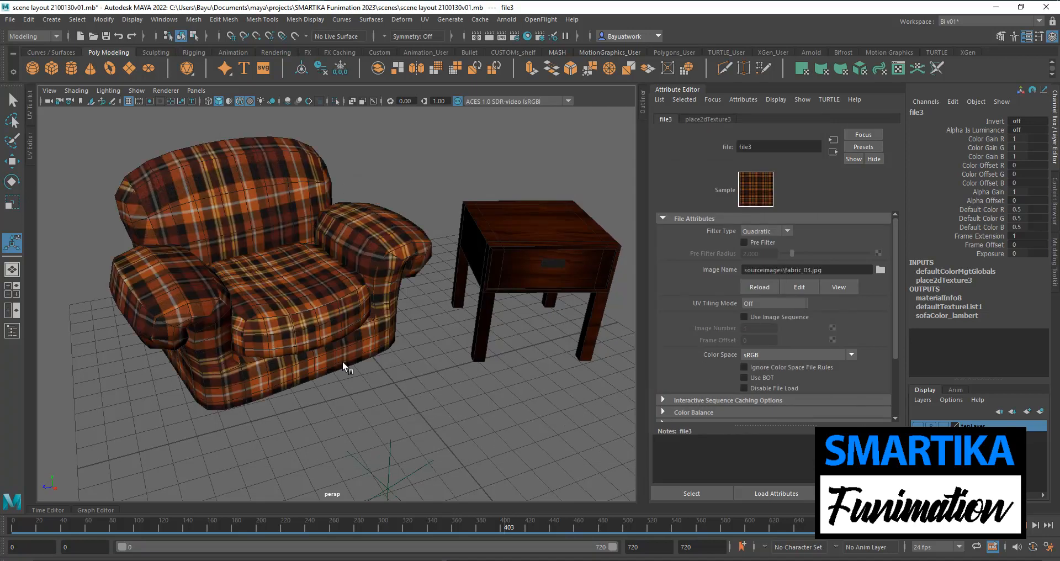
middle_click_drag(344, 361, 366, 385, "alt")
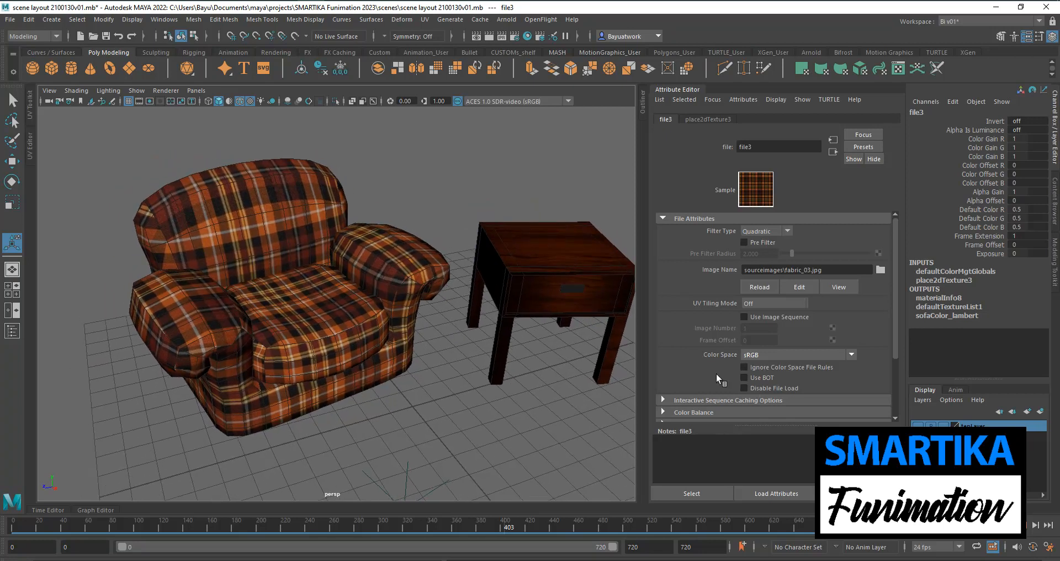
Delete the construction history of the armchair's seat cushion.
left_click(289, 317)
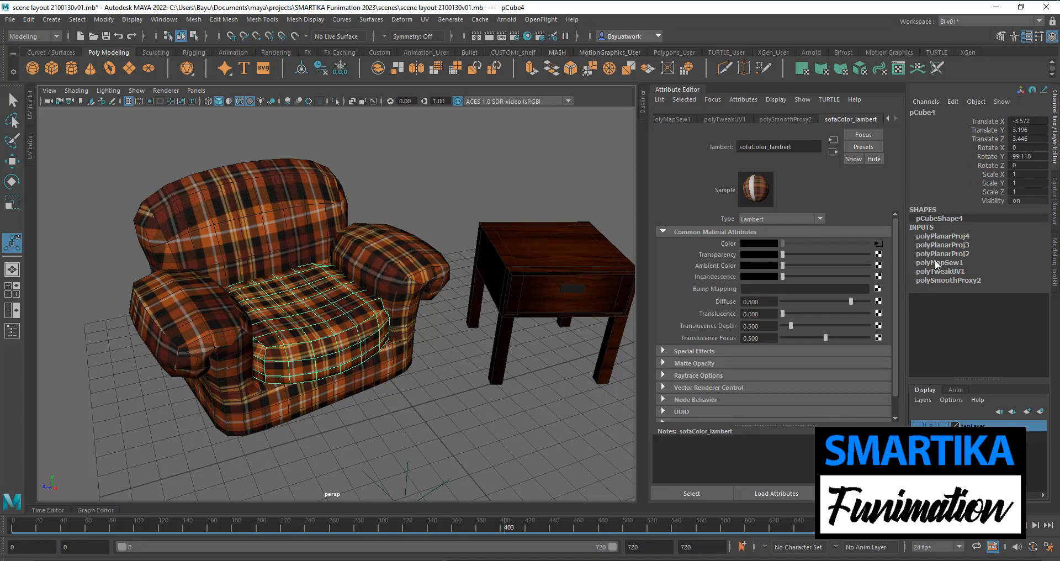
left_click(30, 21)
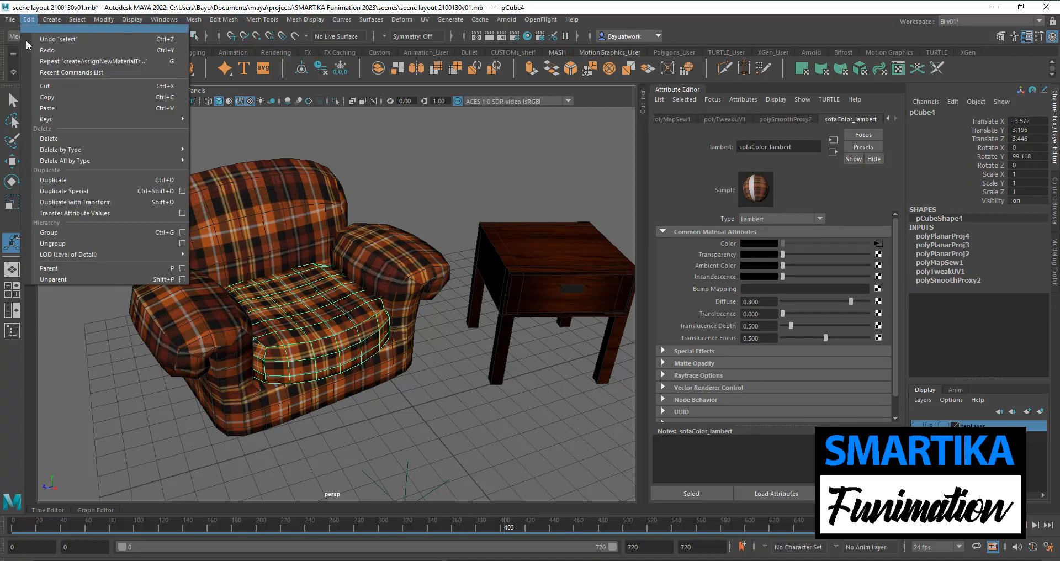
mouse_move(93, 149)
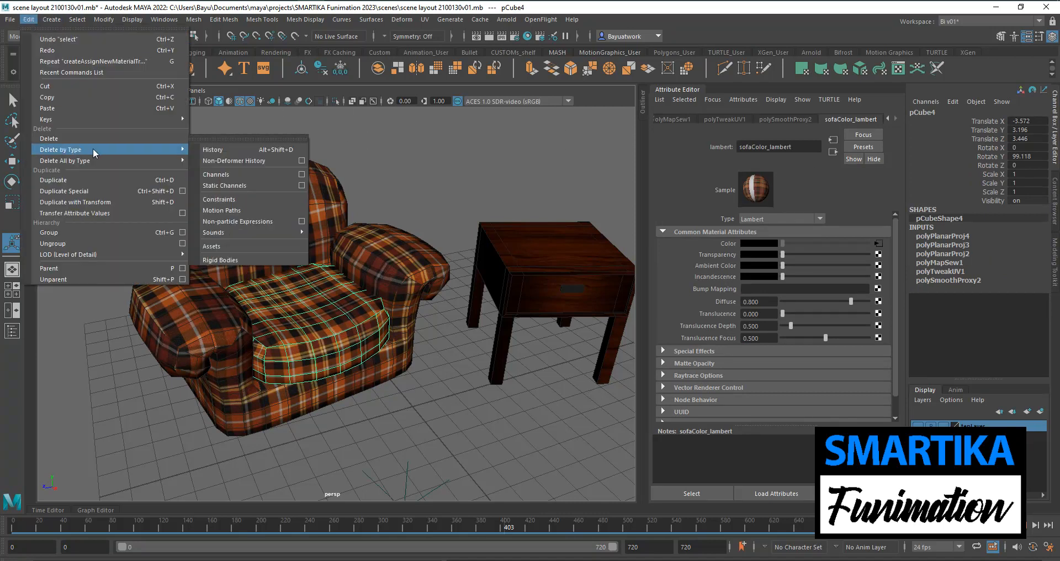
left_click(230, 149)
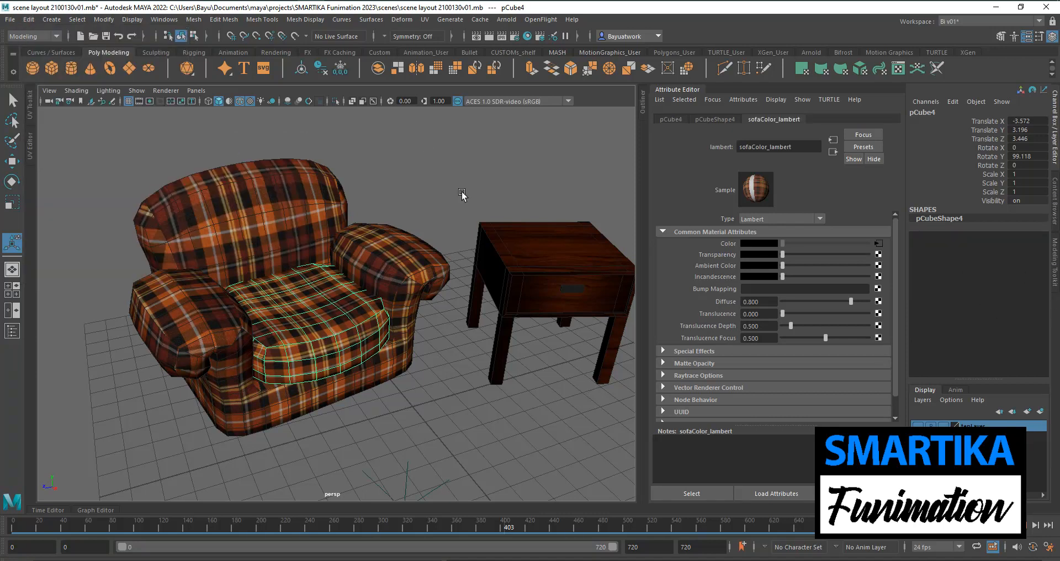
Apply an Automatic UV projection with 6 planes to the seat cushion, set its layout to Overlap and return to object mode.
left_click(426, 21)
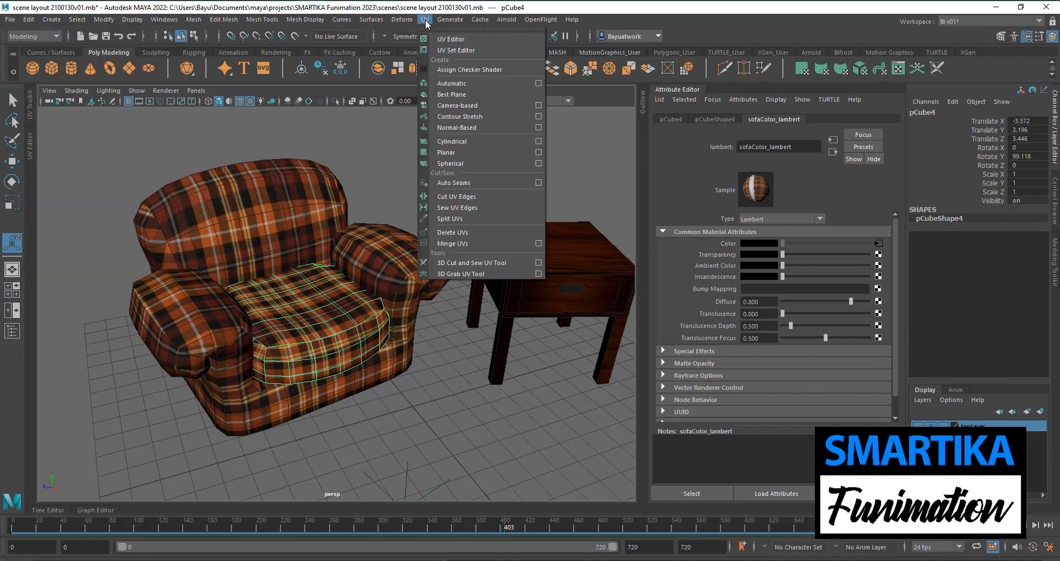
left_click(474, 84)
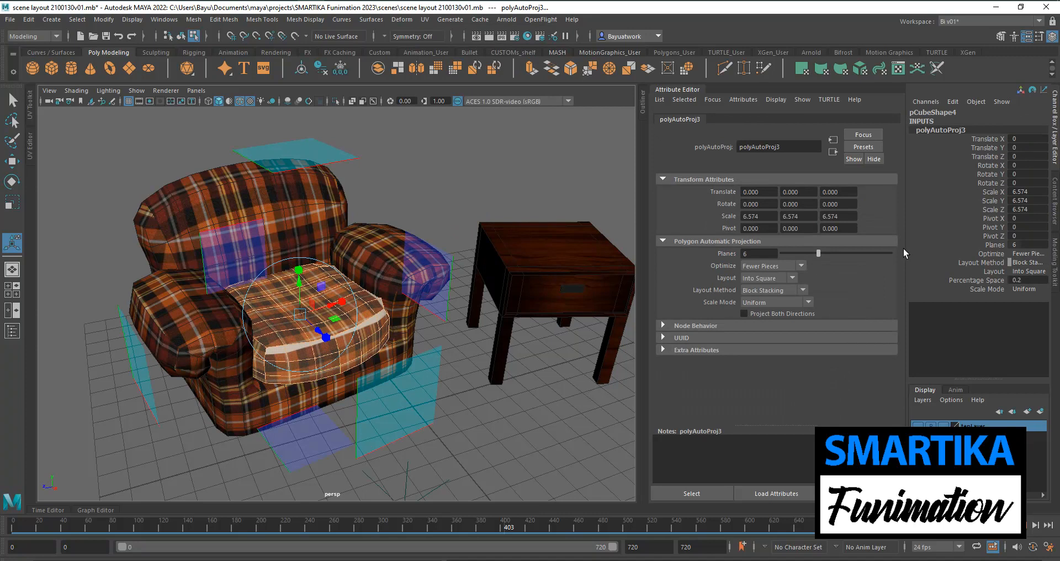
left_click(791, 278)
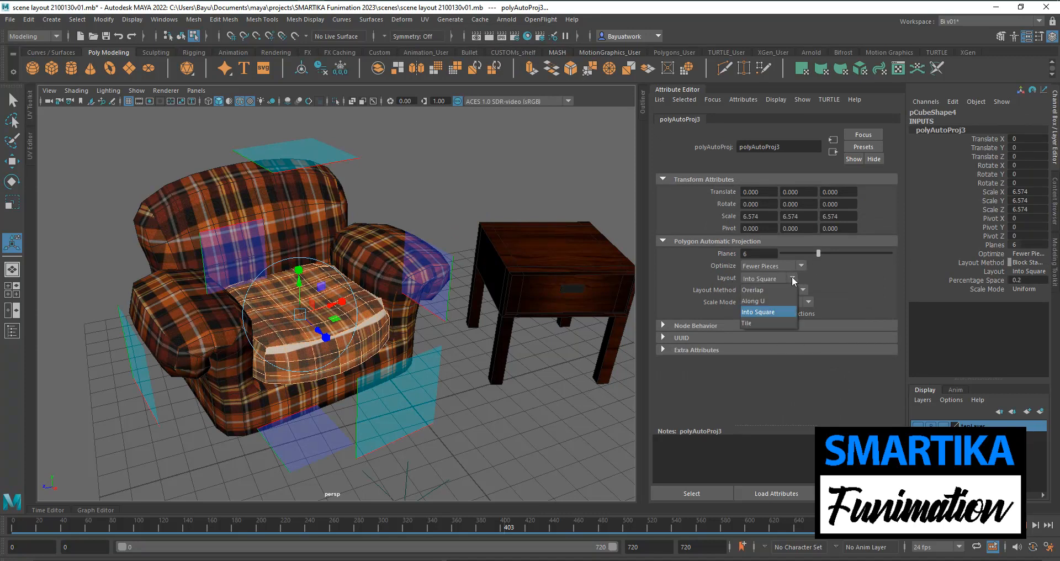
left_click(785, 290)
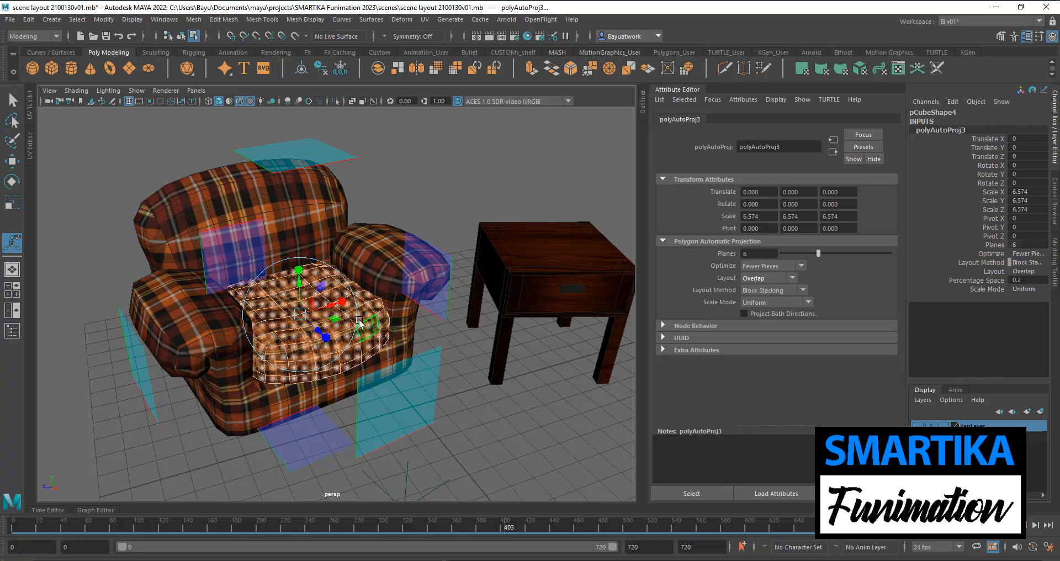
right_click_drag(440, 191, 464, 174)
left_click(447, 210)
Enlarge the seat cushion's automatic UV projection uniformly to a scale of about 10.3.
left_click_drag(322, 361, 304, 333, "alt")
left_click(304, 334)
middle_click_drag(435, 356, 451, 362, "alt")
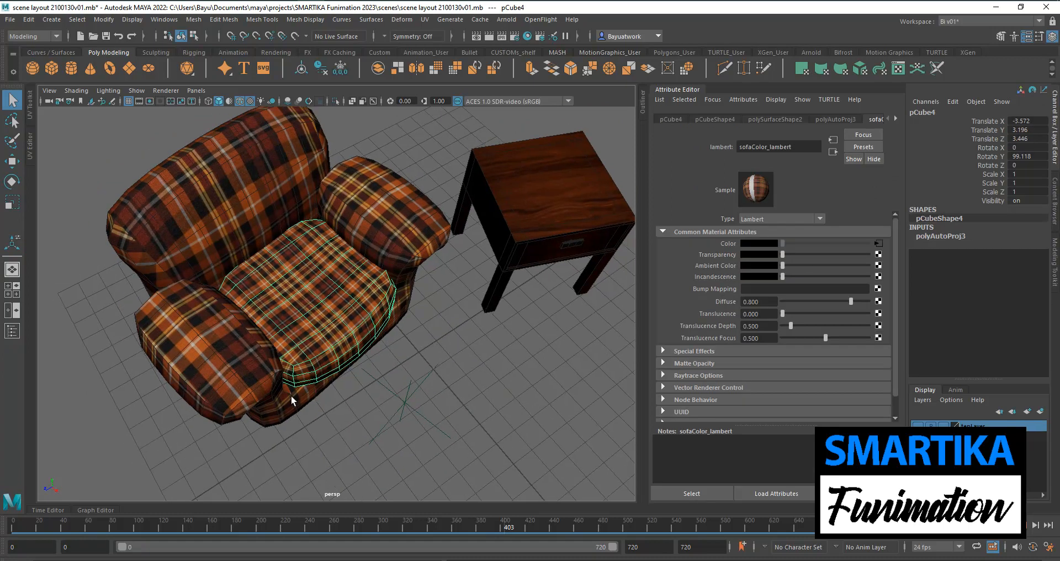
left_click(13, 245)
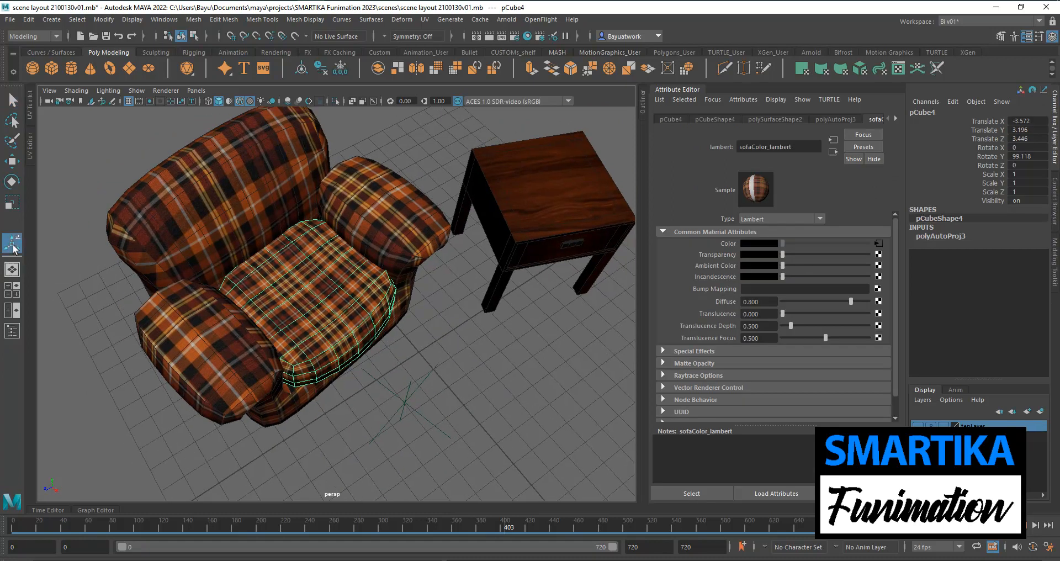
left_click(941, 237)
left_click_drag(338, 366, 318, 390, "alt")
left_click(340, 328)
left_click_drag(314, 287, 463, 387)
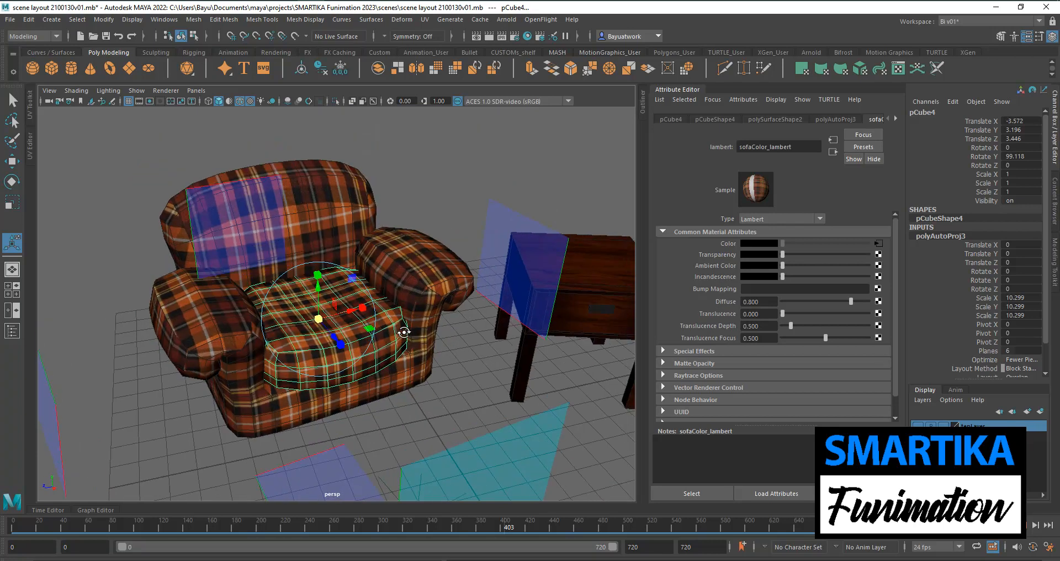
left_click(464, 387)
Apply an Automatic UV projection with 6 planes to the armchair body and set its layout to Overlap.
left_click(428, 273)
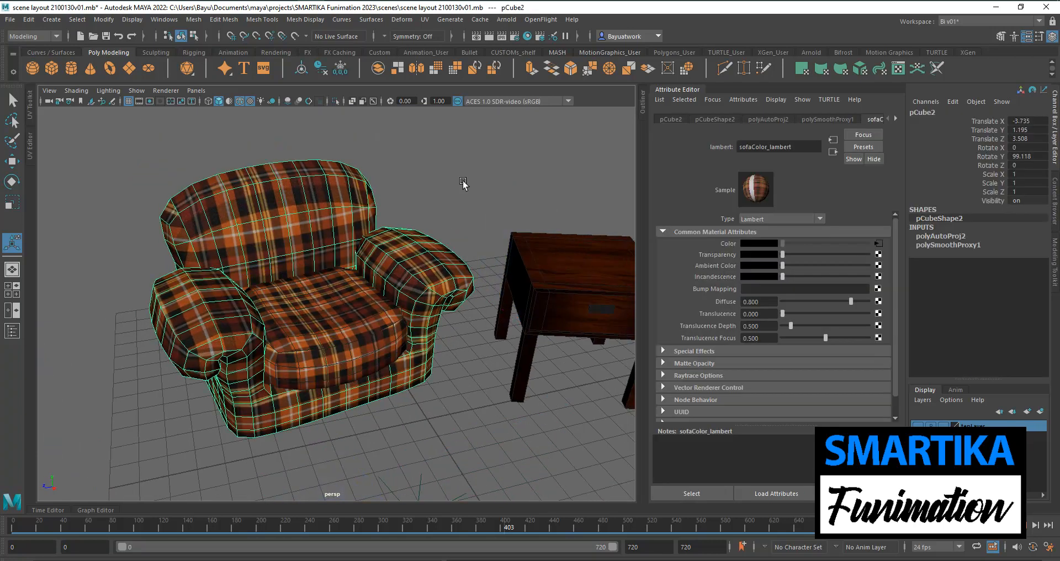
left_click(425, 19)
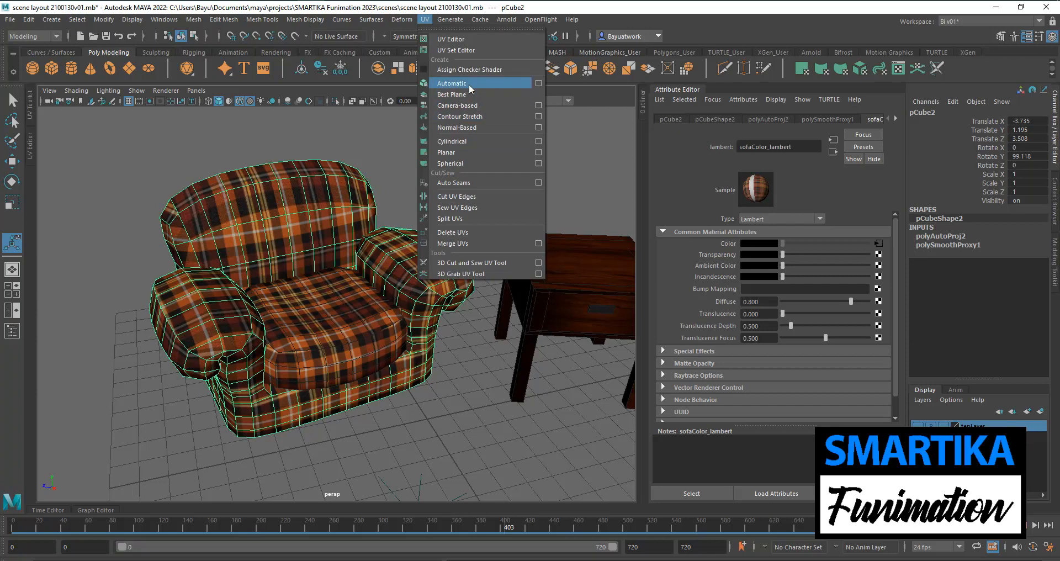
left_click(538, 83)
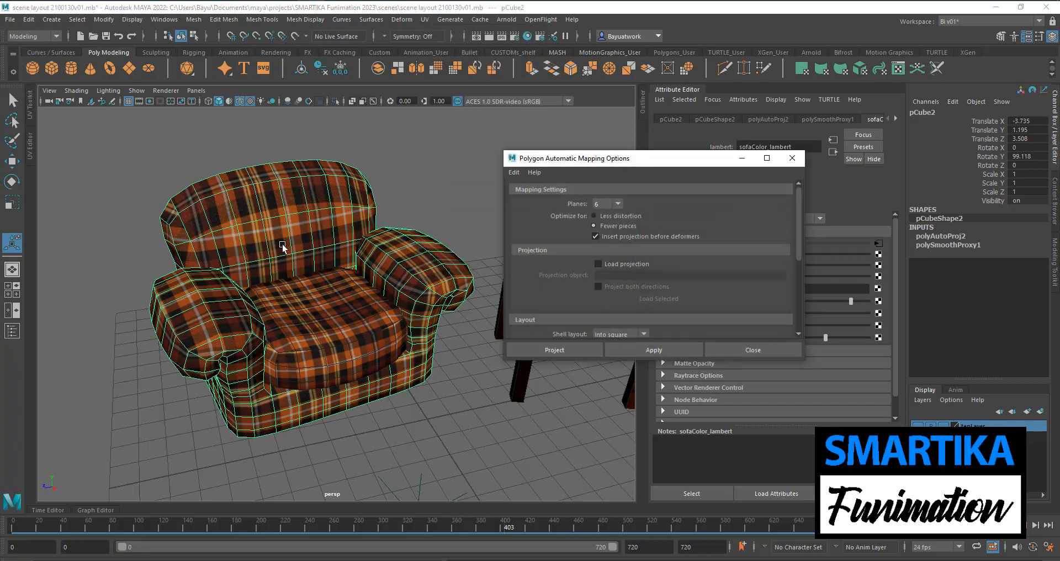
left_click(559, 351)
middle_click_drag(414, 269, 421, 282, "alt")
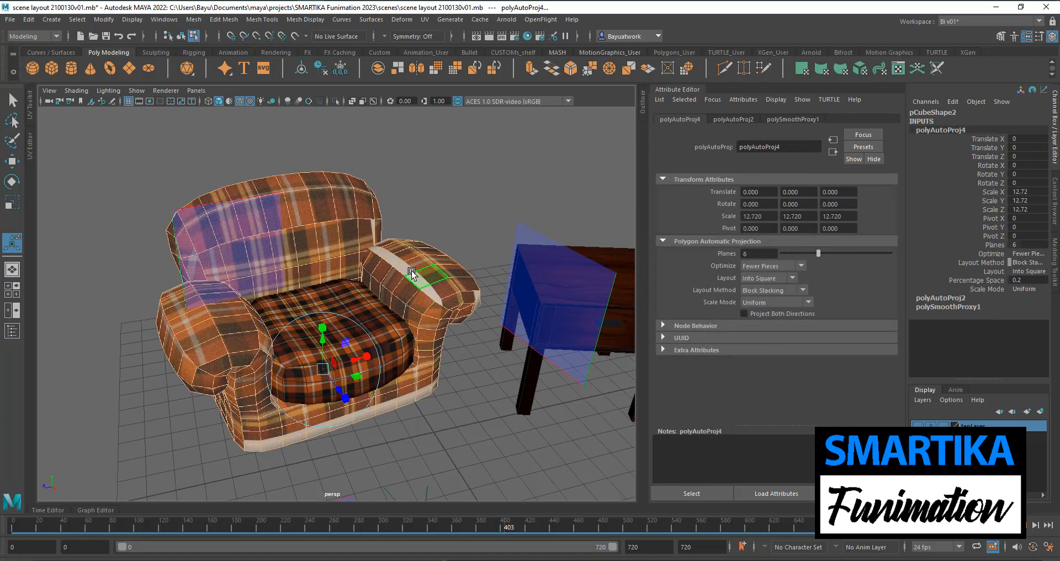
left_click(766, 278)
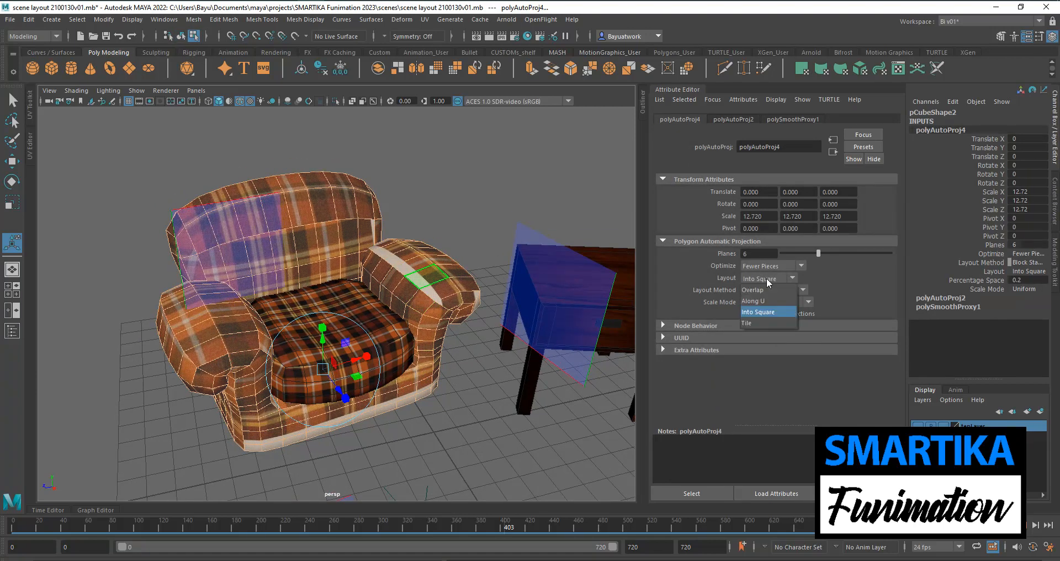
left_click(761, 291)
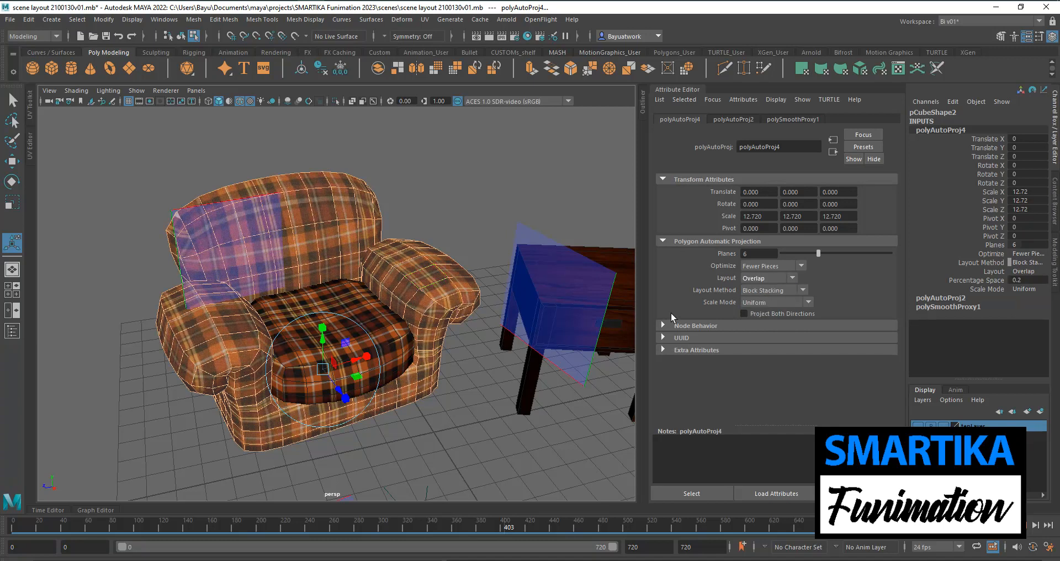
Enlarge the armchair body's automatic projection to a scale of about 16.4 in X and Y and 16.6 in Z, then deselect the body.
left_click_drag(277, 399, 377, 440, "alt")
left_click_drag(419, 361, 365, 341, "alt")
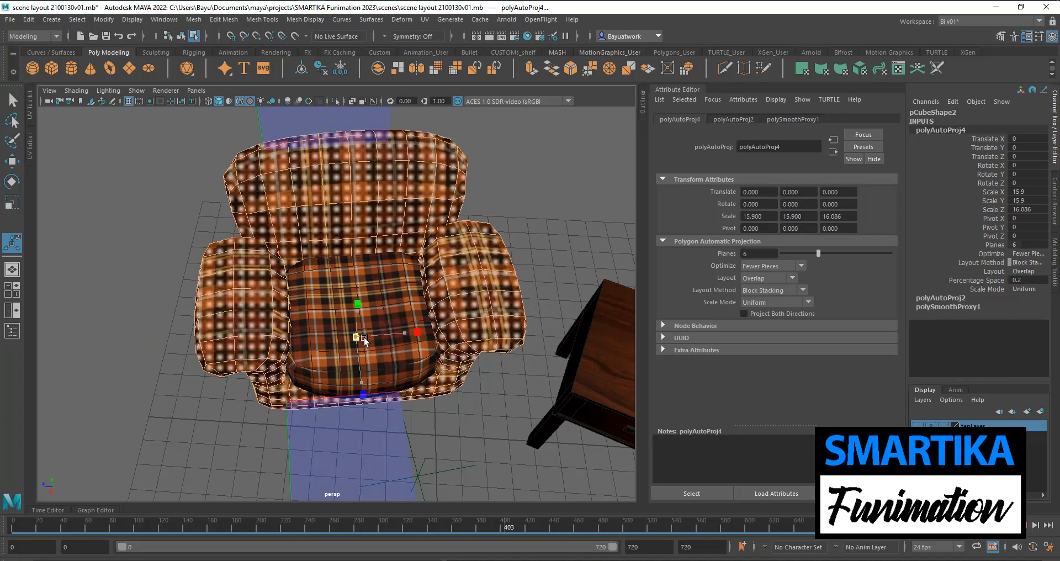
left_click_drag(401, 401, 266, 377, "alt")
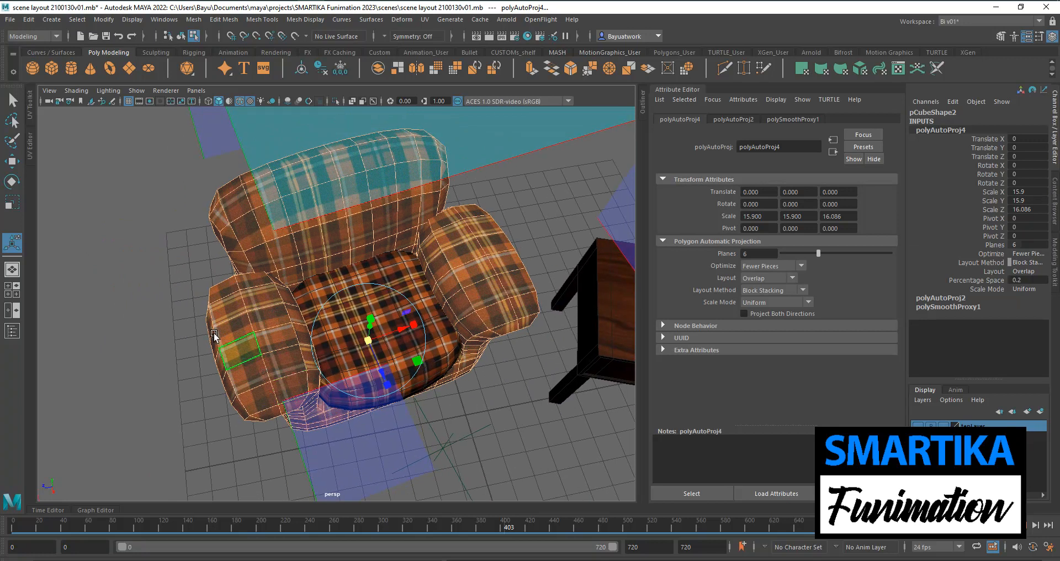
left_click_drag(367, 345, 372, 344)
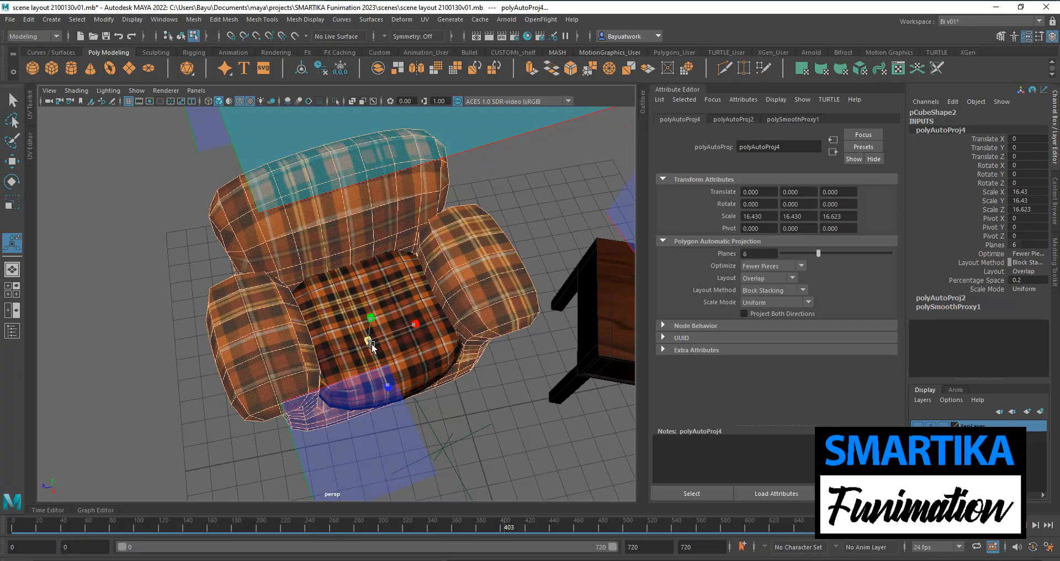
right_click(534, 208)
right_click_drag(535, 208, 567, 188)
left_click(538, 314)
left_click_drag(455, 386, 447, 295, "alt")
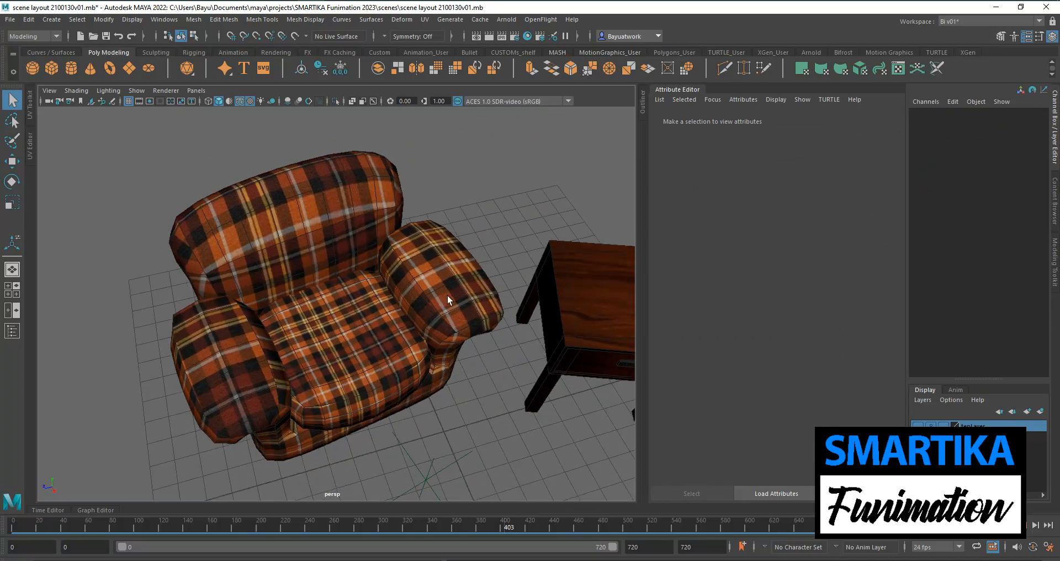
Scale the seat cushion's automatic projection uniformly to about 16.65 to match the plaid on the armchair body, then deselect the cushion.
left_click(343, 358)
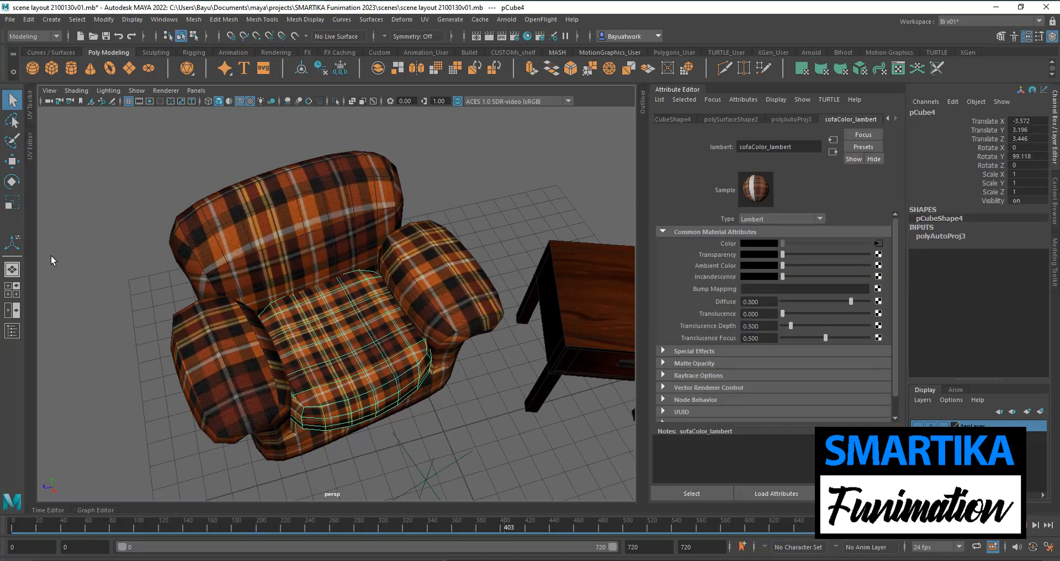
left_click(13, 243)
left_click(942, 237)
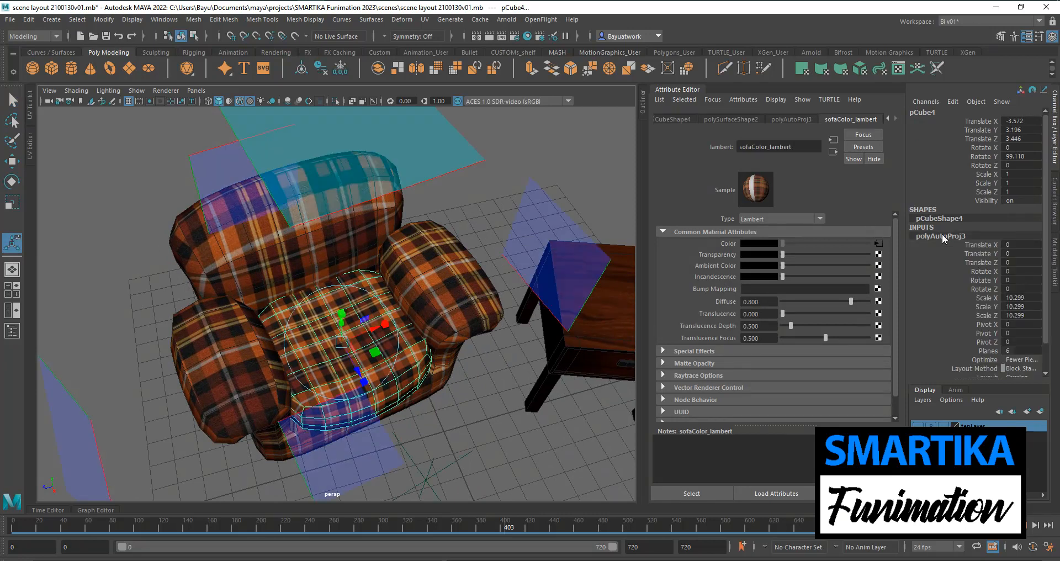
mouse_move(343, 347)
left_mouse_down()
mouse_move(342, 338)
mouse_move(363, 348)
left_mouse_up()
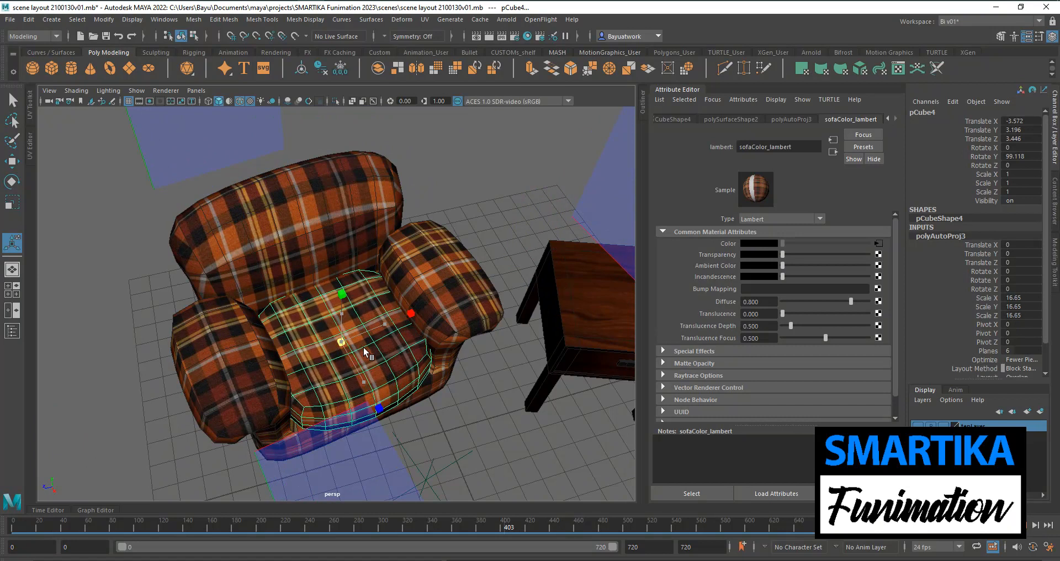
left_click(476, 231)
right_click(475, 211)
right_click_drag(498, 193, 493, 226)
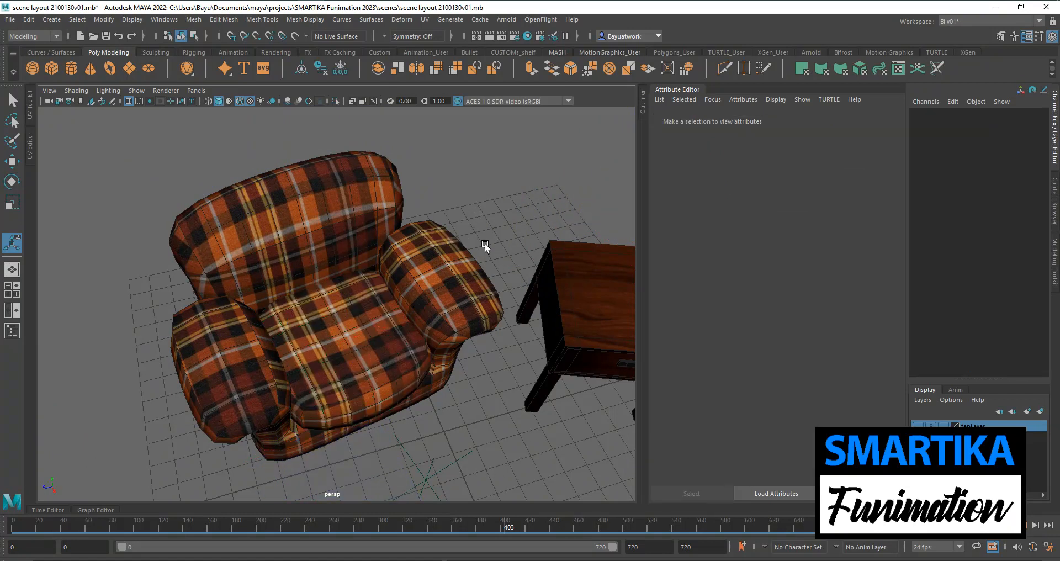
Collapse the Attribute Editor and turn on the visibility of the tepLayer display layer holding the room.
left_click_drag(472, 223, 429, 390, "alt")
left_click(684, 98)
left_click(683, 91)
left_click_drag(638, 382, 620, 413, "alt")
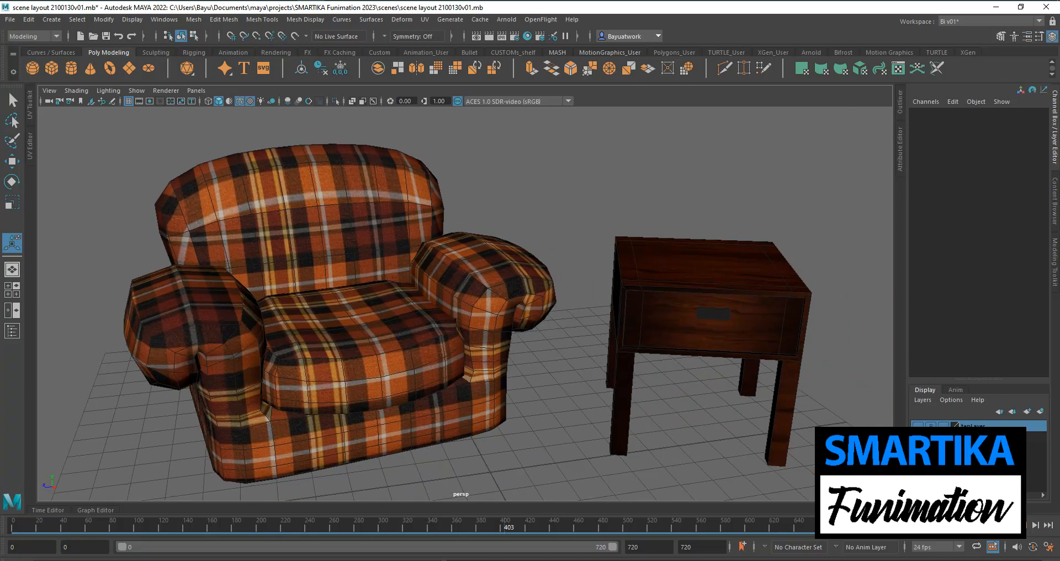
left_click(918, 425)
scroll(469, 328, "down", 2)
mouse_move(490, 454)
left_mouse_down("alt")
mouse_move(534, 466)
mouse_move(485, 440)
mouse_move(497, 450)
left_mouse_up("alt")
scroll(501, 395, "down", 2)
middle_click_drag(508, 402, 453, 391, "alt")
left_click_drag(452, 391, 451, 435, "alt")
Switch the room mesh to face mode and select its floor face.
left_click(365, 414)
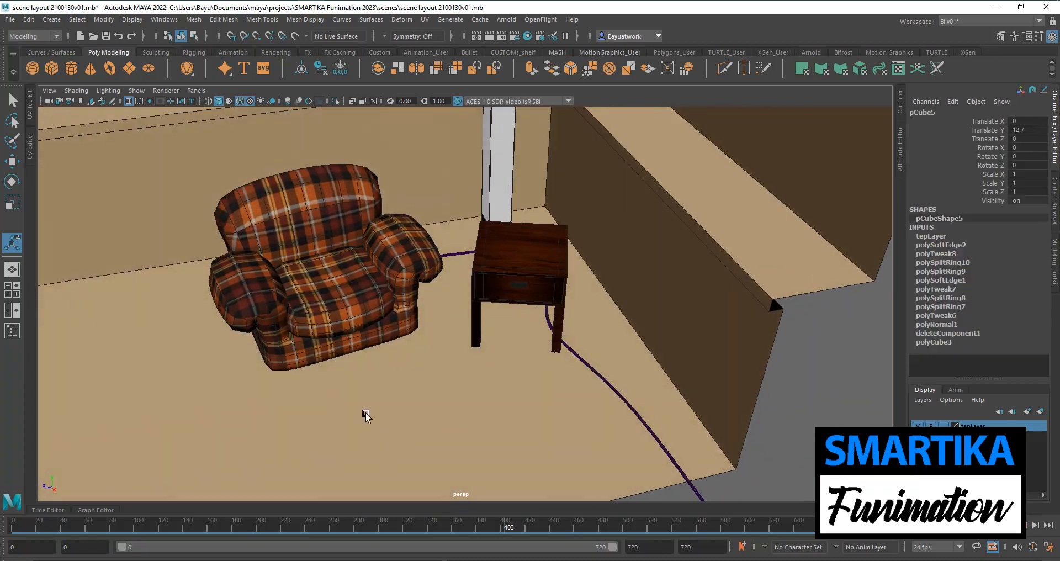
right_click(396, 376)
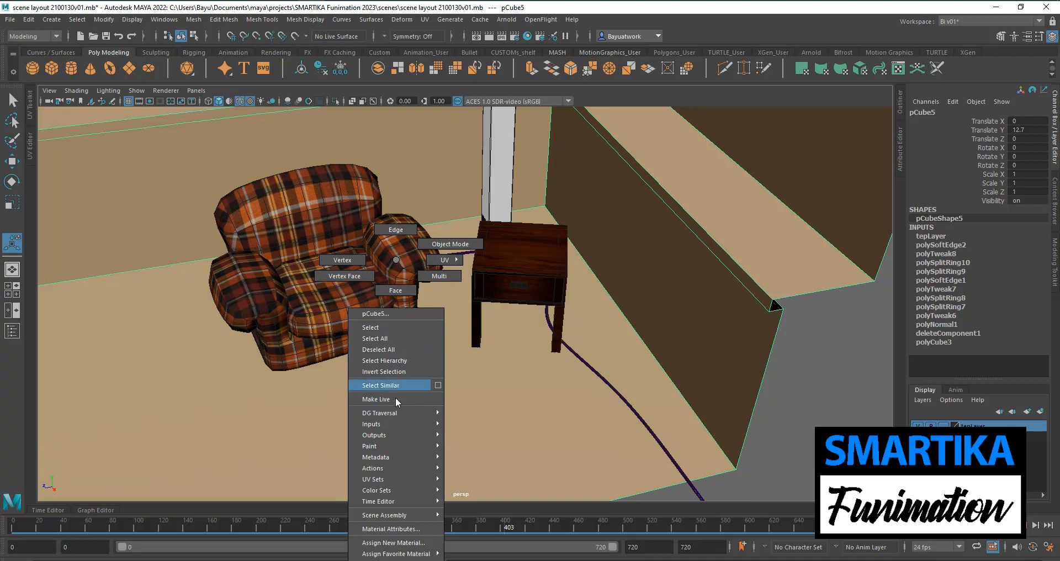
left_click(535, 386)
right_click(443, 383)
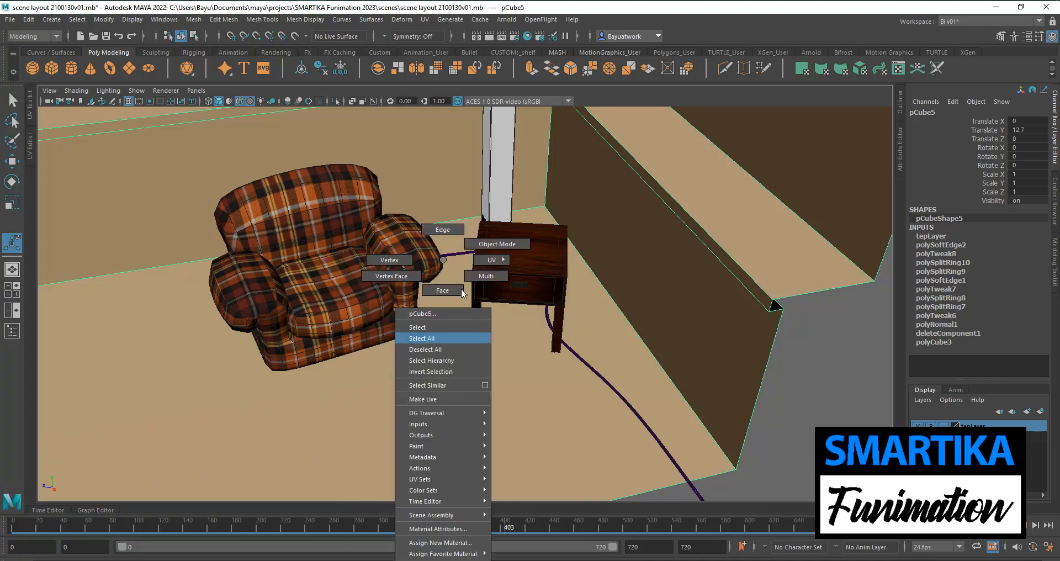
left_click(442, 290)
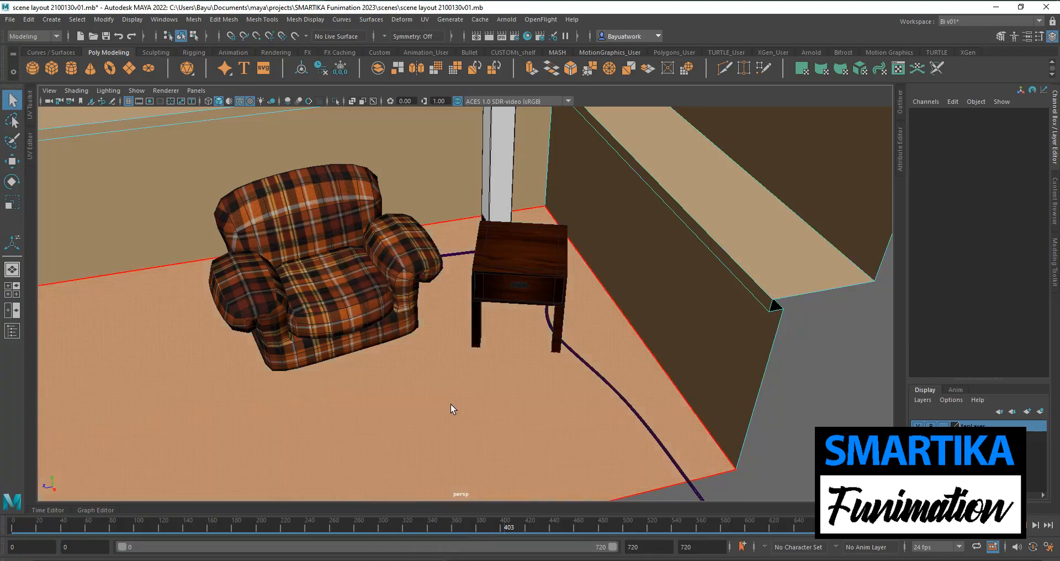
left_click(587, 416)
Assign a new Blinn material to the selected floor face and open the material's attributes.
right_click(449, 356)
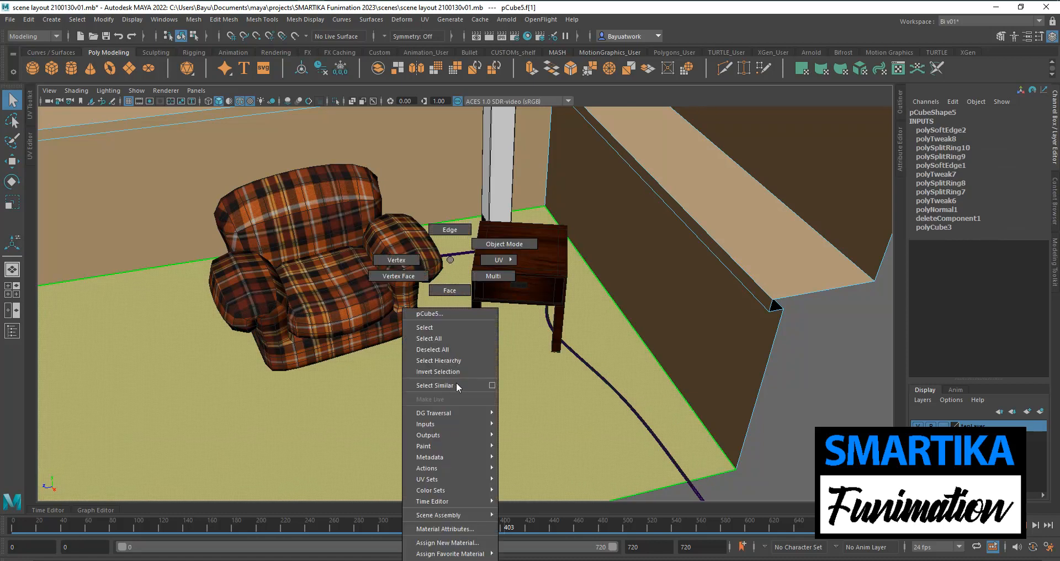
left_click(484, 544)
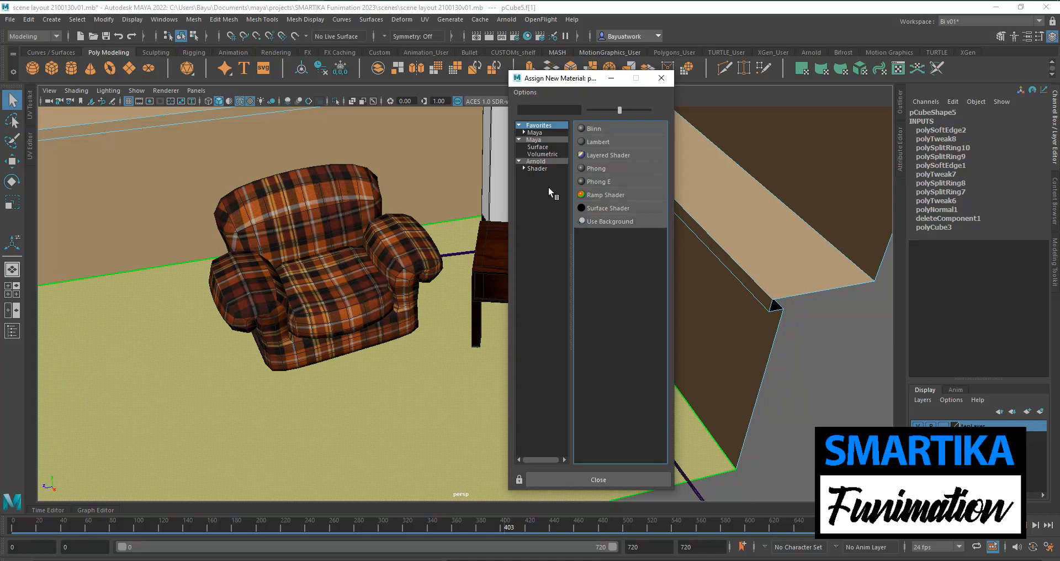
left_click(596, 128)
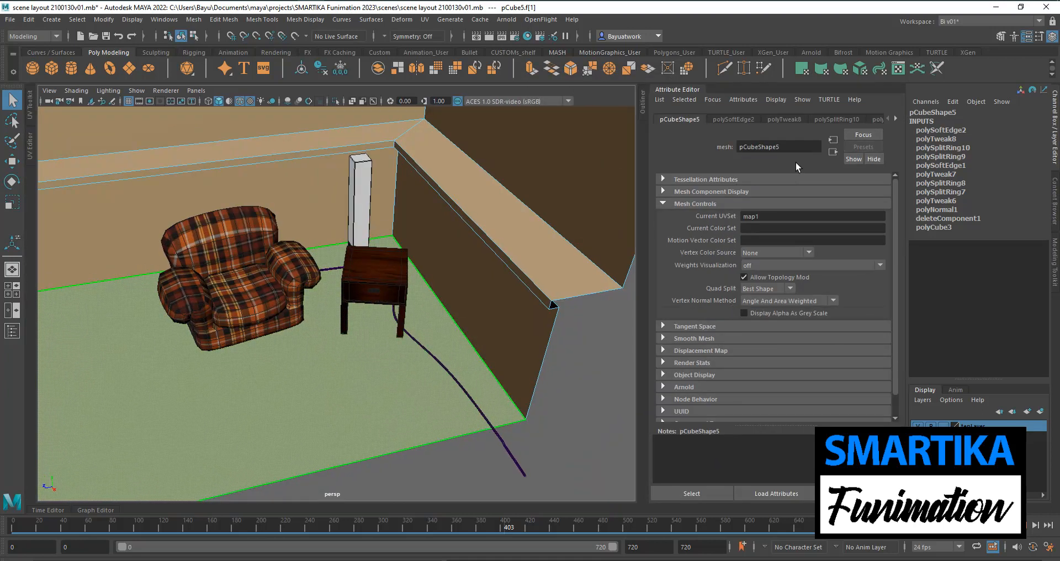
left_click(895, 118)
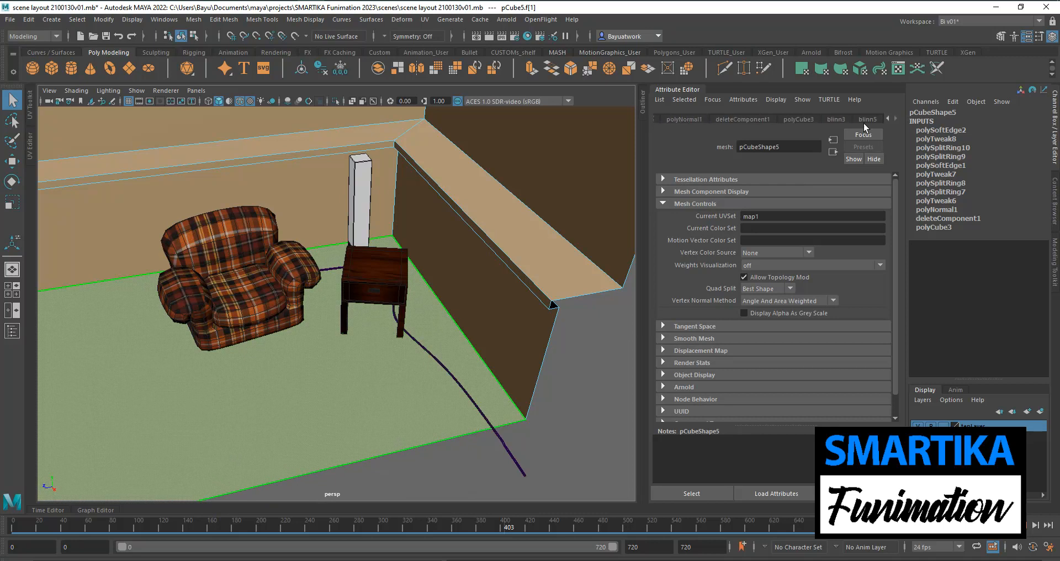
left_click(866, 119)
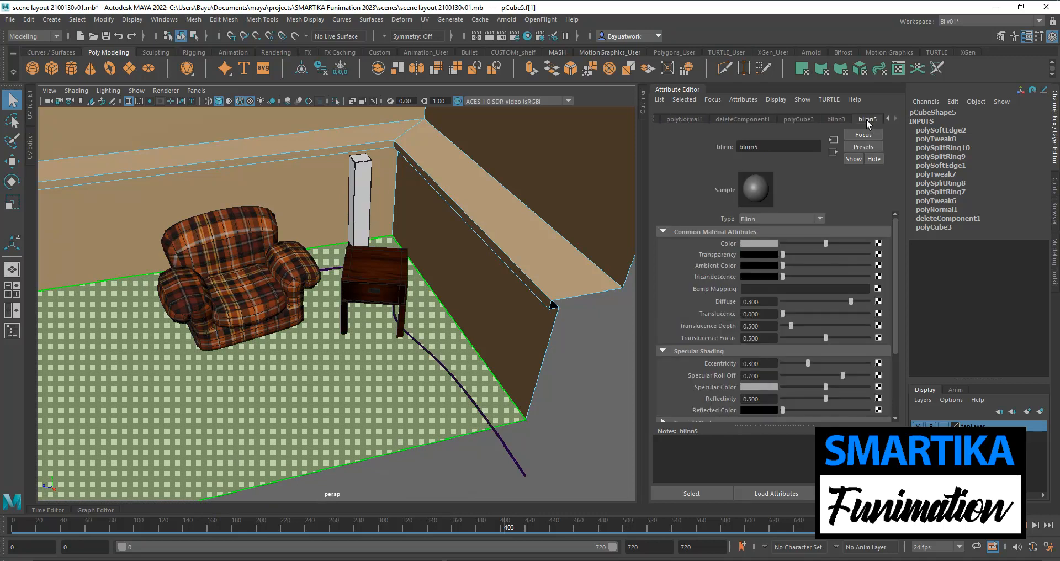
Rename the floor's Blinn material to floor_blinn and connect a File texture to its color.
left_click(783, 144)
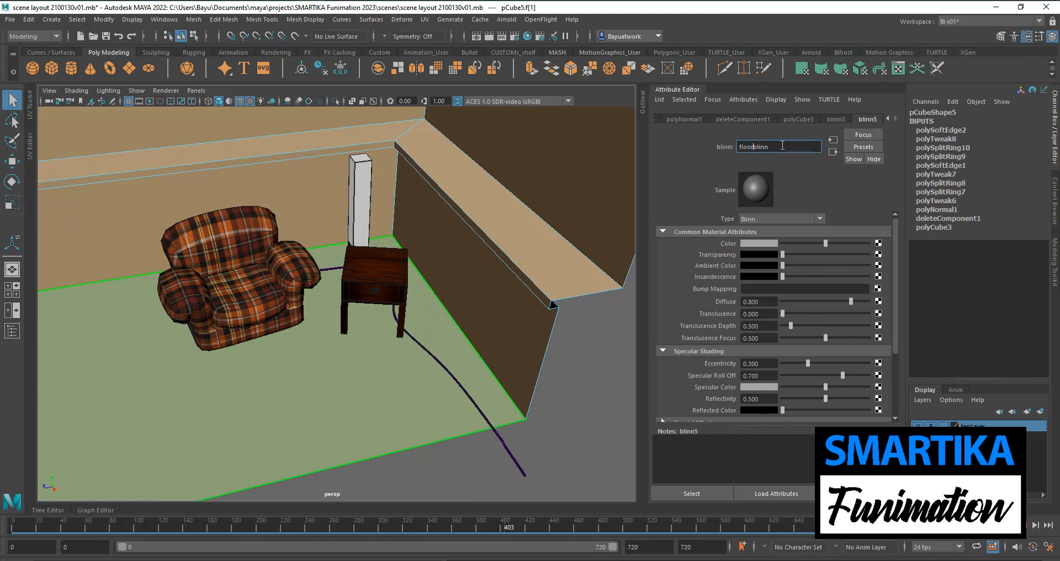
key("Return")
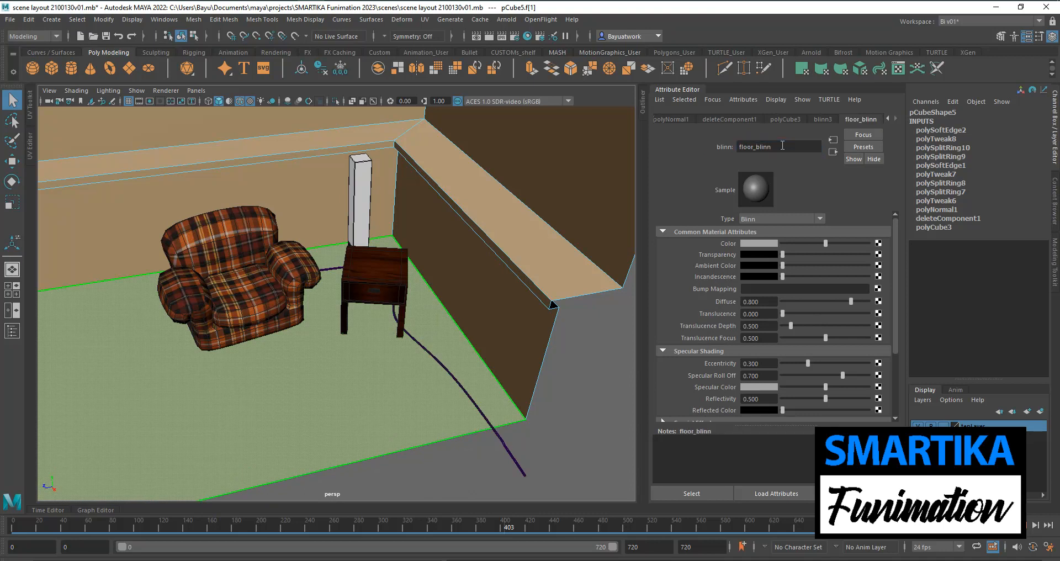
left_click(878, 246)
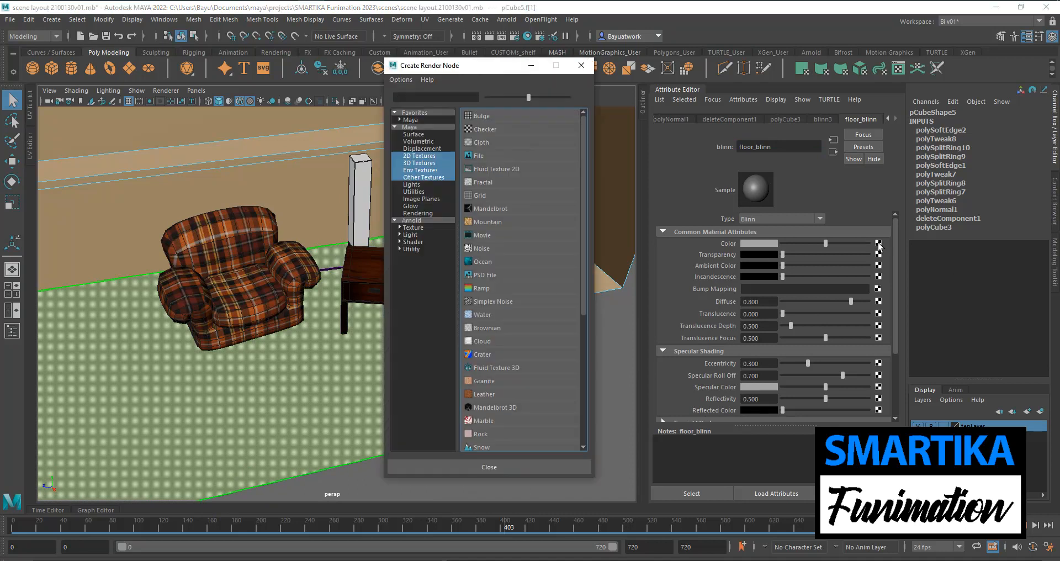
left_click(480, 156)
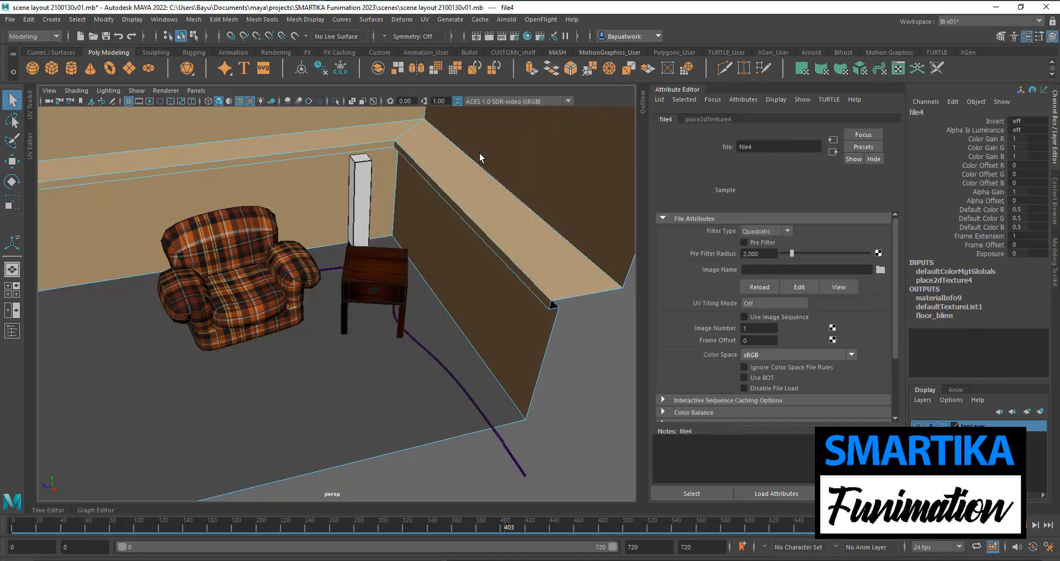
Load wooden_04.jpg from the project's sourceimages folder as the floor texture's image.
middle_click_drag(369, 358, 492, 345, "alt")
left_click(880, 270)
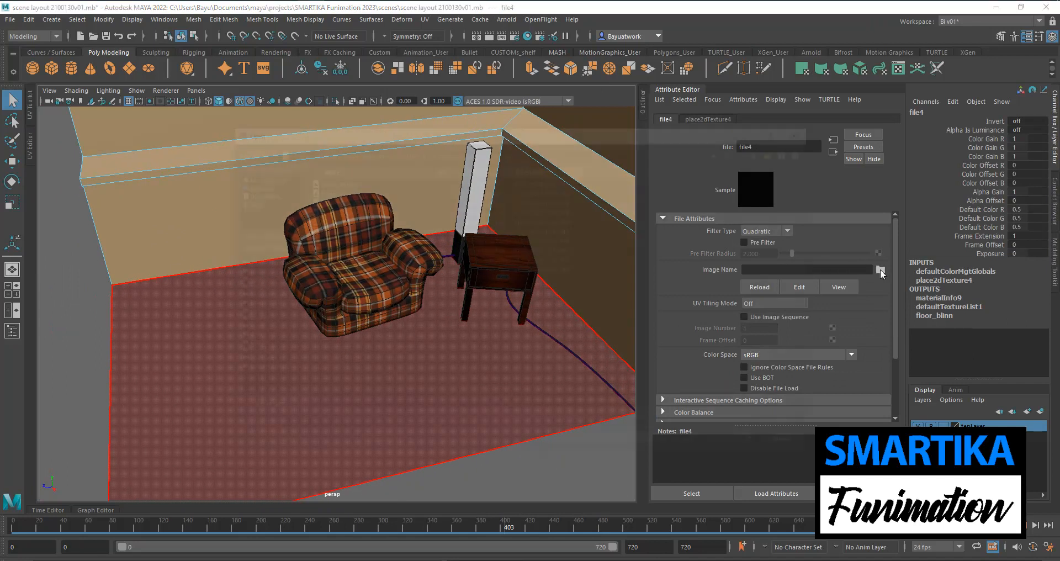
left_click(337, 181)
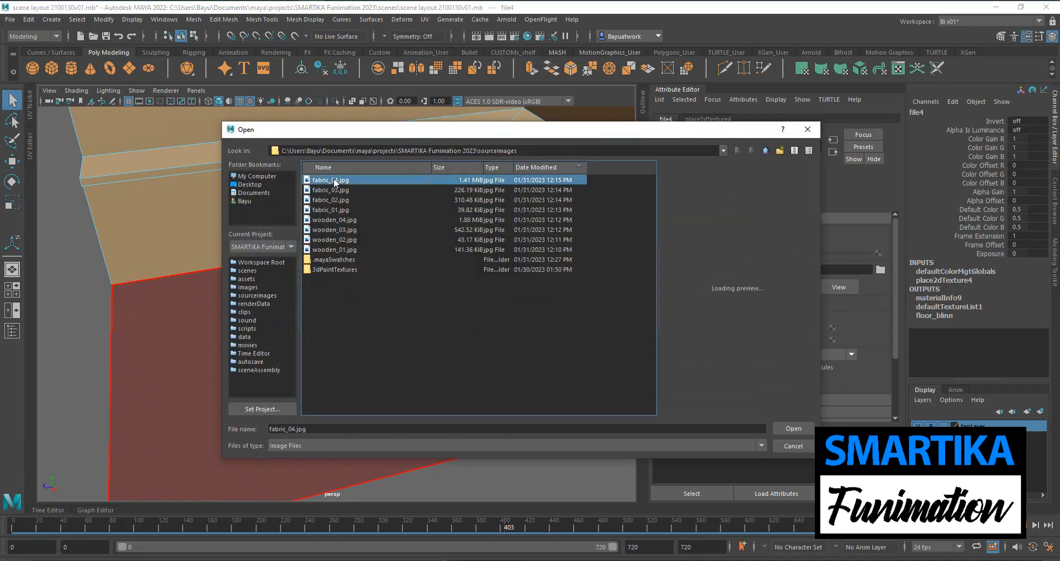
left_click(328, 250)
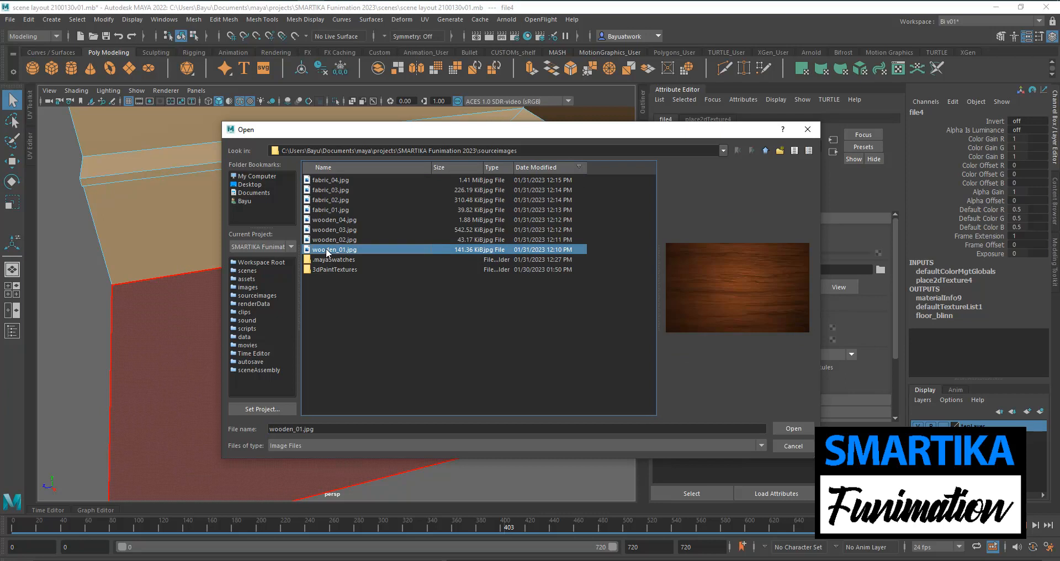
left_click(328, 241)
left_click(329, 230)
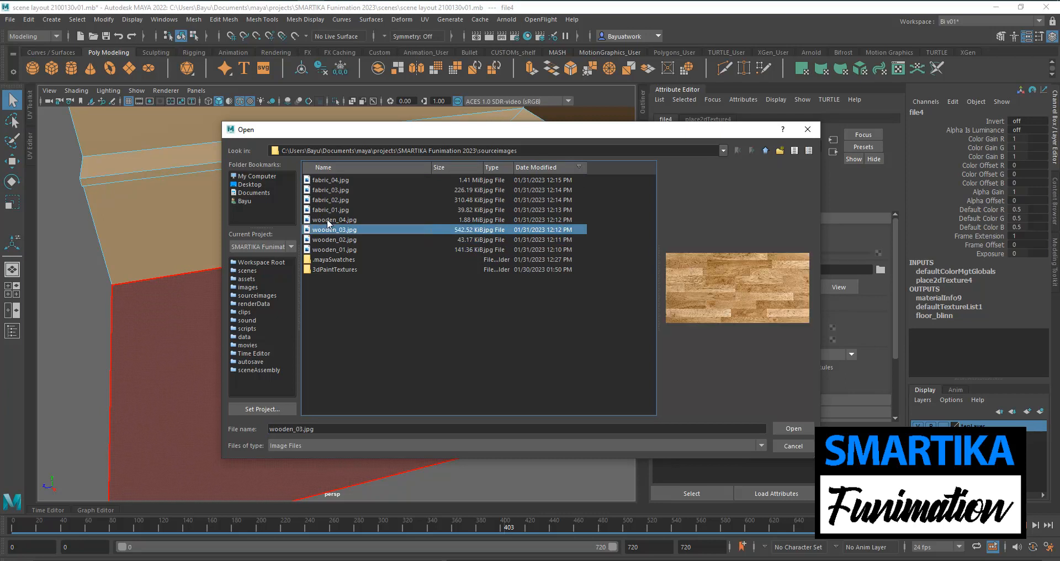
left_click(329, 221)
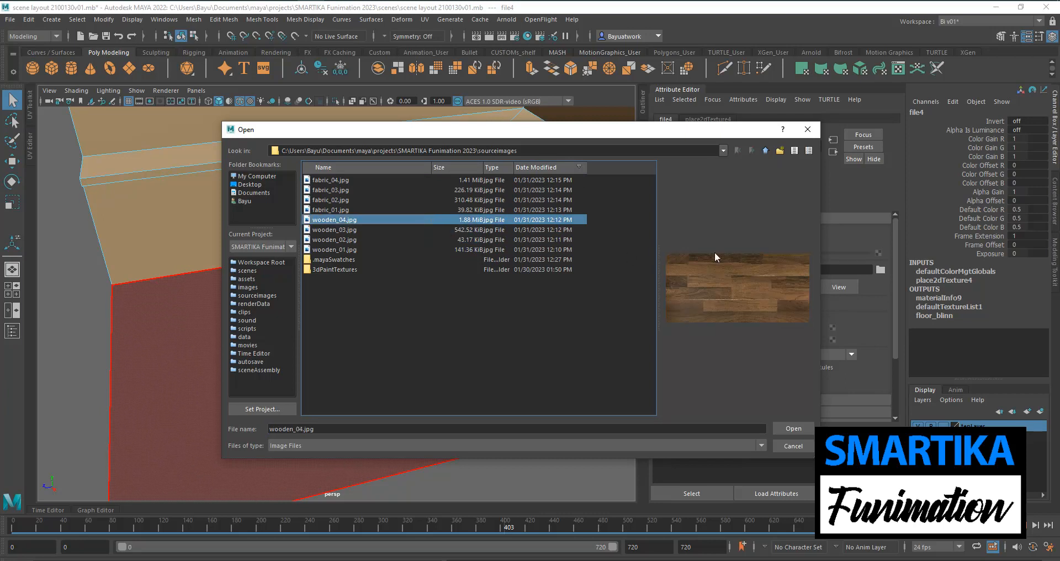
left_click(794, 428)
Select the floor face and apply planar UV mapping projected from the Y axis, fitted to the bounding box.
scroll(392, 420, "down", 5)
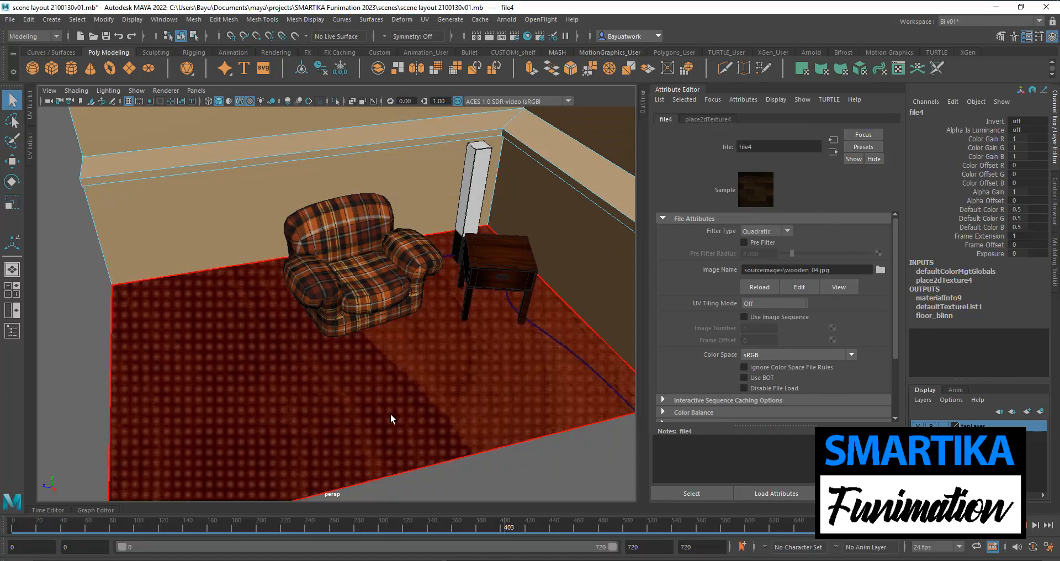
middle_click_drag(408, 408, 420, 428, "alt")
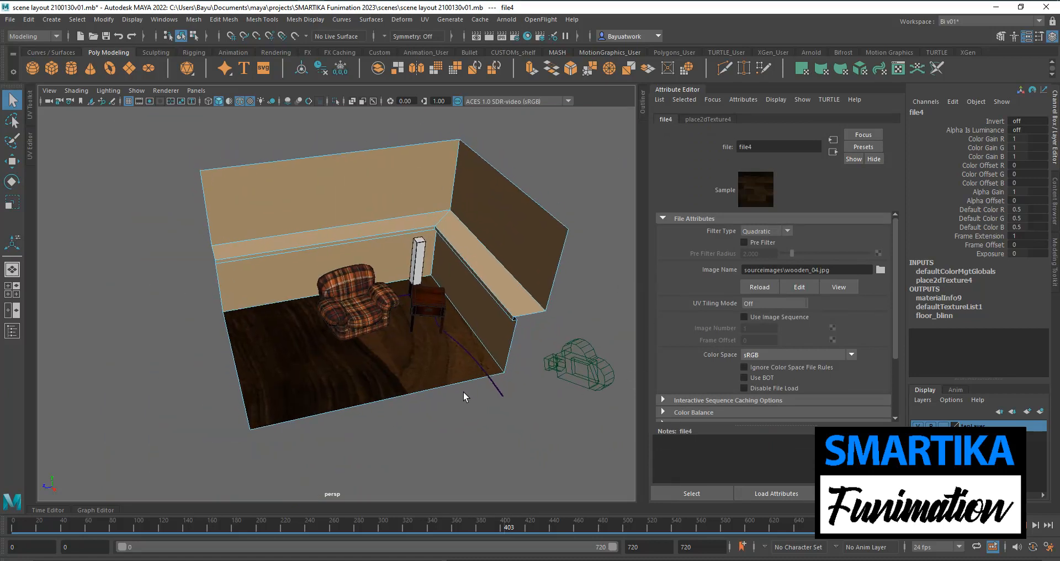
left_click_drag(400, 418, 428, 414, "alt")
left_click(404, 361)
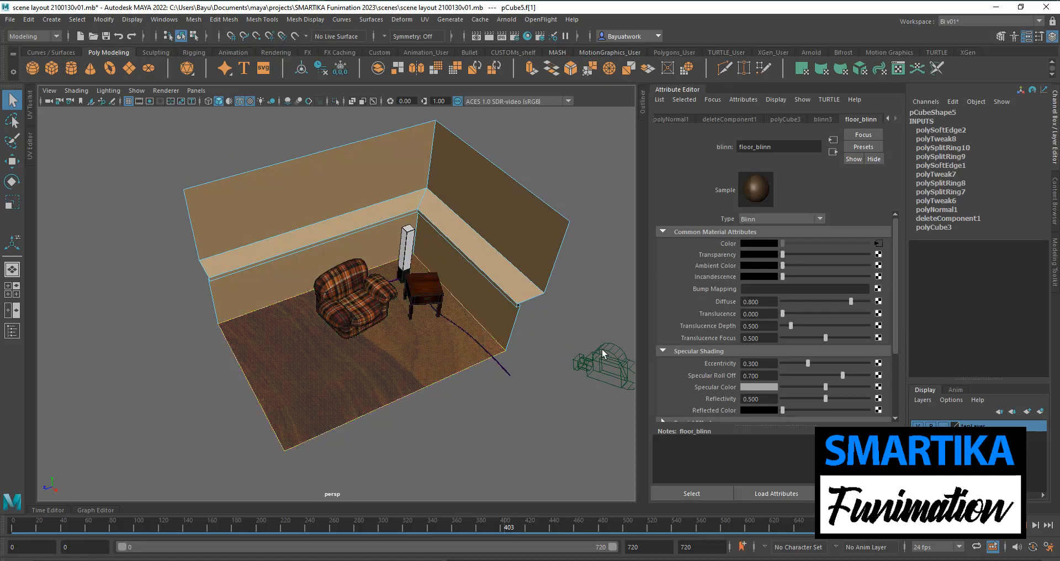
left_click(425, 20)
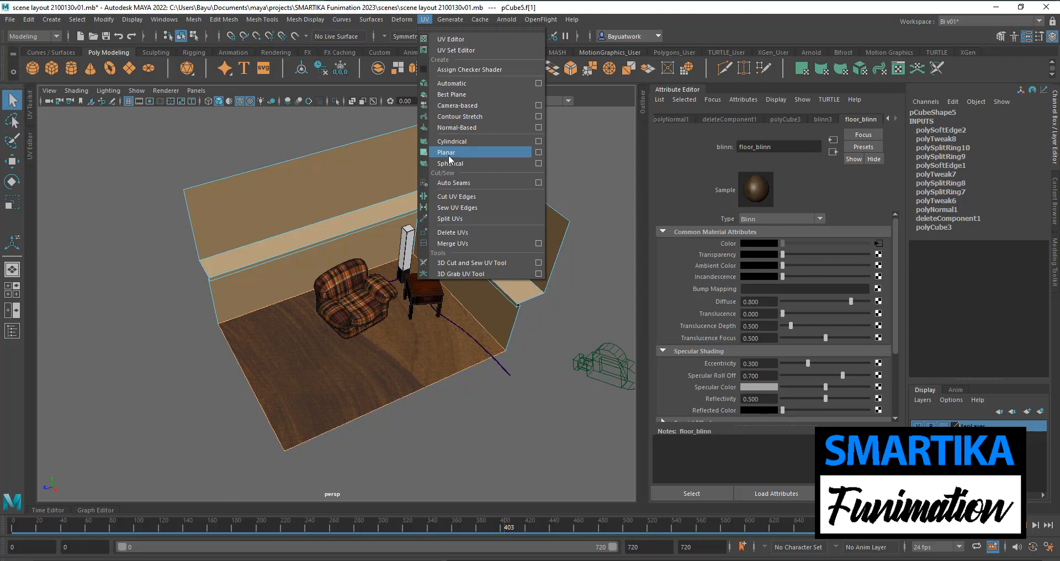
left_click(538, 153)
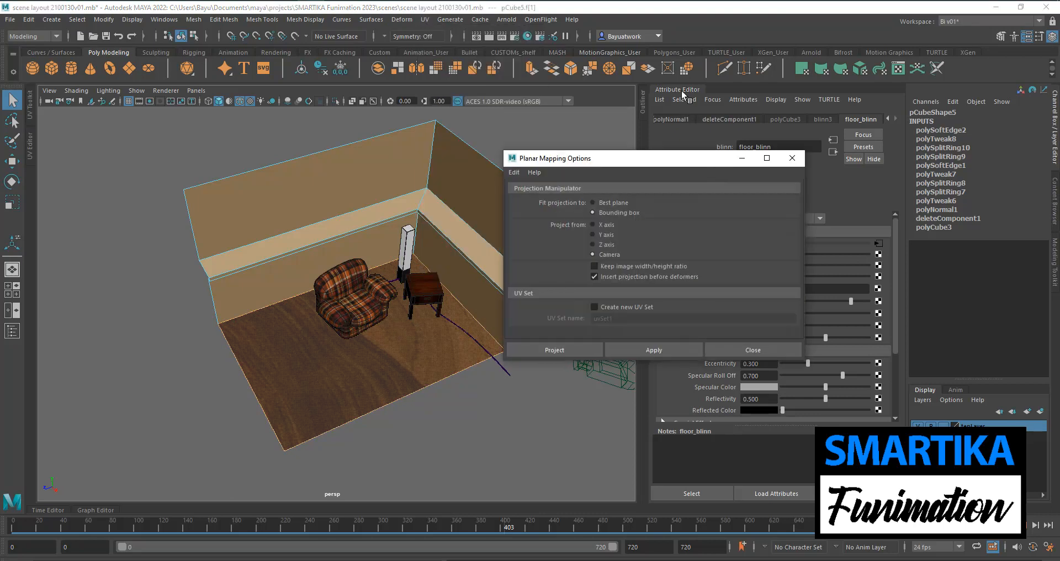
key("ctrl+a")
left_click_drag(640, 162, 713, 150)
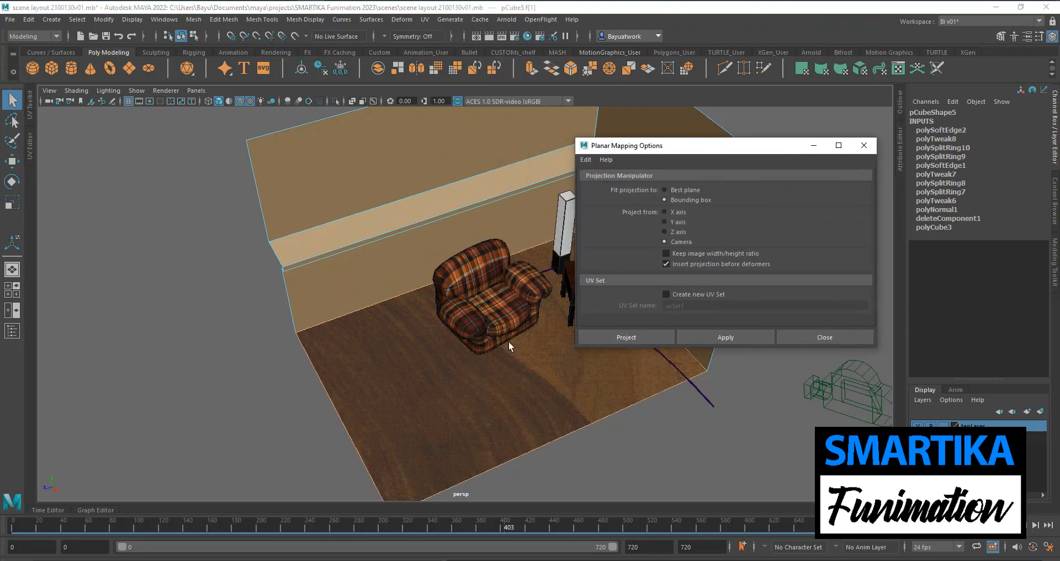
scroll(400, 364, "up", 5)
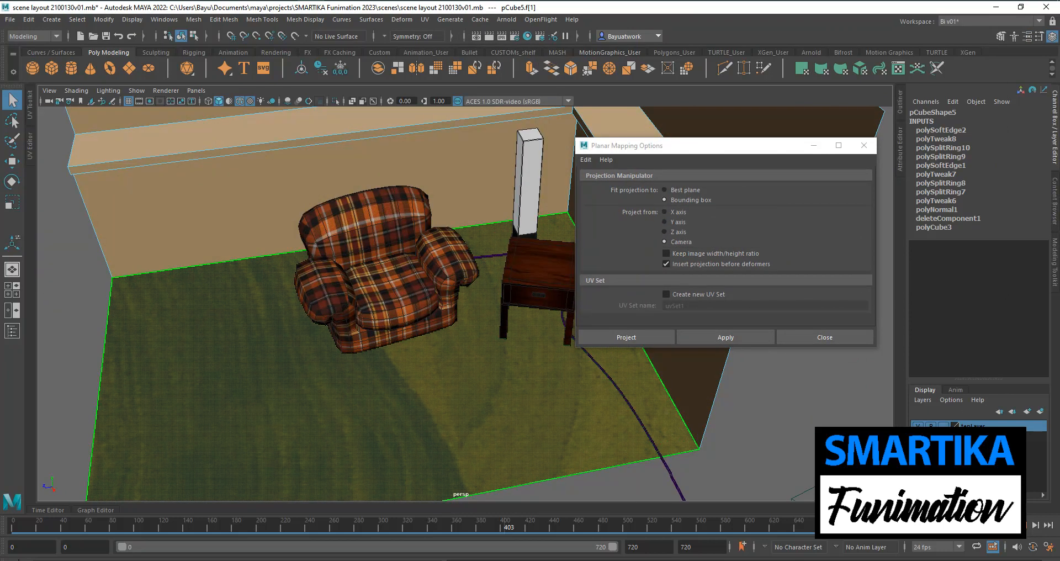
left_click(677, 226)
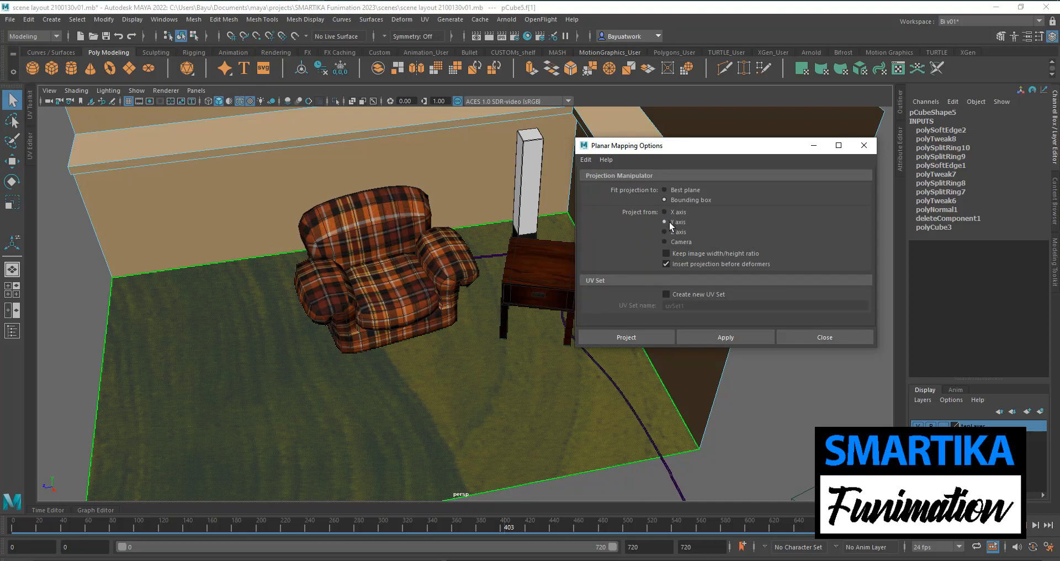
left_click(641, 338)
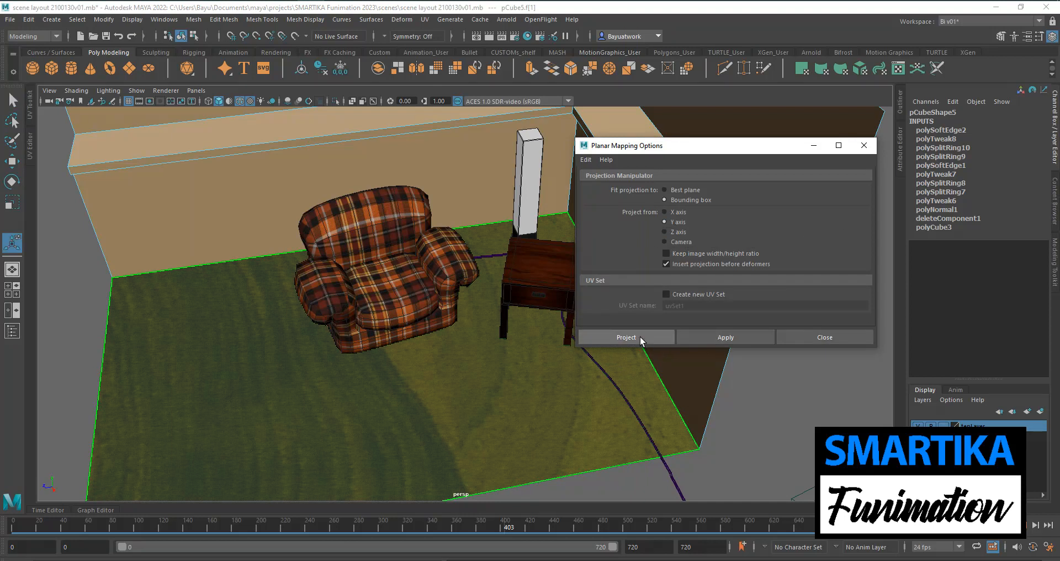
Scale the floor's planar projection to about 9.54 wide and 4.93 high to shrink the wood planks.
scroll(482, 414, "down", 3)
left_click_drag(437, 432, 383, 436, "alt")
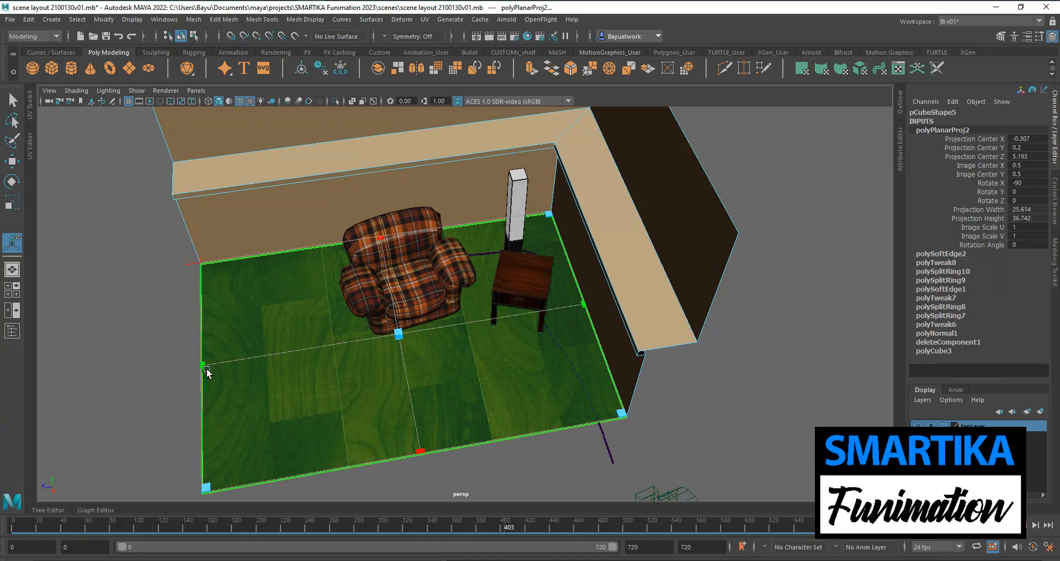
left_click_drag(206, 489, 427, 358)
scroll(423, 365, "up", 5)
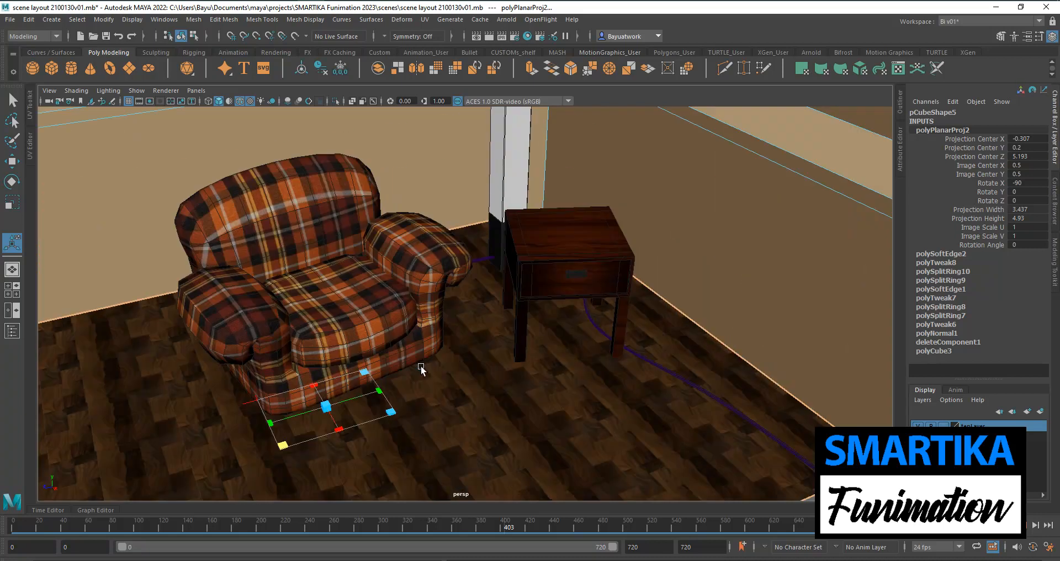
left_click_drag(469, 383, 549, 476, "alt")
scroll(532, 450, "down", 3)
left_click(703, 491)
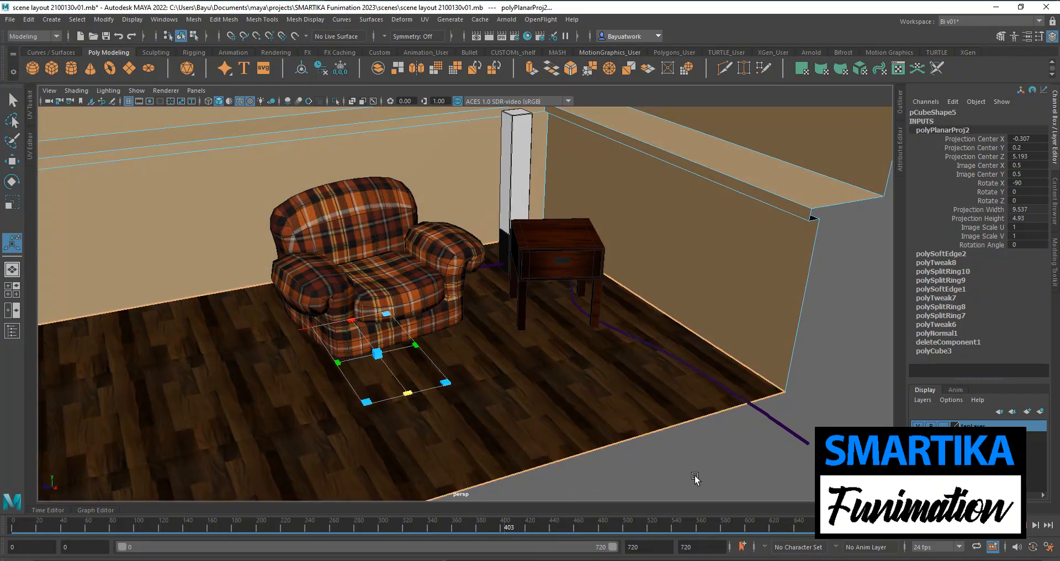
left_click(697, 479)
Switch the room mesh to face mode and select the four trim ledge faces running along both walls.
middle_click_drag(476, 449, 562, 465, "alt")
left_click_drag(563, 464, 438, 407, "alt")
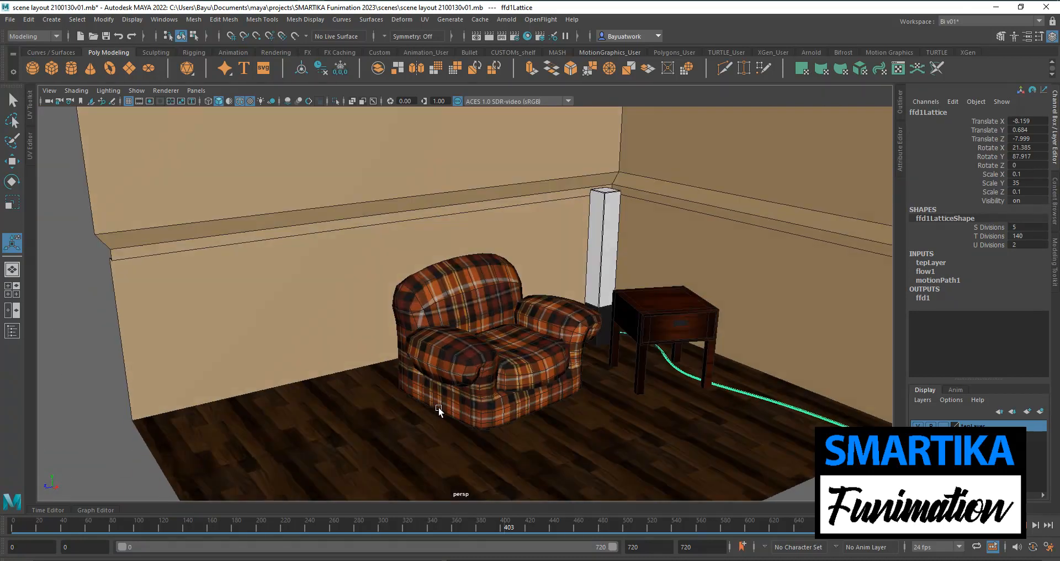
left_click_drag(392, 378, 408, 317, "alt")
right_click_drag(227, 222, 228, 249)
left_click(221, 253)
left_click(221, 255, "shift")
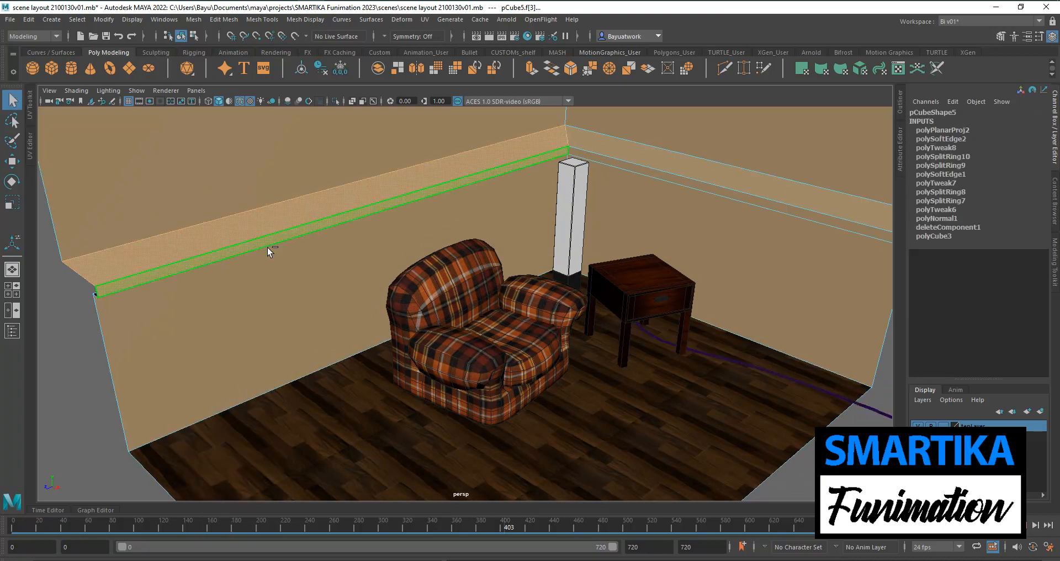
left_click(580, 144, "shift")
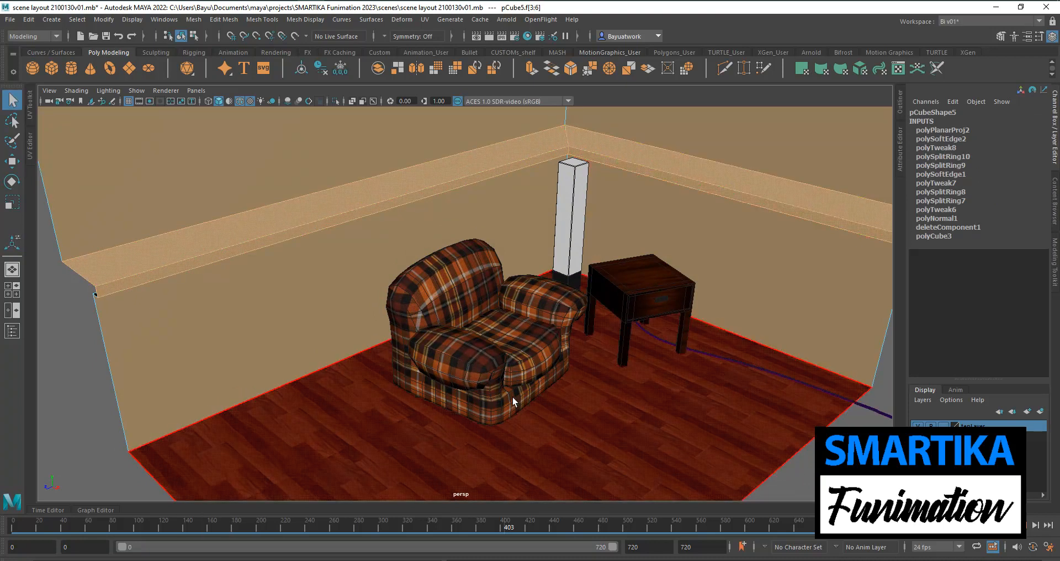
Assign a new Blinn material to the selected wall trim faces and open the material's attributes.
right_click_drag(741, 184, 754, 468)
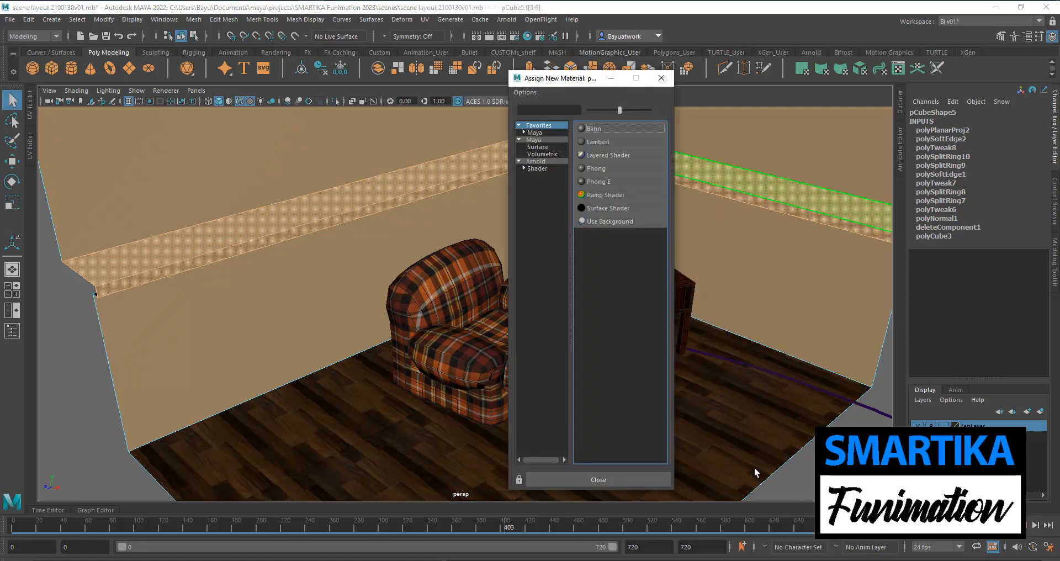
left_click(596, 129)
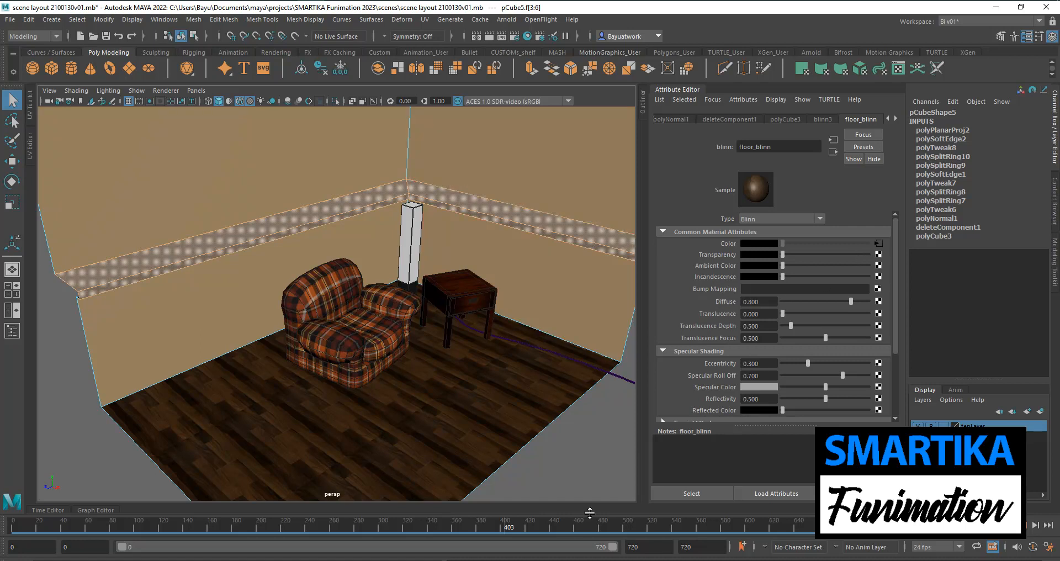
right_click(520, 217)
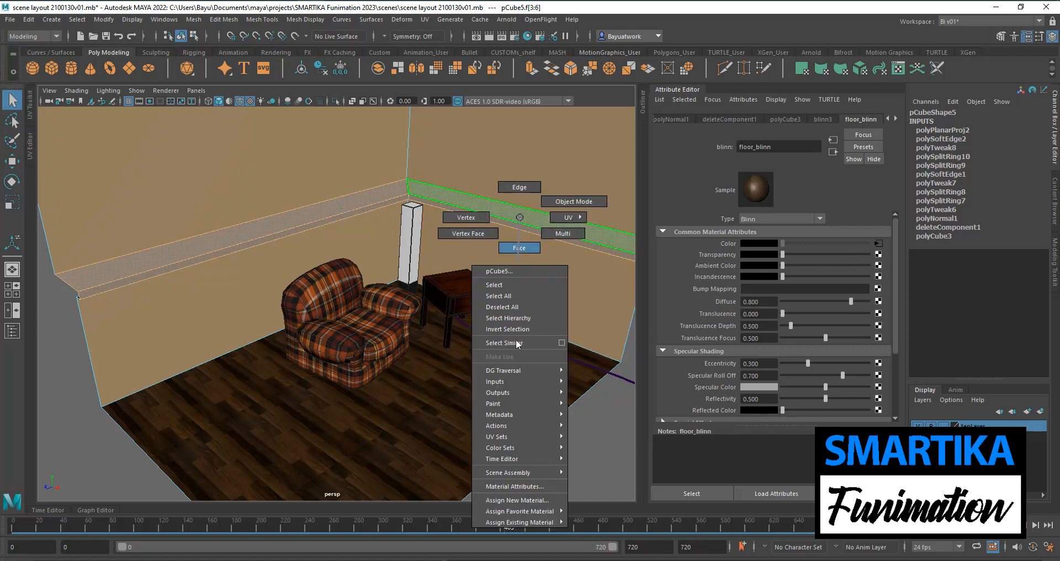
left_click(528, 501)
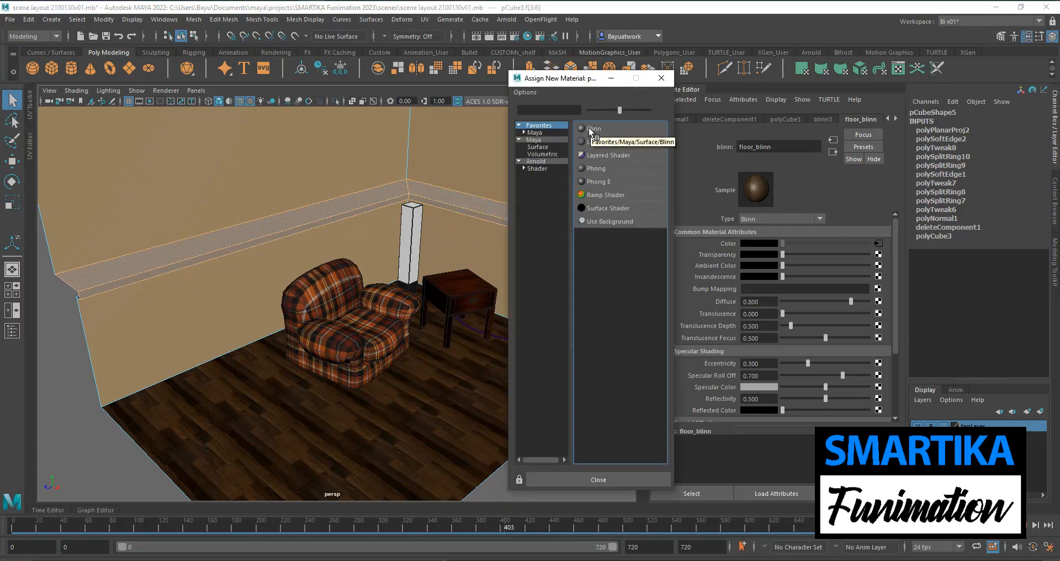
left_click(897, 119)
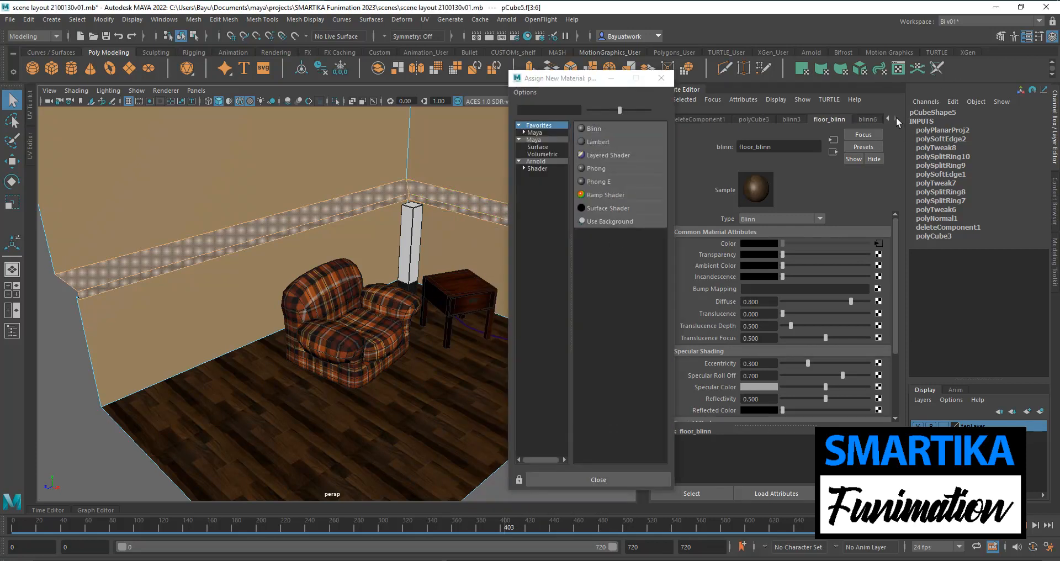
left_click(879, 120)
left_click(661, 78)
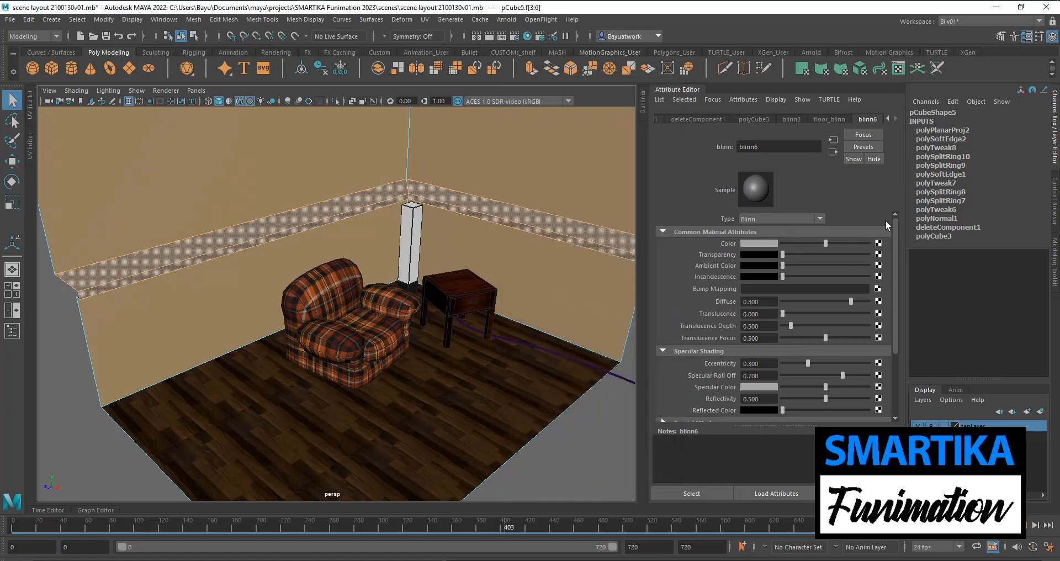
Connect a file texture to the trim material's color and load wooden_01.jpg as its image.
left_click(878, 243)
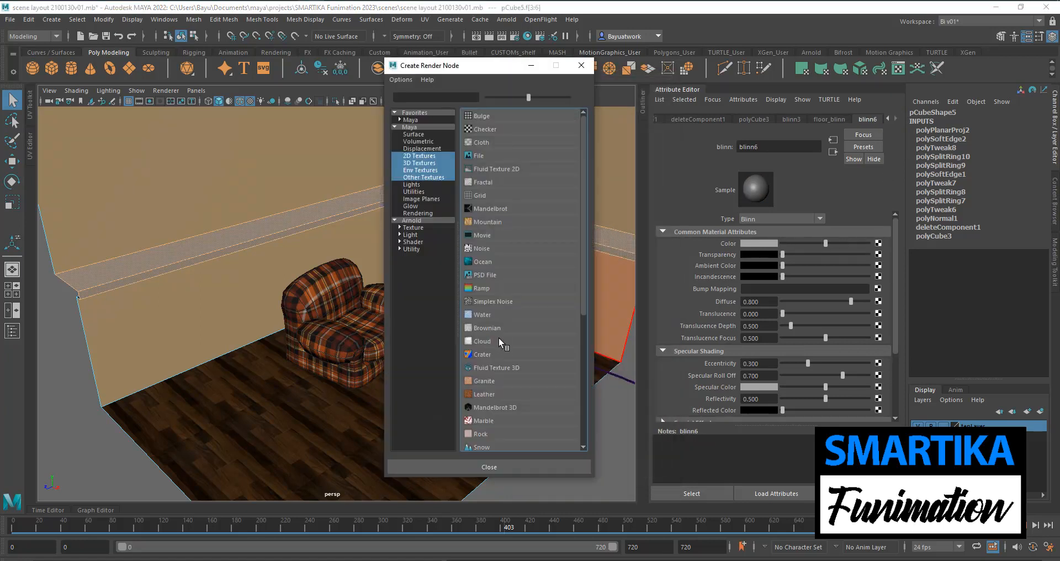
left_click(474, 155)
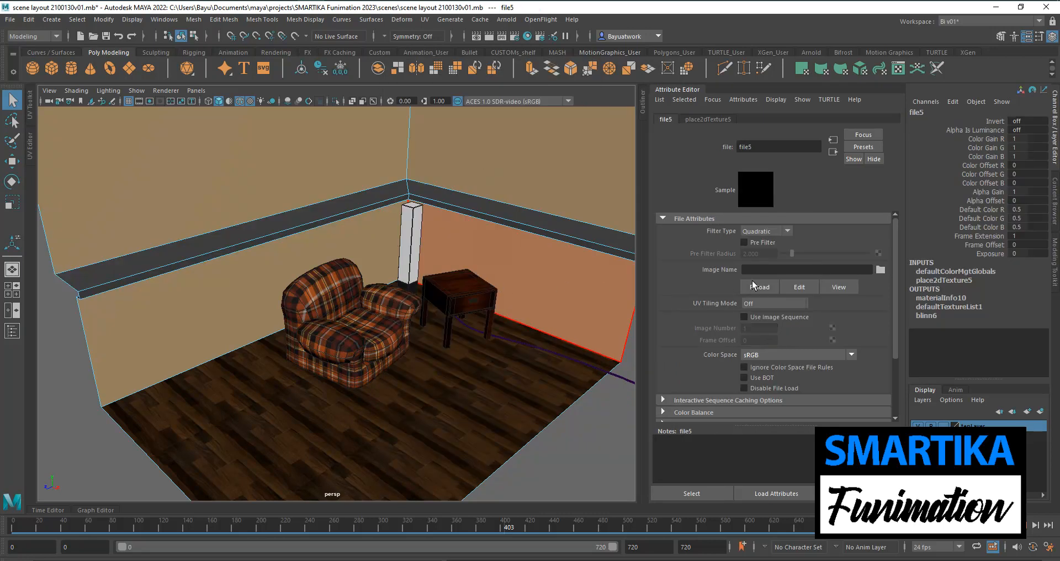
left_click(881, 271)
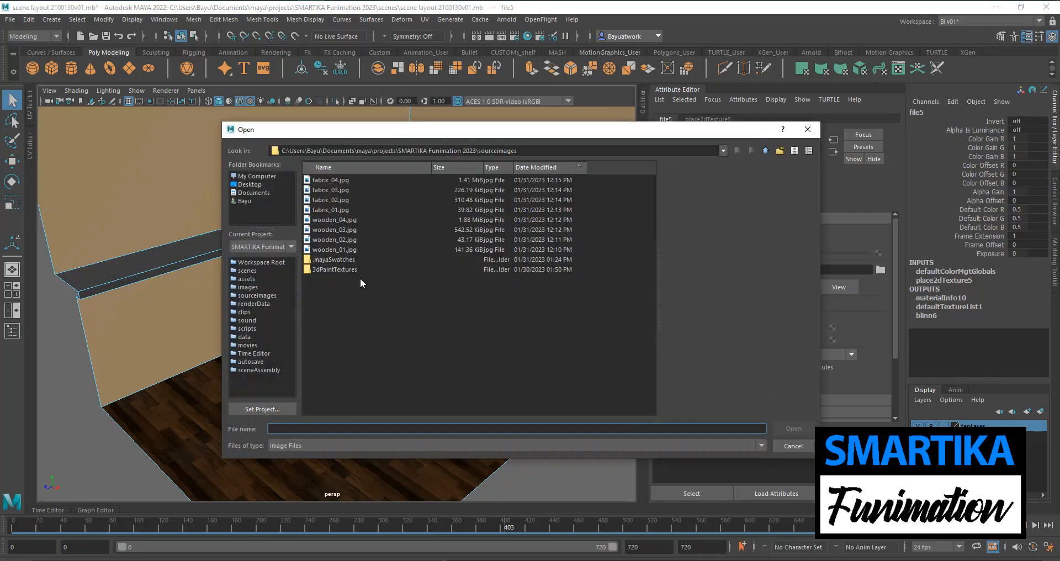
left_click(330, 220)
left_click(329, 230)
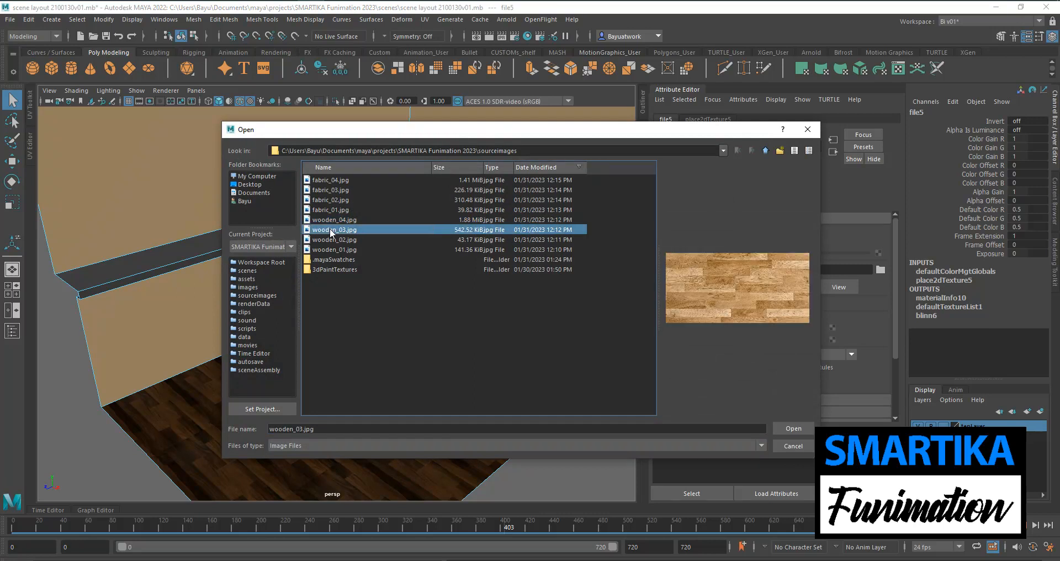
left_click(330, 240)
left_click(328, 251)
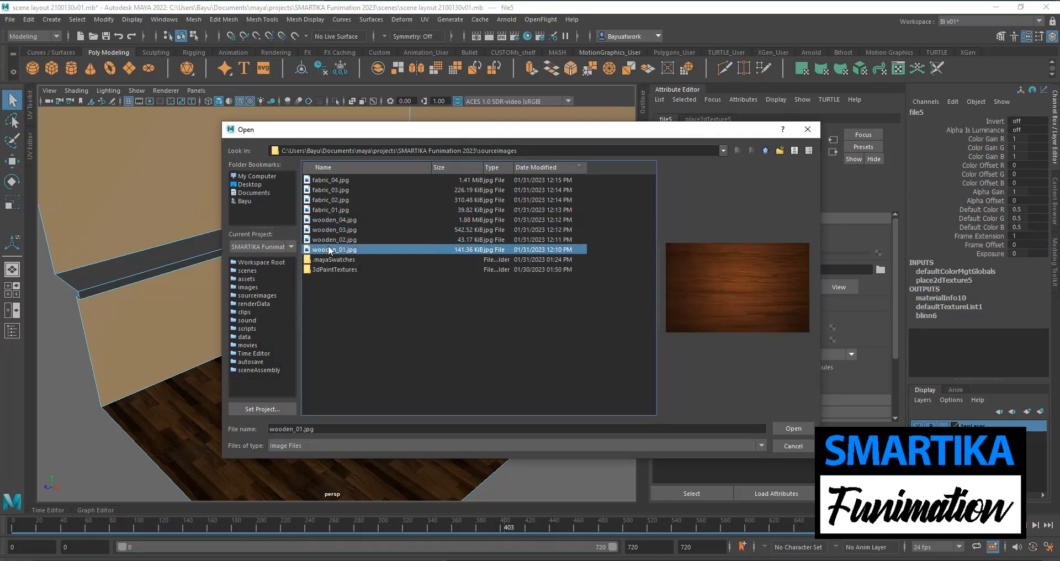
left_click(337, 241)
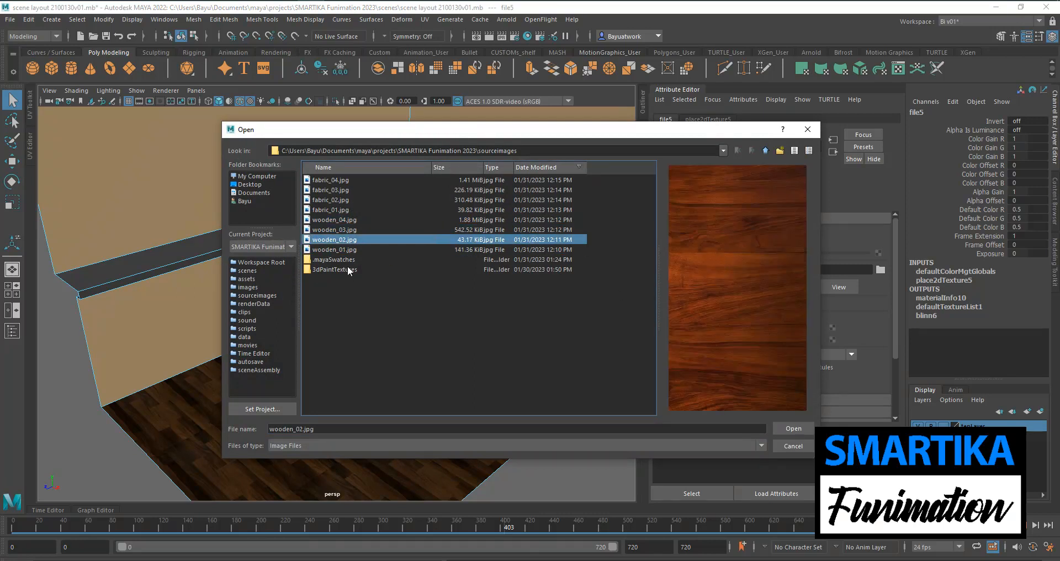
left_click(334, 252)
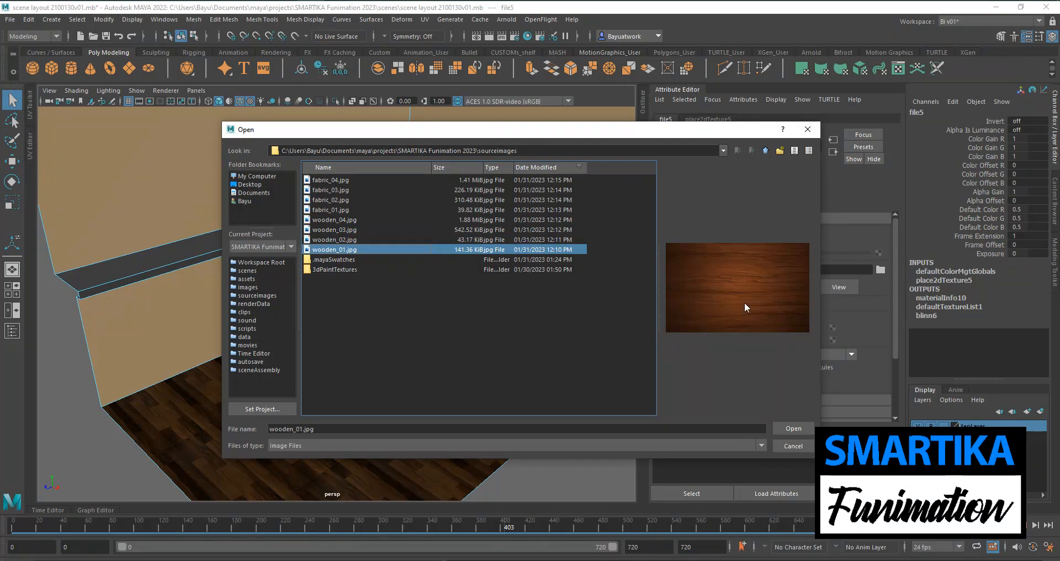
left_click(790, 429)
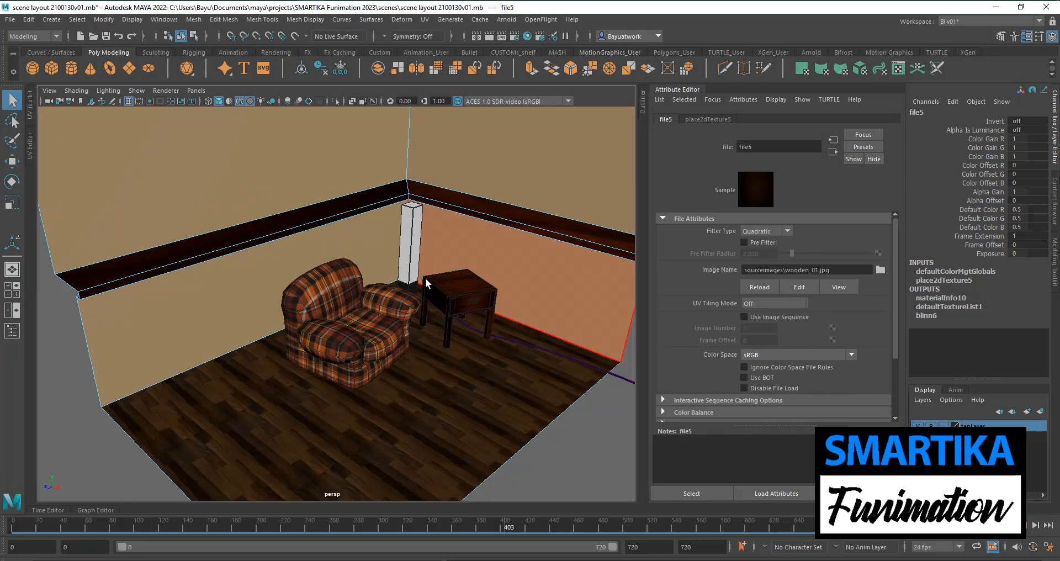
Select the trim faces along the wall behind the armchair and apply planar UV mapping from the Y axis, fitted to the bounding box.
left_click_drag(430, 298, 464, 367, "alt")
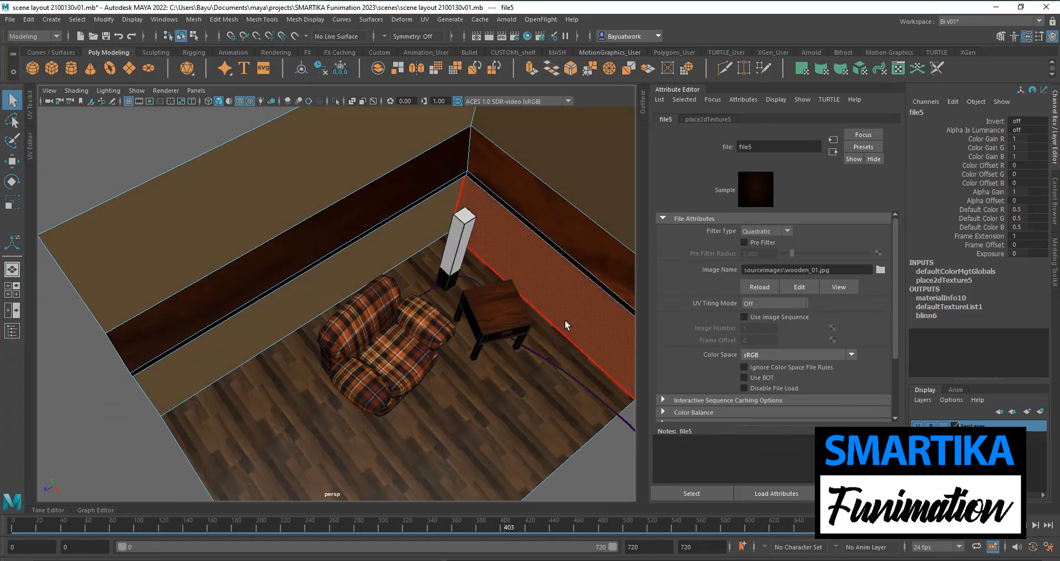
left_click(326, 249)
left_click_drag(351, 324, 343, 304, "alt")
left_click(331, 279)
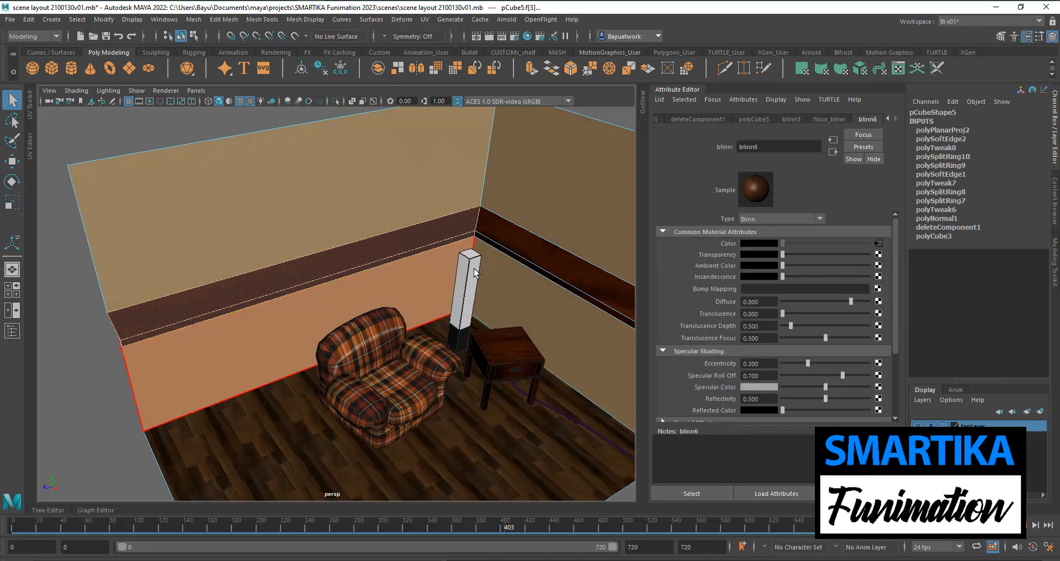
left_click(425, 20)
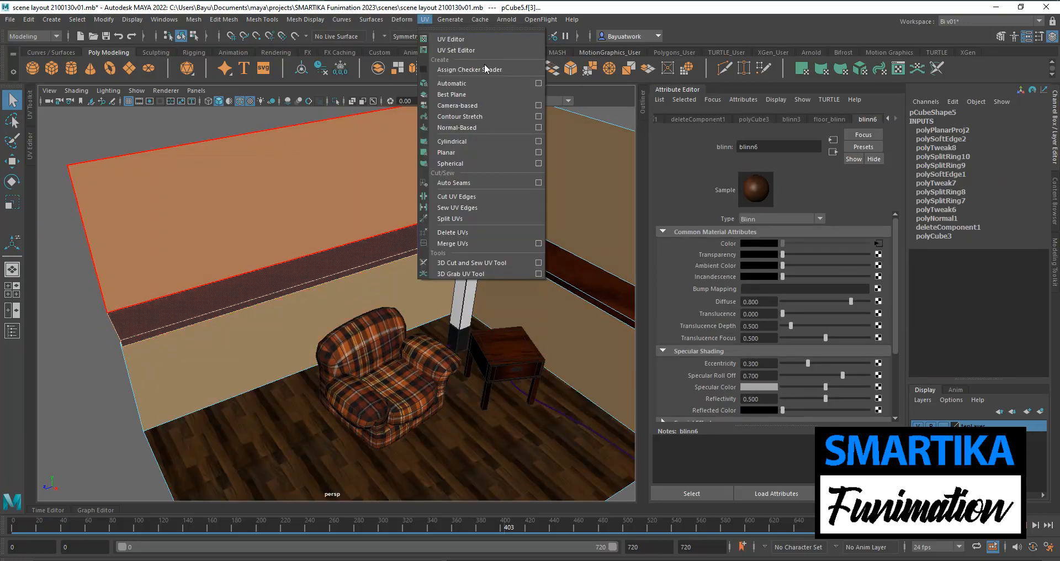
left_click(538, 153)
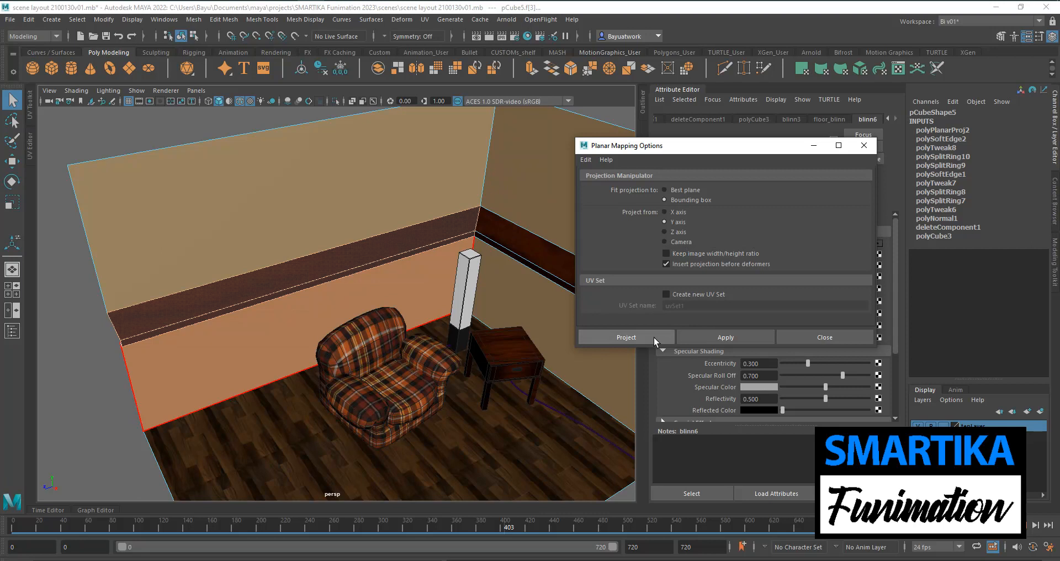
left_click(627, 340)
Set the Y rotation of the armchair-side trim's planar projection to 90 degrees.
left_click_drag(399, 346, 368, 394, "alt")
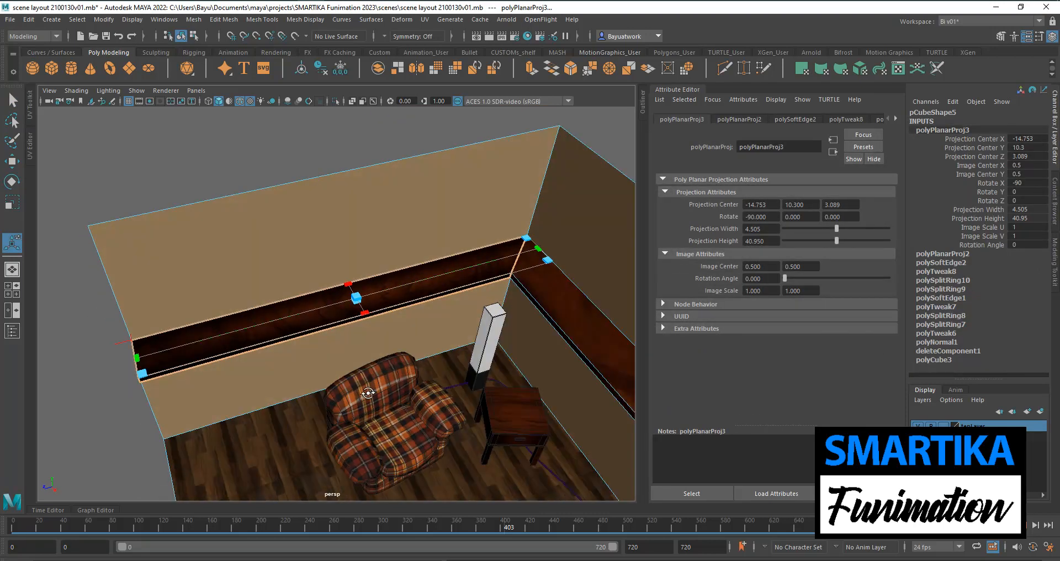
scroll(367, 381, "up", 5)
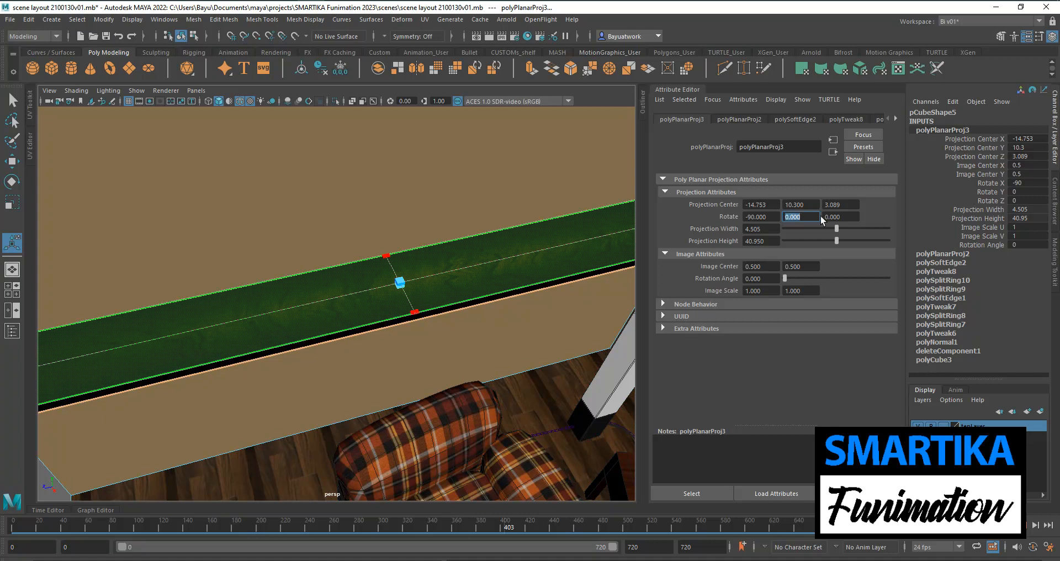
key("Return")
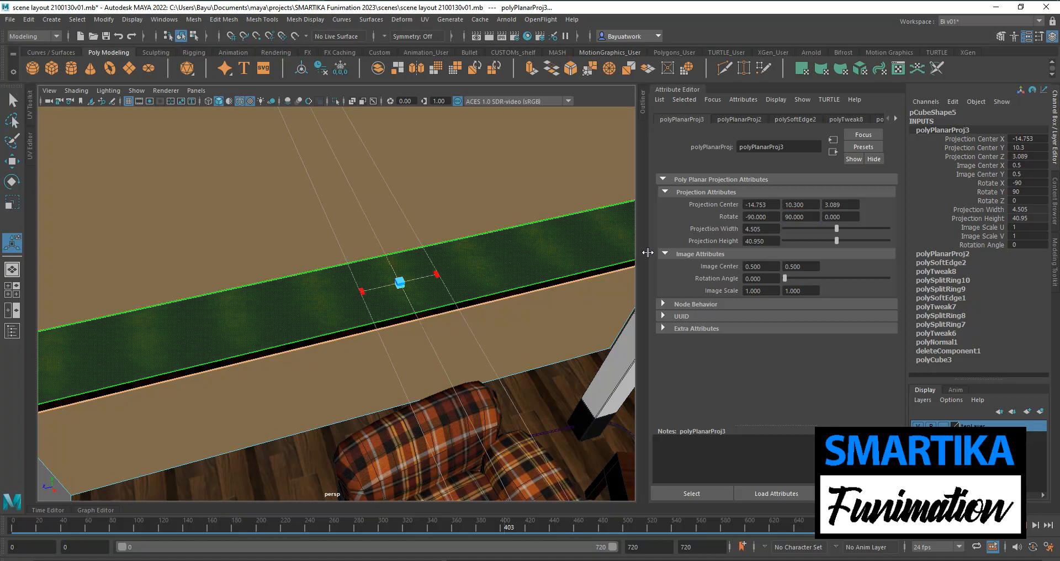
scroll(386, 333, "down", 3)
left_click_drag(388, 333, 381, 352, "alt")
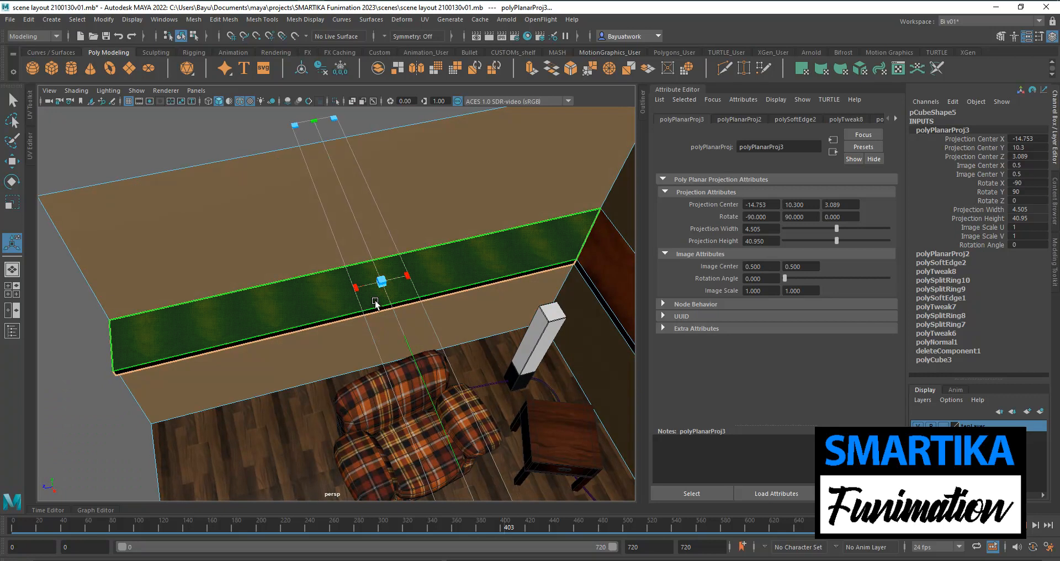
Scale the armchair-side trim's planar projection to about 22.84 wide and 34.35 high.
left_click_drag(363, 294, 239, 315)
left_click_drag(337, 392, 390, 387, "alt")
left_click_drag(561, 331, 525, 324)
left_click_drag(442, 348, 360, 301, "alt")
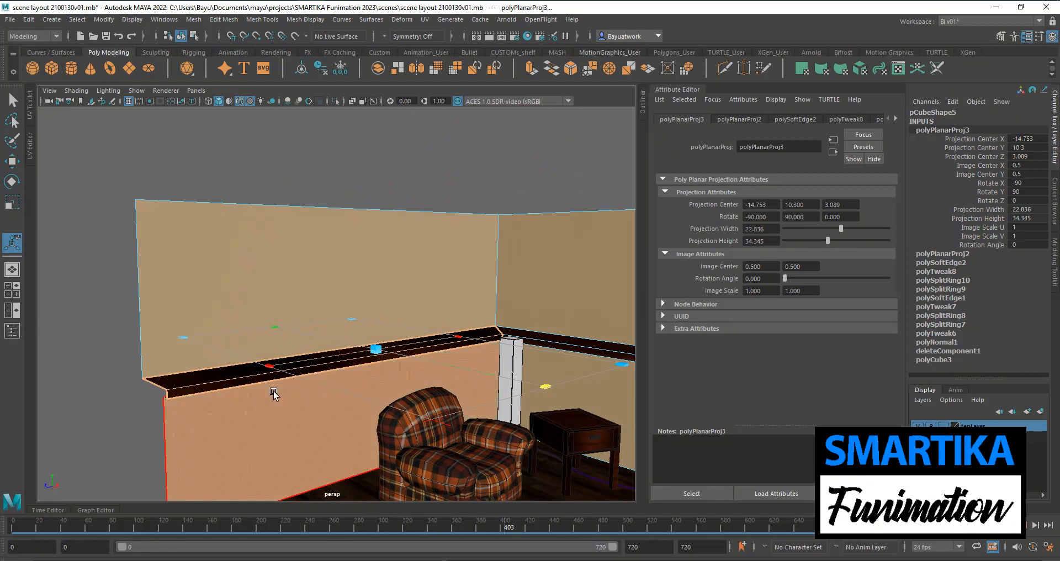
scroll(277, 404, "up", 4)
mouse_move(306, 421)
left_mouse_down("alt")
mouse_move(433, 379)
mouse_move(492, 453)
left_mouse_up("alt")
scroll(487, 366, "down", 5)
left_click_drag(355, 432, 364, 423, "alt")
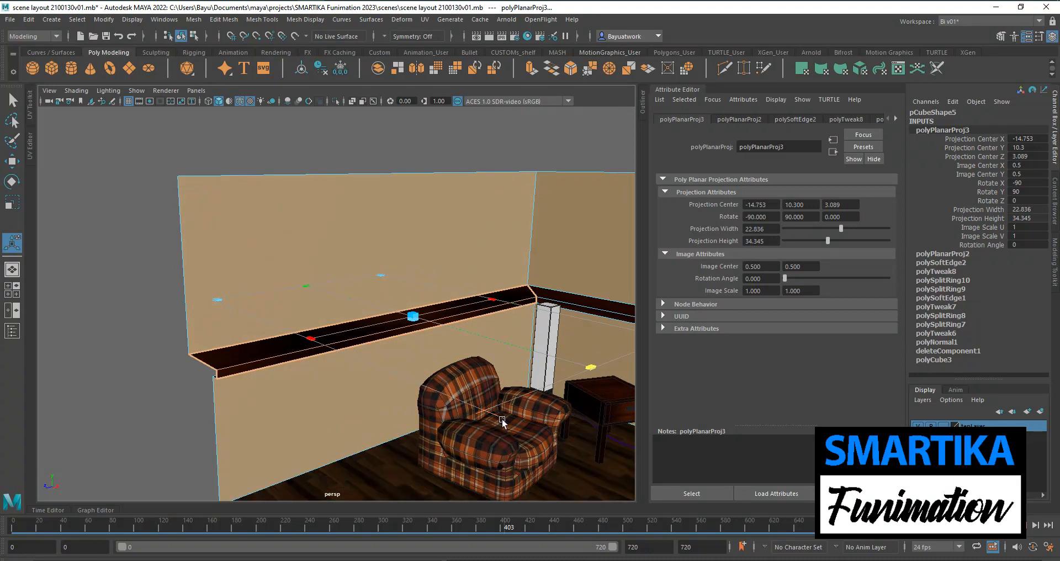
Tilt the armchair-side trim's planar projection to an X rotation of about -49.8 degrees so the wood also covers the thin front face.
key("e")
left_click_drag(452, 349, 448, 357, "alt")
left_click(458, 281)
left_click_drag(441, 288, 446, 307)
left_click_drag(409, 384, 437, 386, "alt")
scroll(227, 426, "up", 6)
left_click_drag(373, 447, 468, 337, "alt")
scroll(533, 355, "down", 6)
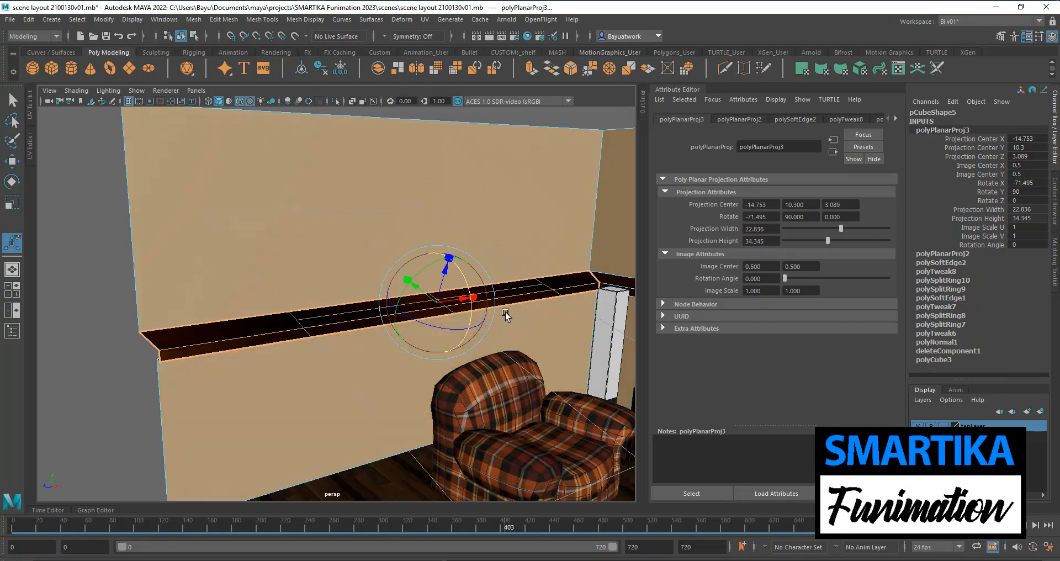
left_click_drag(473, 296, 476, 314)
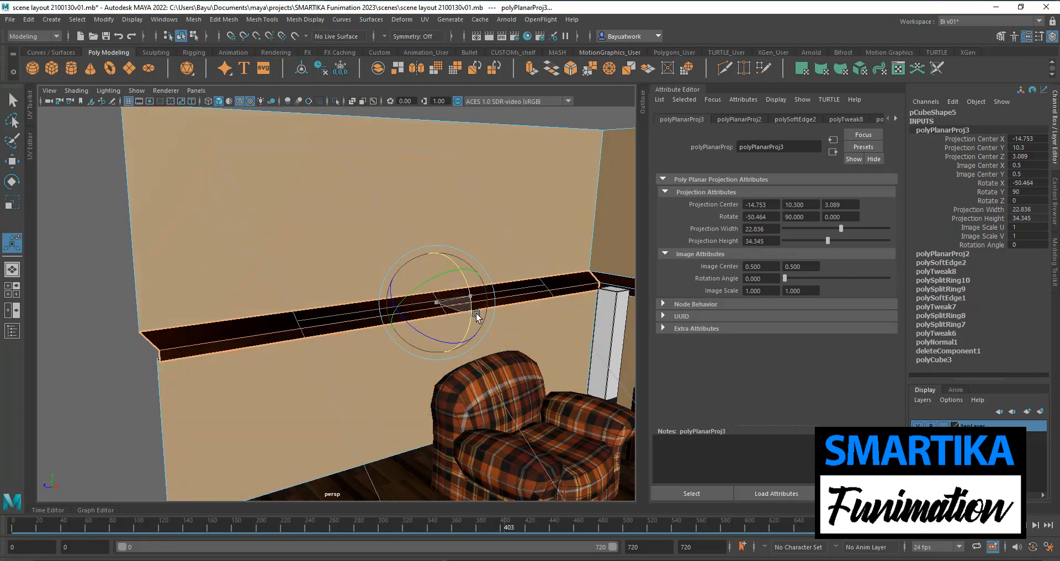
scroll(534, 347, "down", 5)
scroll(535, 347, "down", 6)
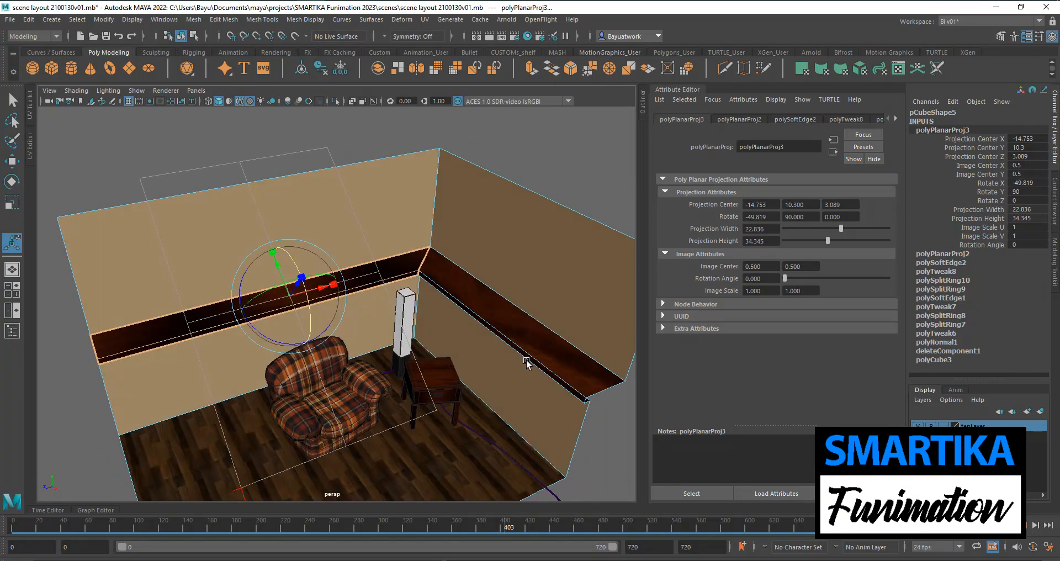
Select both trim faces on the wall behind the side table and apply planar UV mapping from the Y axis, fitted to the bounding box.
left_click(526, 350)
left_click(525, 354, "shift")
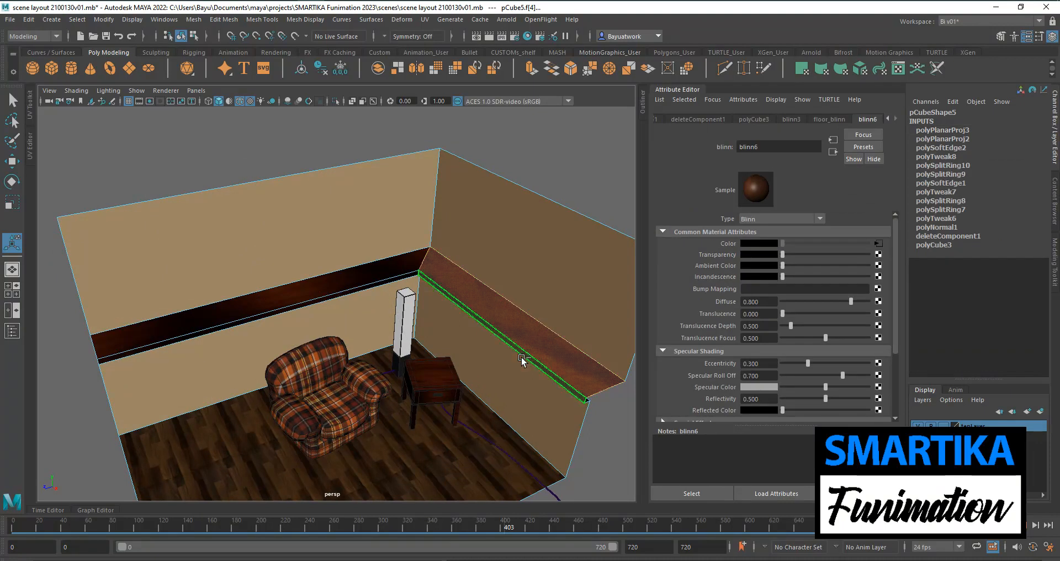
left_click(425, 21)
left_click(538, 152)
left_click(645, 336)
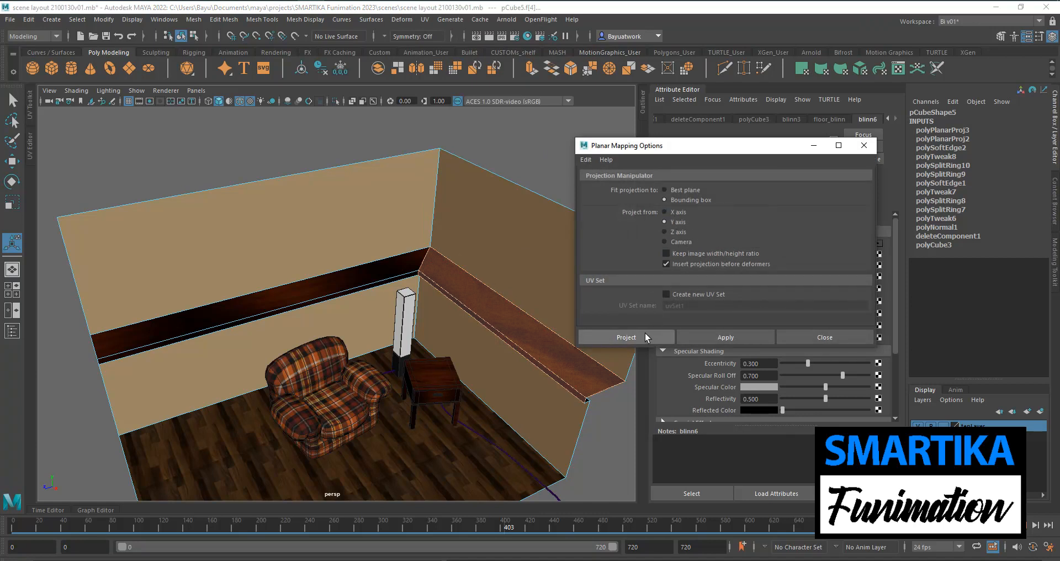
Stretch the table-side trim's planar projection to a height of about 57.64.
left_click_drag(398, 369, 410, 406, "alt")
right_click_drag(410, 404, 555, 284, "alt")
middle_click_drag(555, 284, 374, 260, "alt")
left_click_drag(418, 259, 192, 347)
scroll(285, 262, "down", 3)
middle_click_drag(285, 261, 319, 286, "alt")
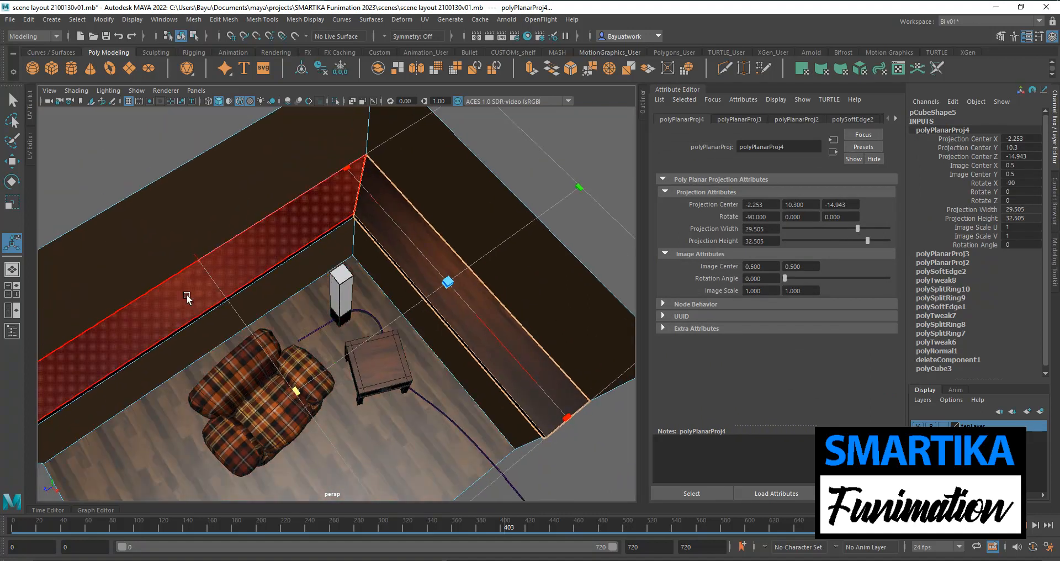
left_click_drag(292, 395, 148, 468)
left_click_drag(371, 352, 442, 356, "alt")
left_click_drag(480, 308, 470, 380, "alt")
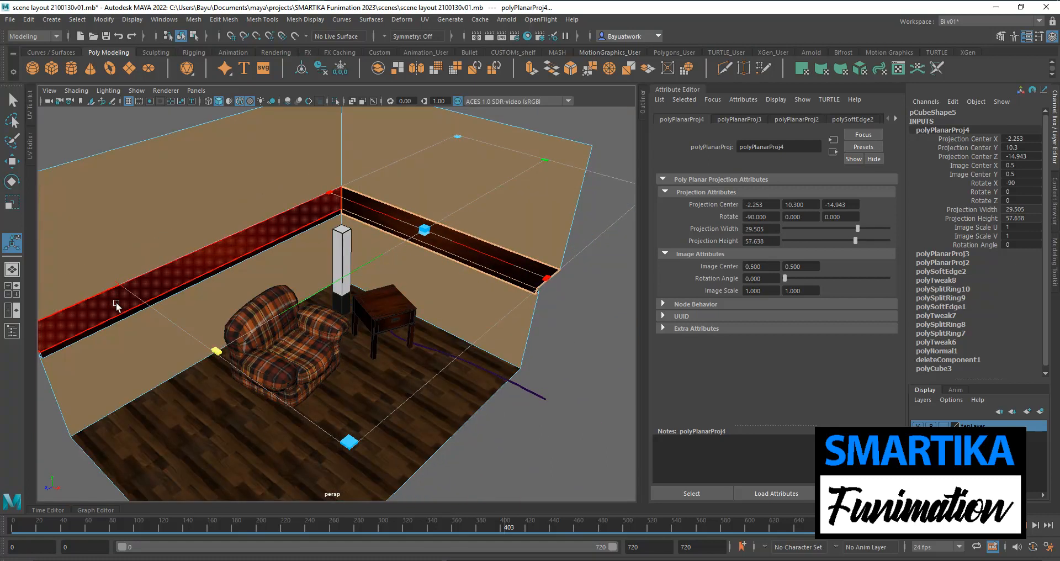
Tilt the table-side trim's planar projection to an X rotation of about -42.1 degrees.
left_click_drag(158, 324, 161, 352, "alt")
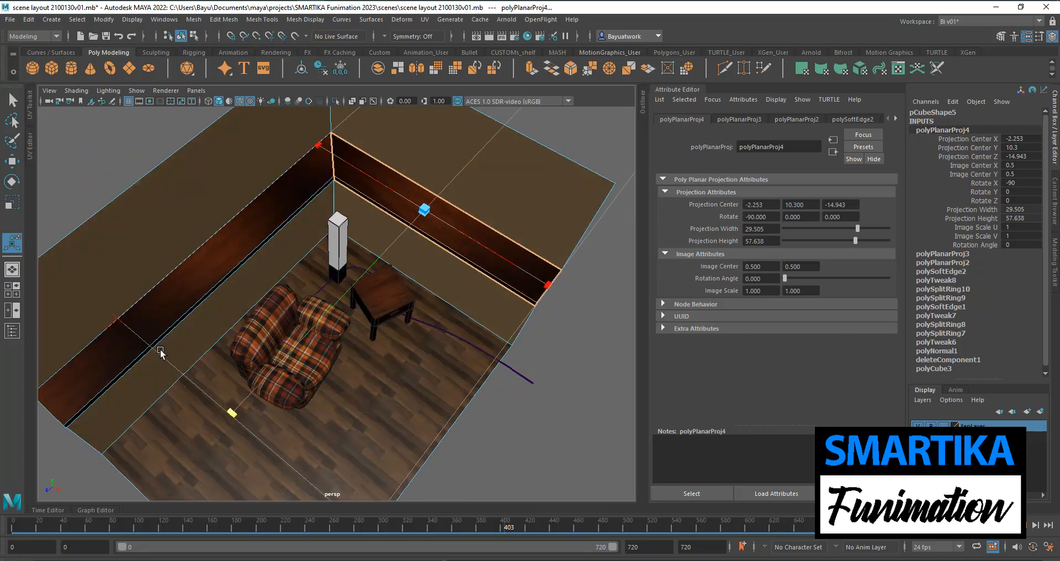
left_click(113, 316)
left_click_drag(417, 294, 411, 276, "alt")
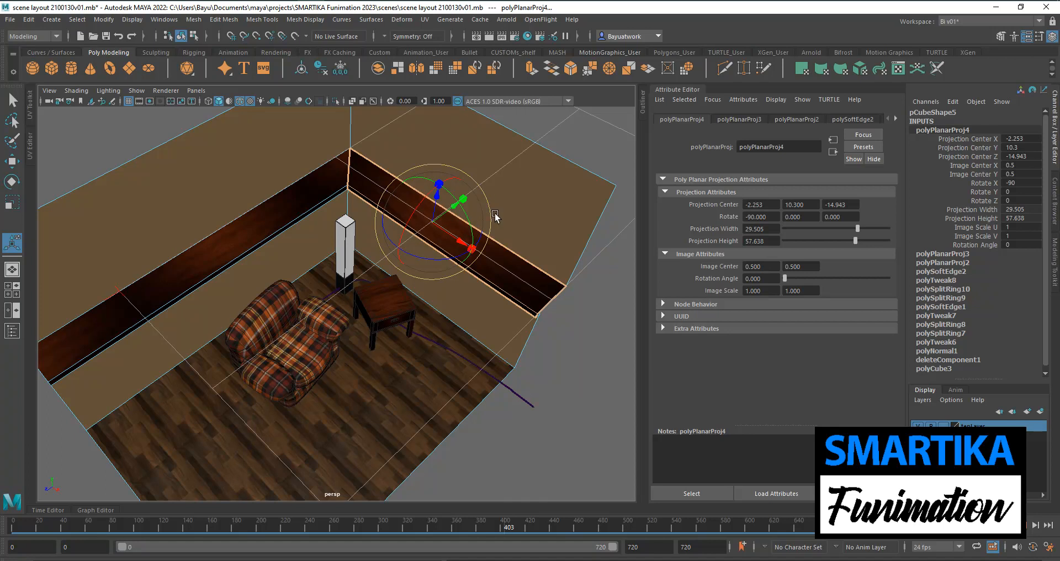
left_click_drag(411, 213, 392, 258)
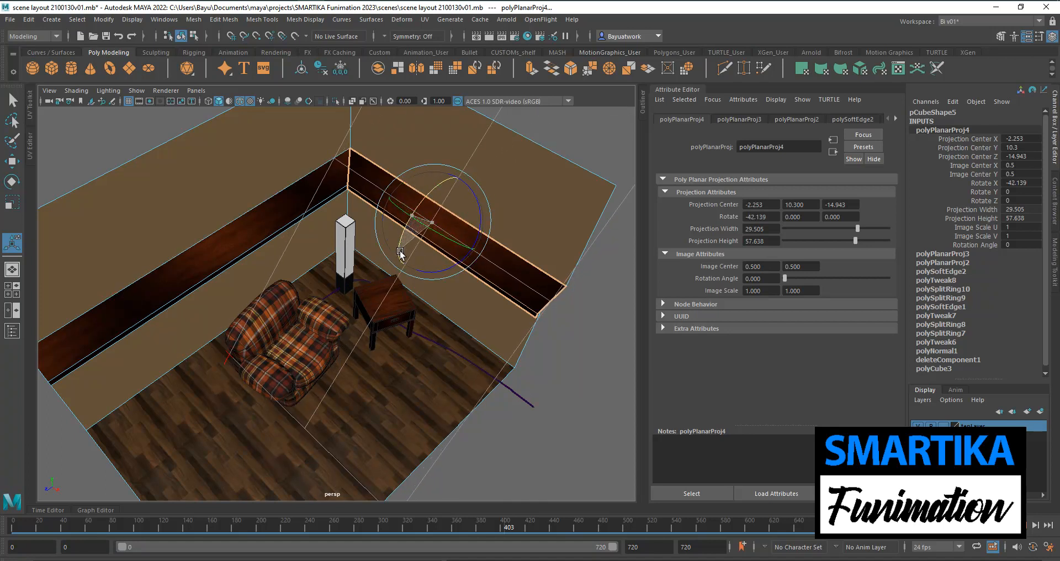
left_click_drag(493, 294, 485, 282, "alt")
right_click_drag(485, 282, 606, 167, "alt")
middle_click_drag(605, 167, 433, 338, "alt")
mouse_move(434, 338)
left_mouse_down("alt")
mouse_move(423, 357)
mouse_move(441, 327)
left_mouse_up("alt")
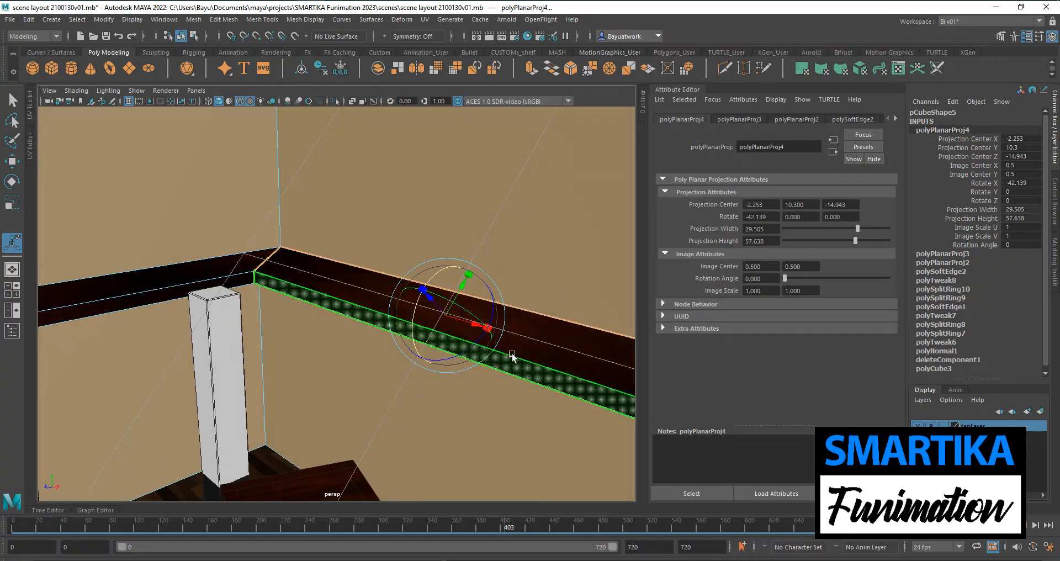
Leave the trim's face projection editing and return to Object Mode.
right_click_drag(290, 410, 298, 342, "alt")
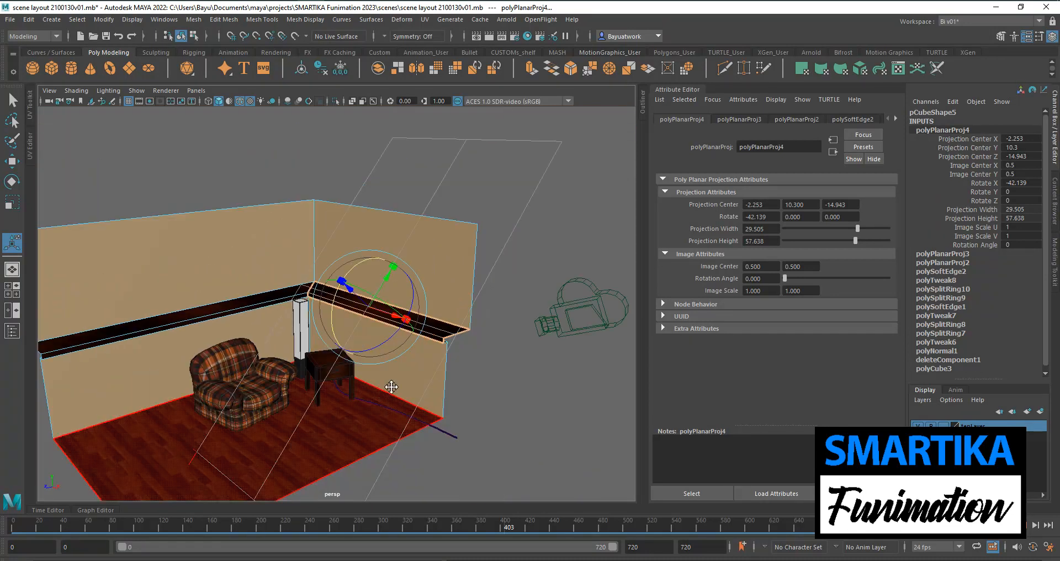
middle_click_drag(383, 394, 458, 352, "alt")
left_click_drag(458, 351, 447, 348, "alt")
middle_click_drag(478, 332, 456, 359, "alt")
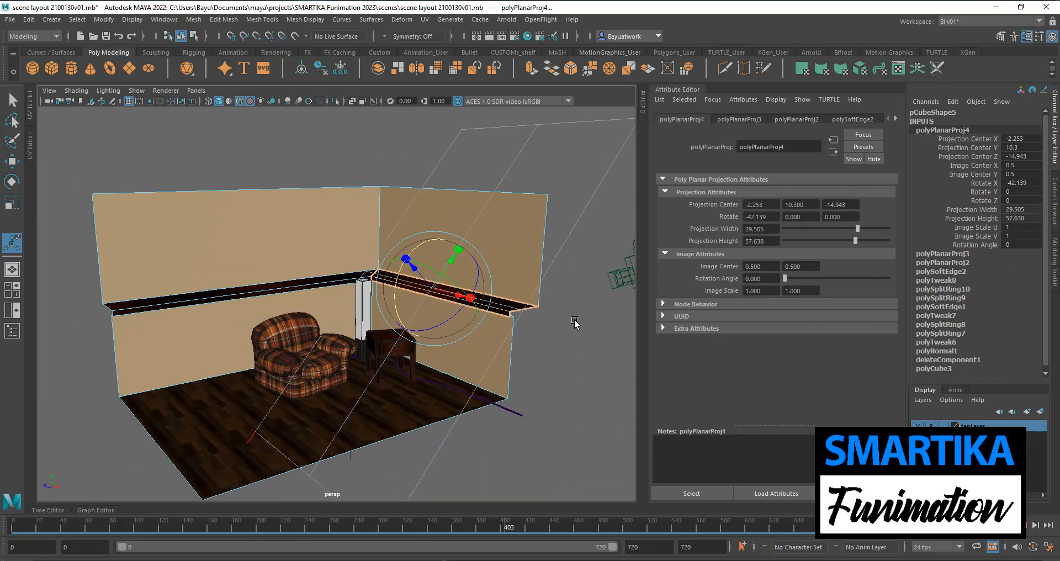
right_click(590, 294)
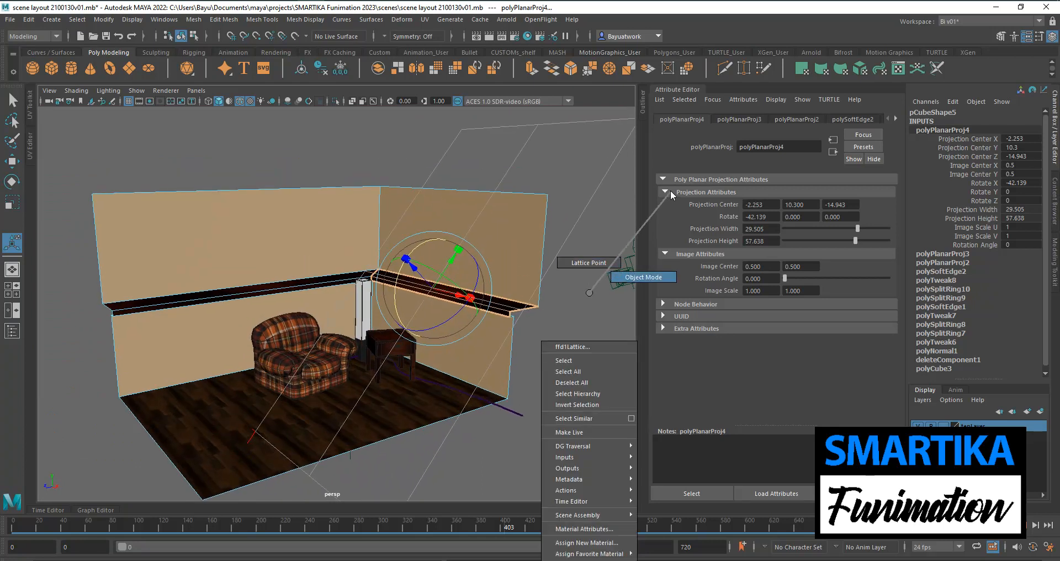
left_click(589, 263)
right_click(287, 131)
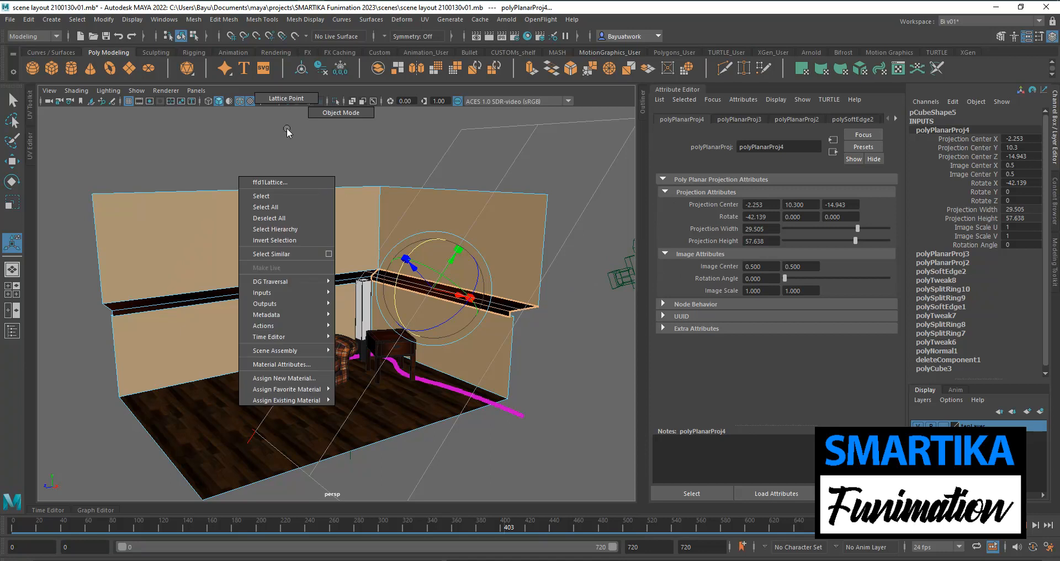
left_click(556, 362)
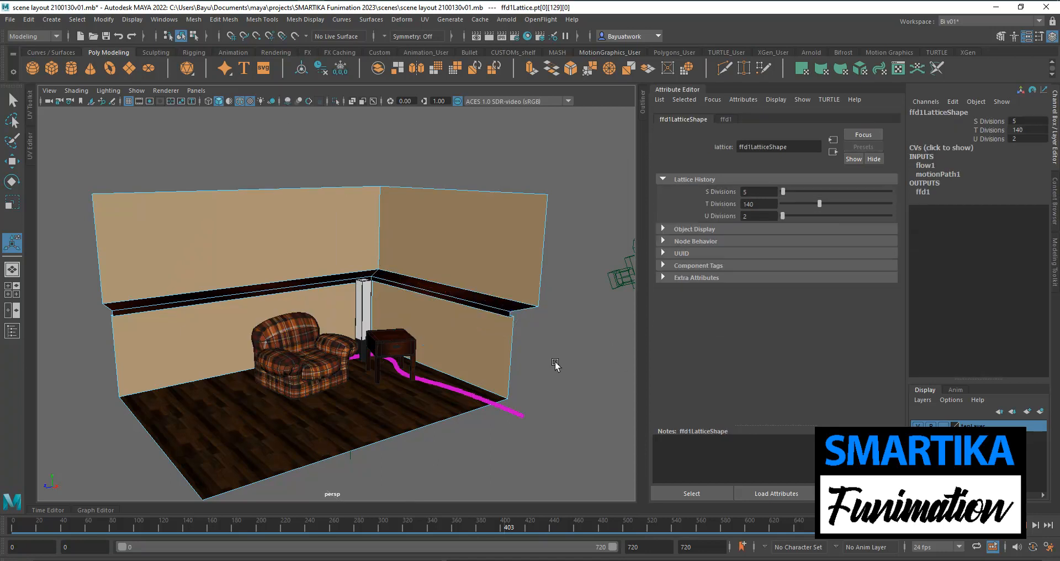
right_click(556, 266)
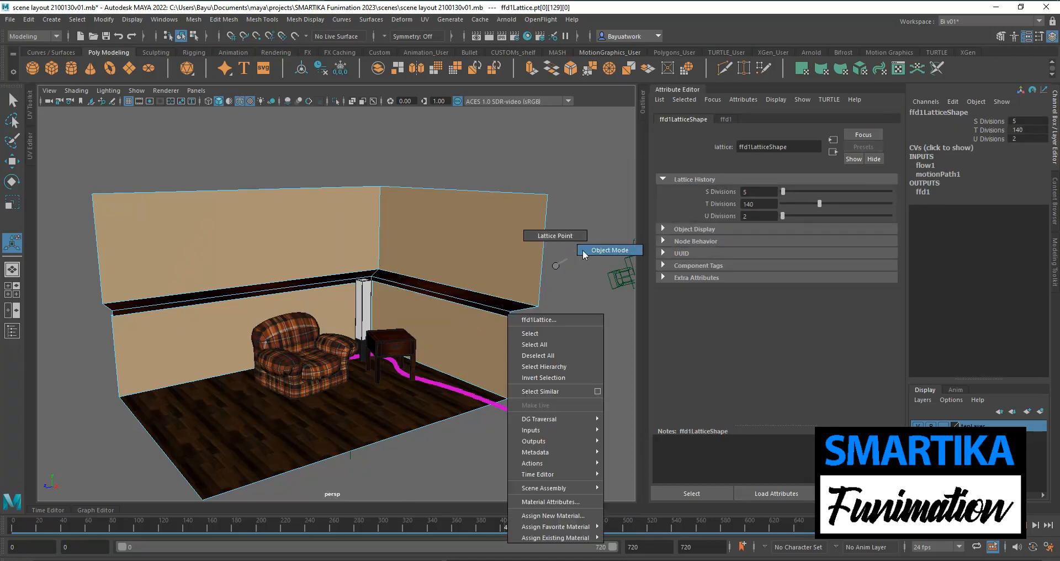
left_click(567, 259)
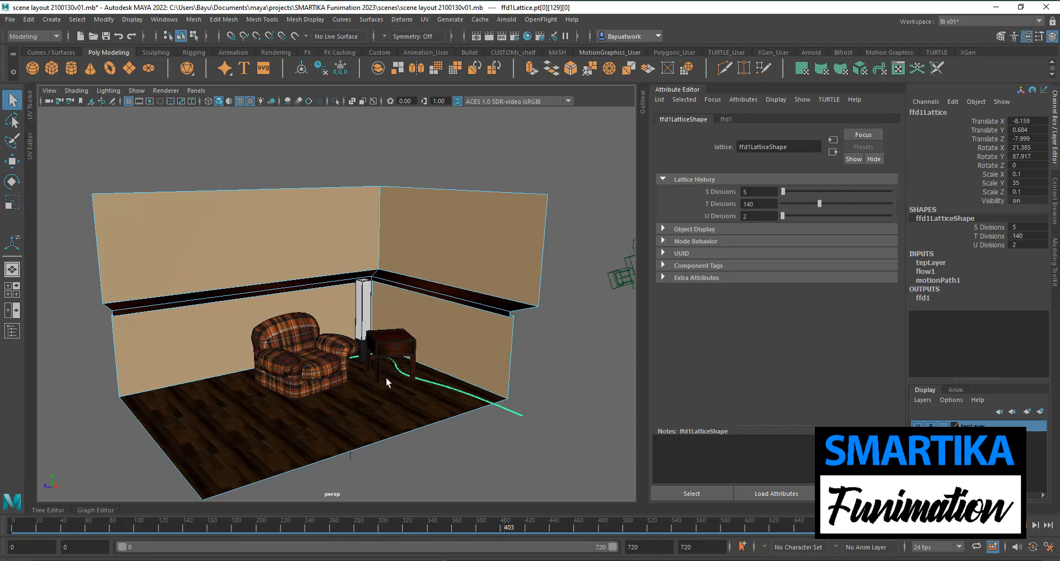
Examine the textured floor, wall trim and furniture from several distances and angles.
scroll(377, 389, "down", 5)
middle_click_drag(378, 387, 366, 370, "alt")
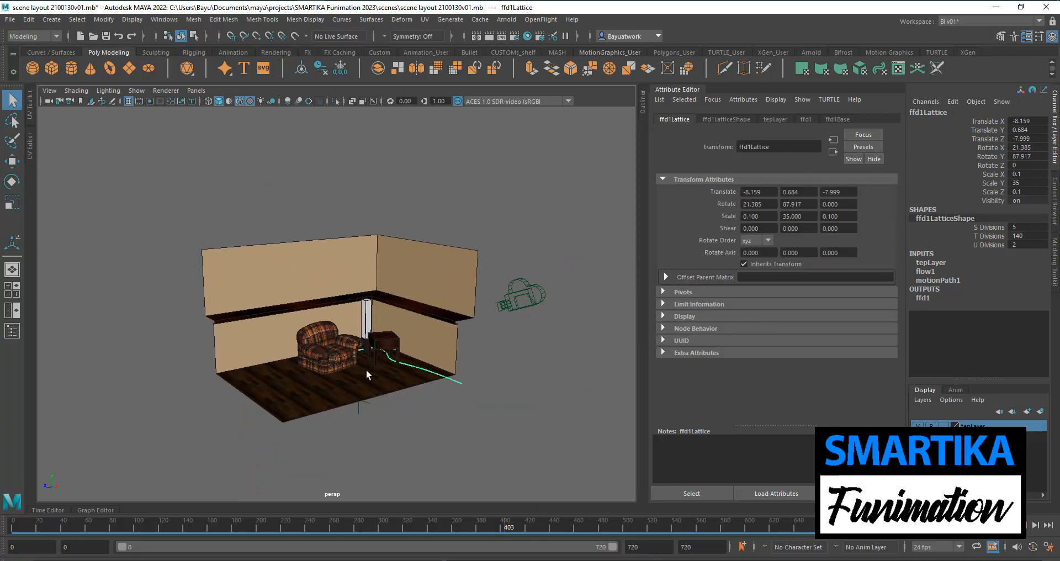
scroll(366, 370, "up", 8)
middle_click_drag(437, 393, 447, 310, "alt")
left_click_drag(442, 381, 456, 344, "alt")
middle_click_drag(486, 347, 423, 403, "alt")
scroll(425, 407, "down", 6)
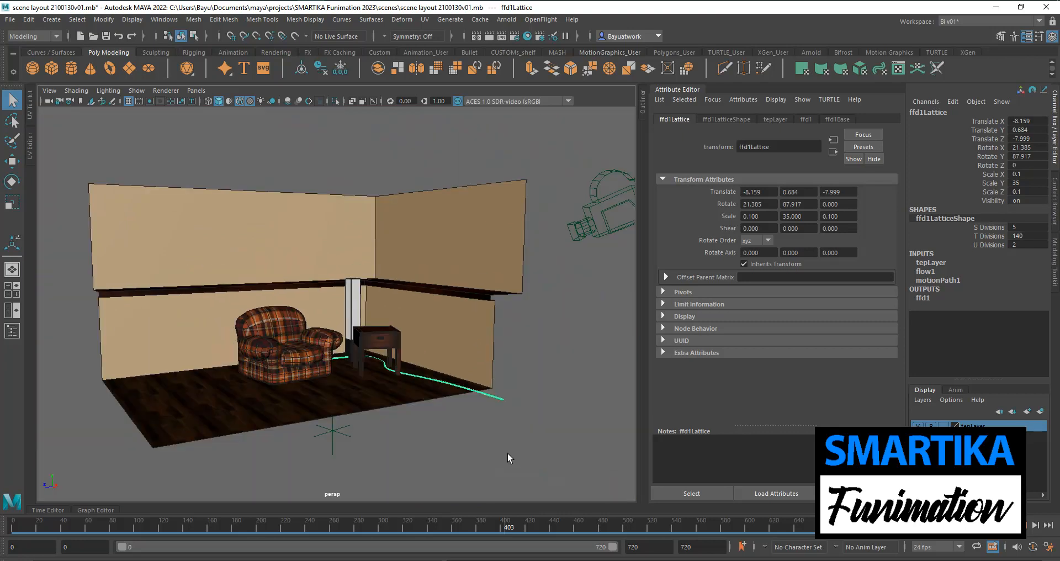
left_click(14, 120)
left_click(14, 140)
left_click(10, 159)
middle_click_drag(441, 417, 452, 424, "alt")
right_click_drag(538, 355, 575, 280)
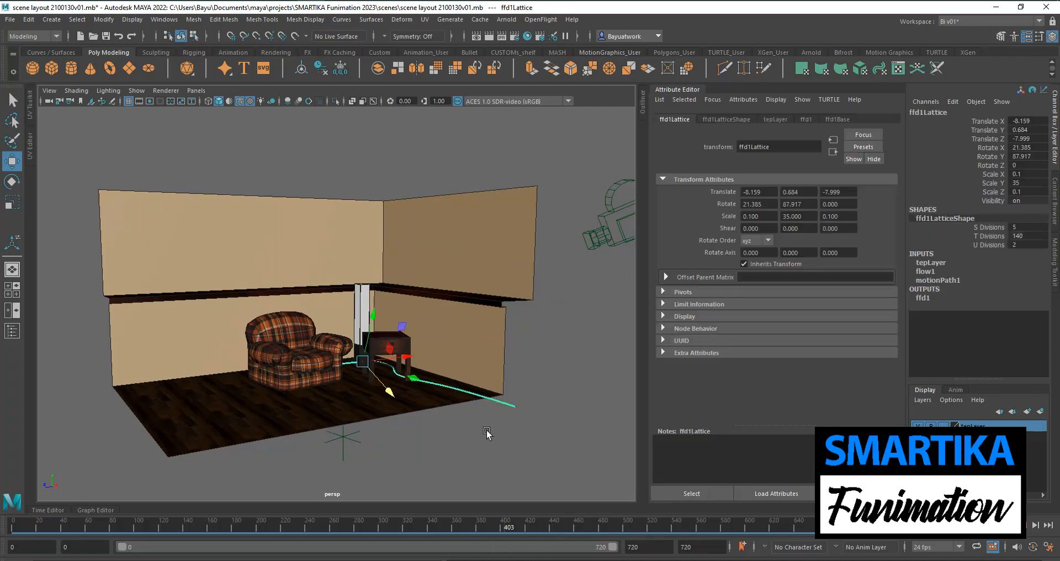
Remove the room's wall and floor mesh from tepLayer and toggle the layer's visibility as a check.
scroll(407, 403, "down", 3)
middle_click_drag(449, 396, 396, 307, "alt")
scroll(495, 414, "up", 5)
scroll(395, 307, "down", 2)
left_click_drag(448, 359, 447, 371, "alt")
left_click(507, 313)
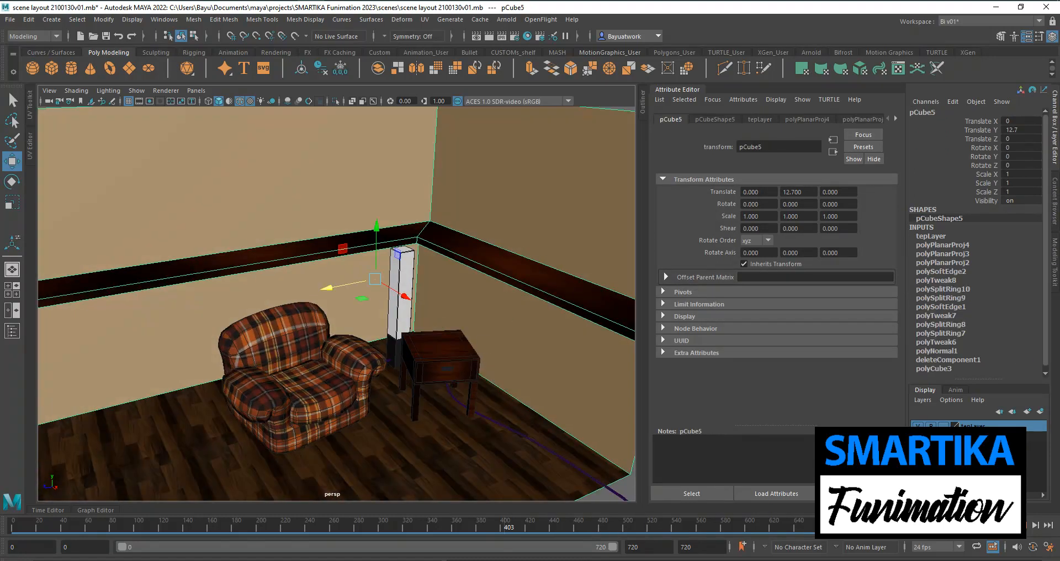
right_click(972, 425)
left_click(983, 466)
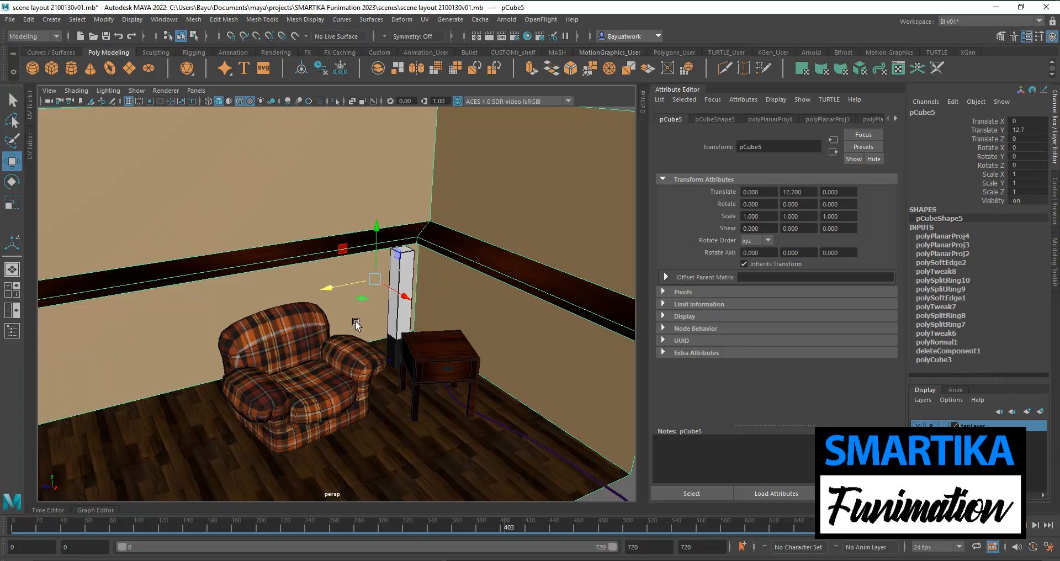
left_click(918, 426)
left_click(918, 426)
Remove the white column beside the side table and its dark lower block from tepLayer.
left_click(400, 327)
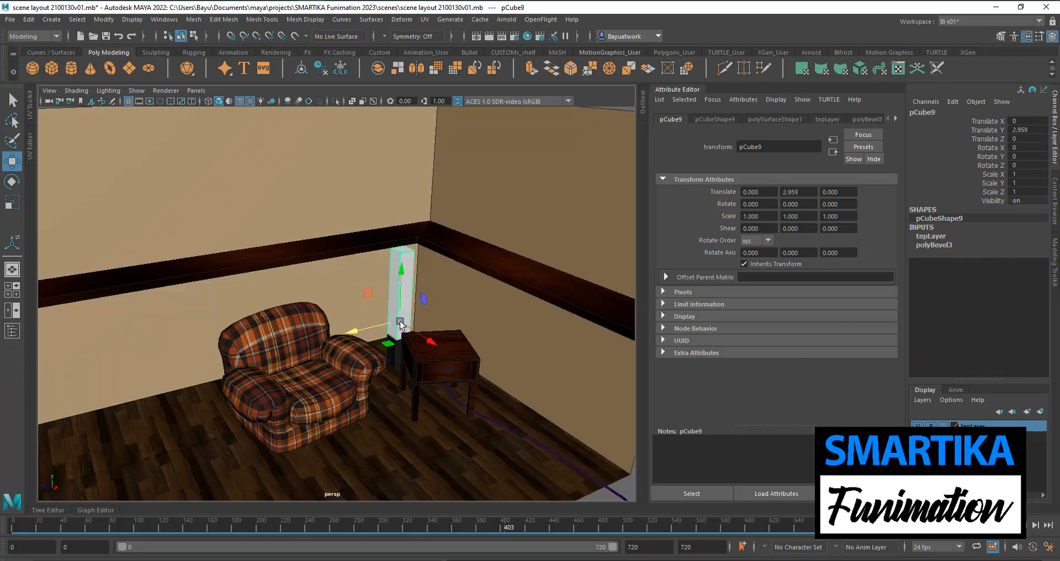
right_click(997, 424)
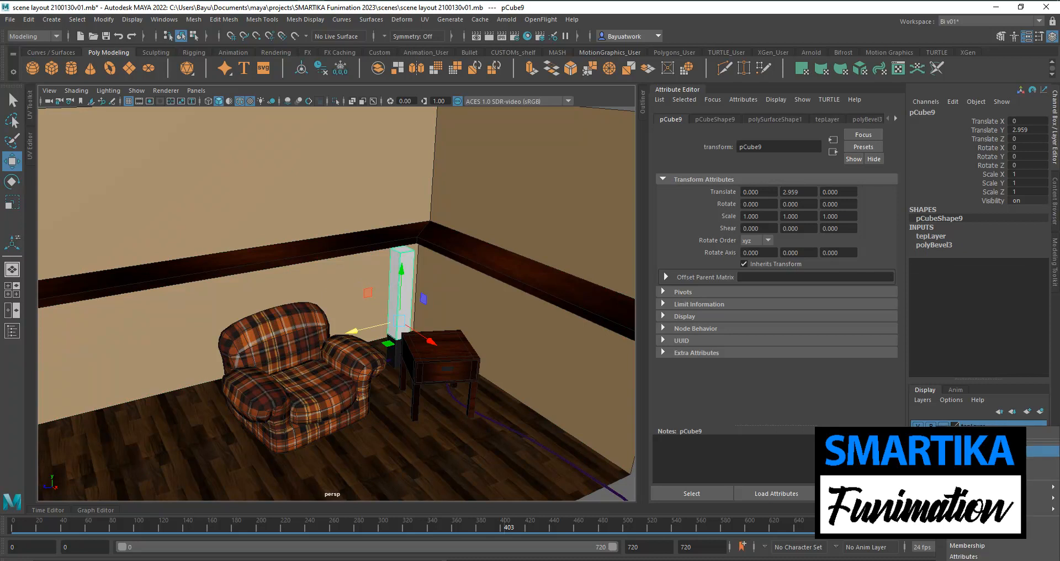
left_click(998, 463)
left_click(393, 360)
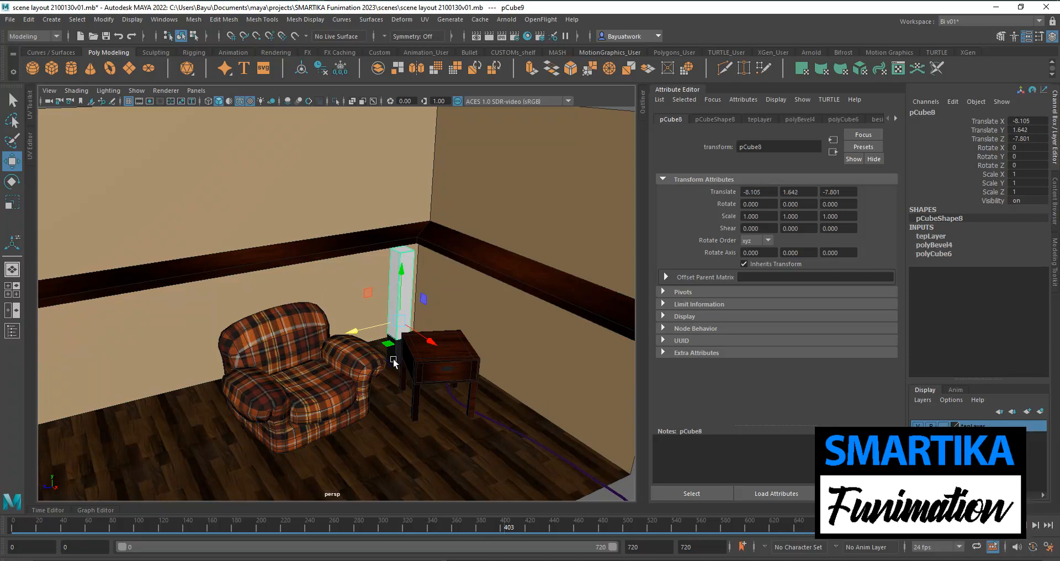
right_click(997, 424)
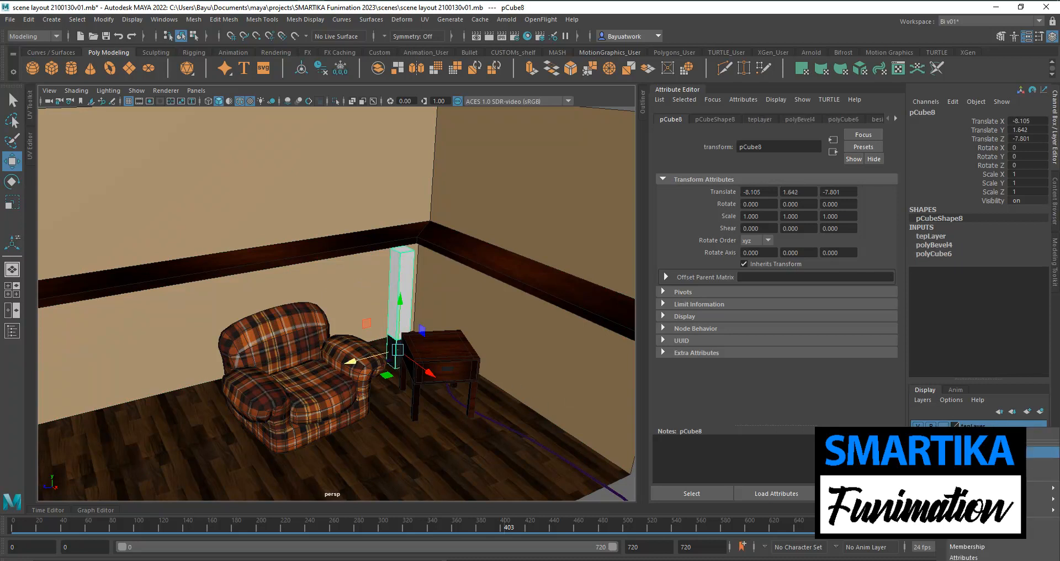
left_click(998, 463)
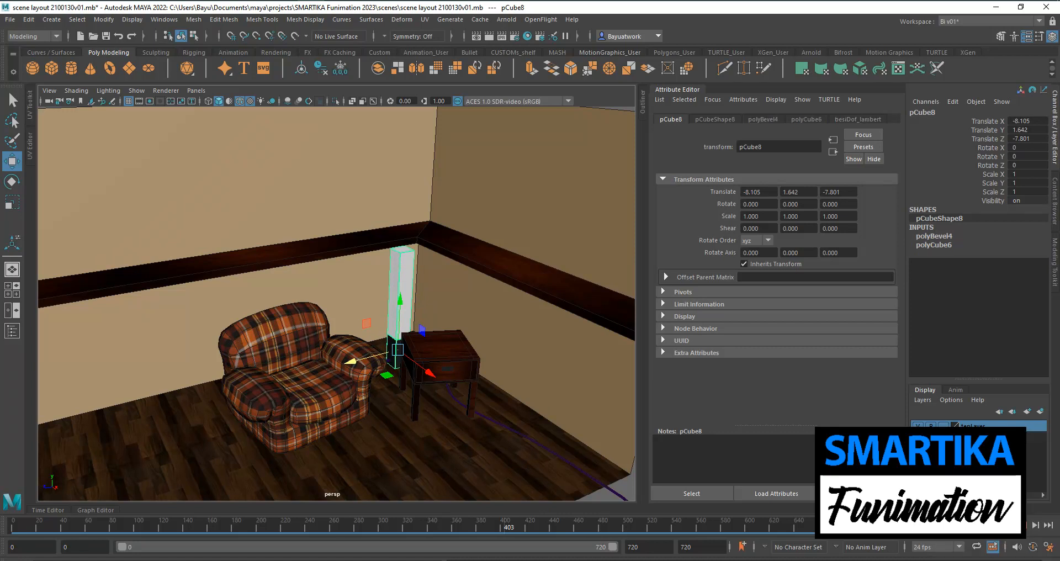
Toggle tepLayer's visibility, select the cable on the floor together with its lattice and remove them from the layer.
left_click(624, 491)
scroll(625, 491, "down", 3)
left_click(919, 425)
left_click(919, 426)
scroll(510, 438, "up", 10)
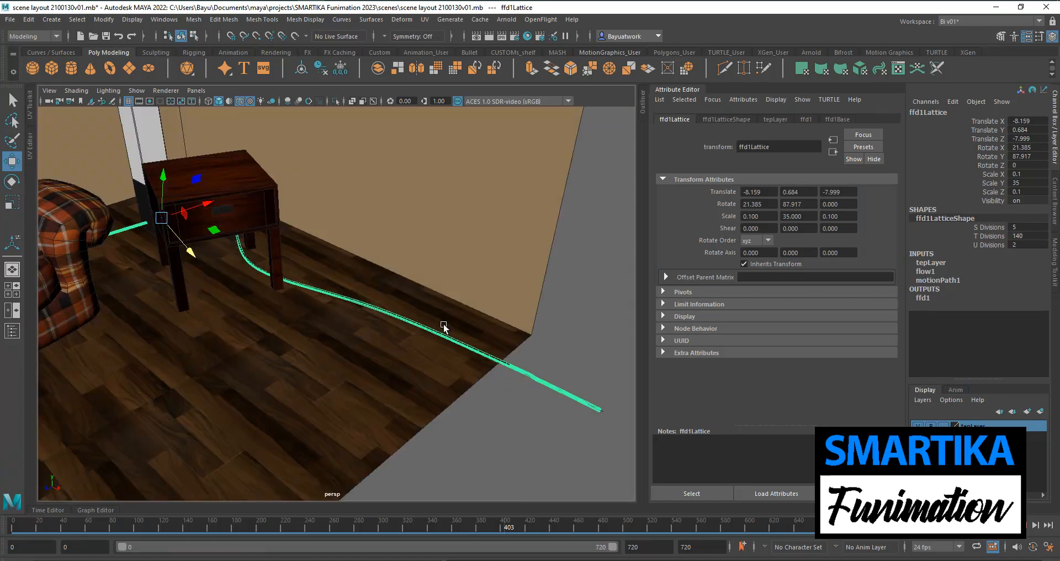
left_click_drag(567, 435, 576, 445)
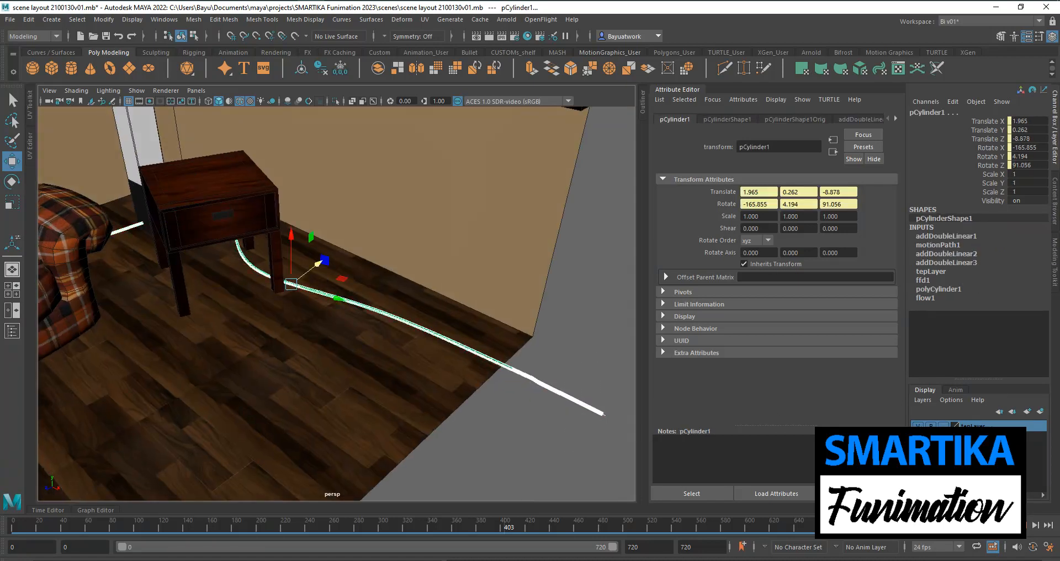
right_click(935, 427)
left_click(961, 466)
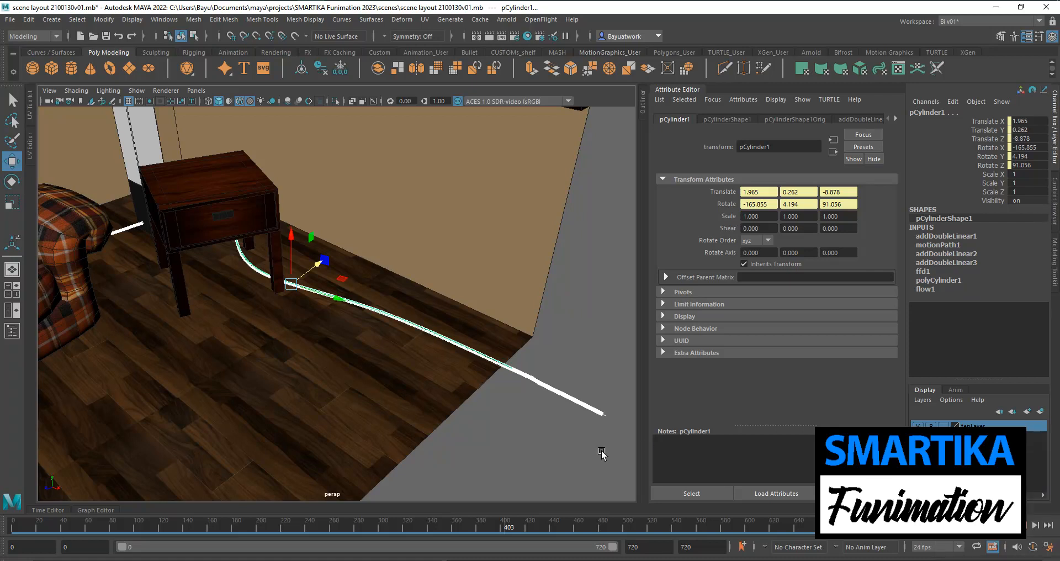
Select ffd1Lattice and ffd1Base in the Outliner and hide them so only the cable mesh shows.
left_click(543, 383)
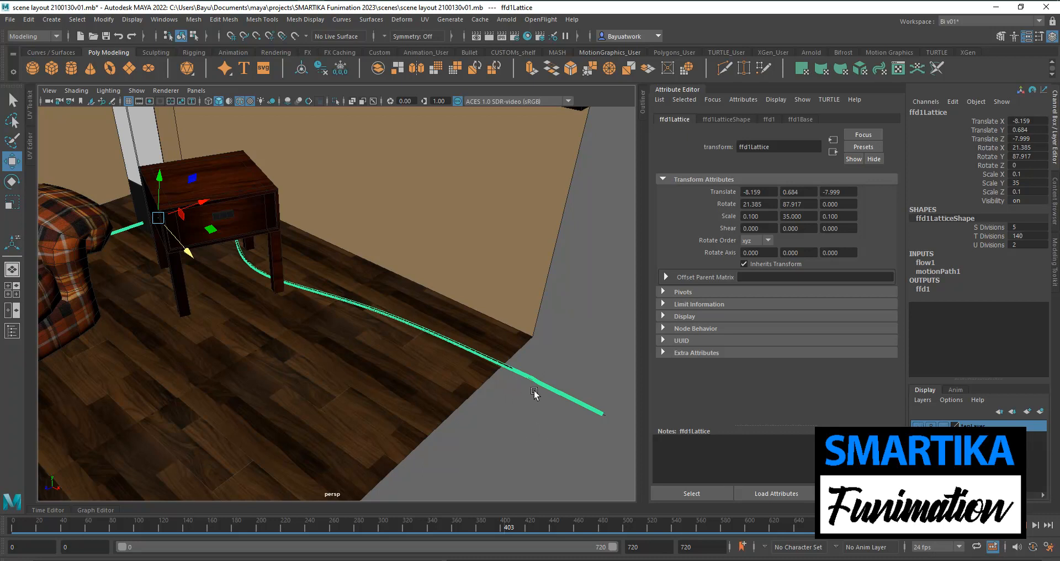
middle_click_drag(591, 430, 488, 352, "alt")
left_click_drag(488, 352, 502, 402, "alt")
right_click_drag(475, 274, 517, 263)
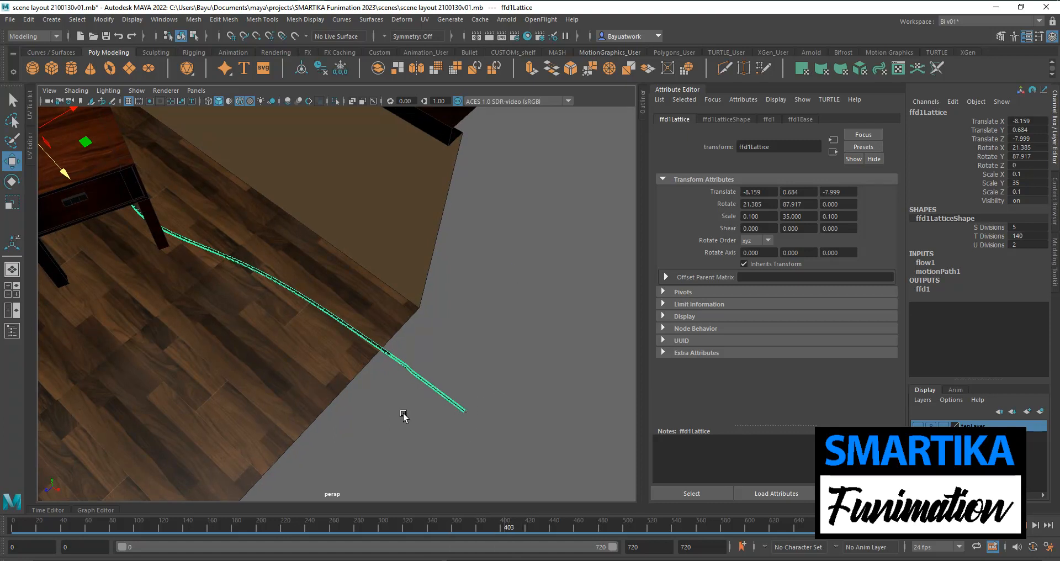
left_click(685, 90)
left_click(901, 105)
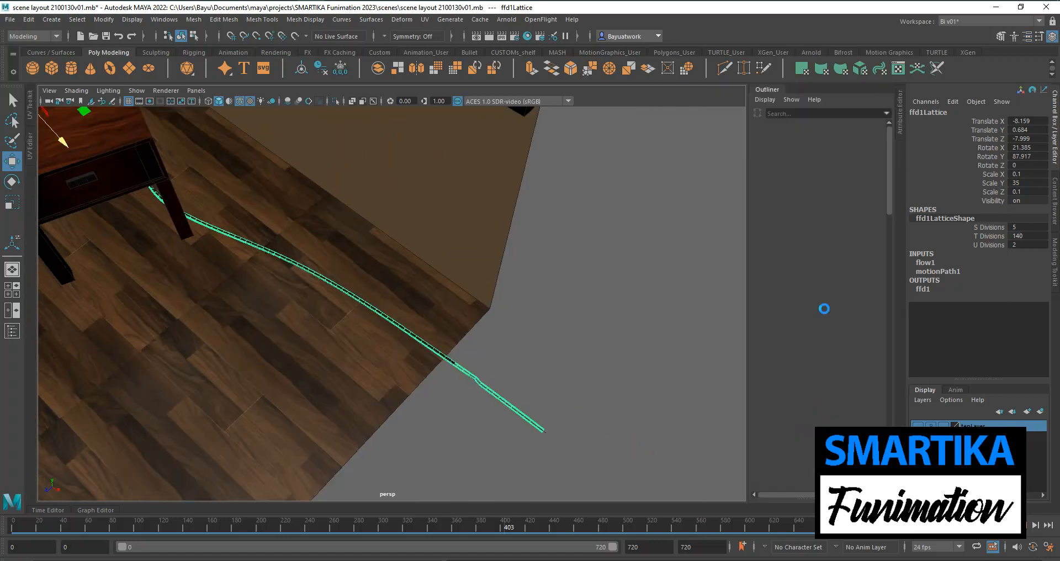
left_click(810, 335)
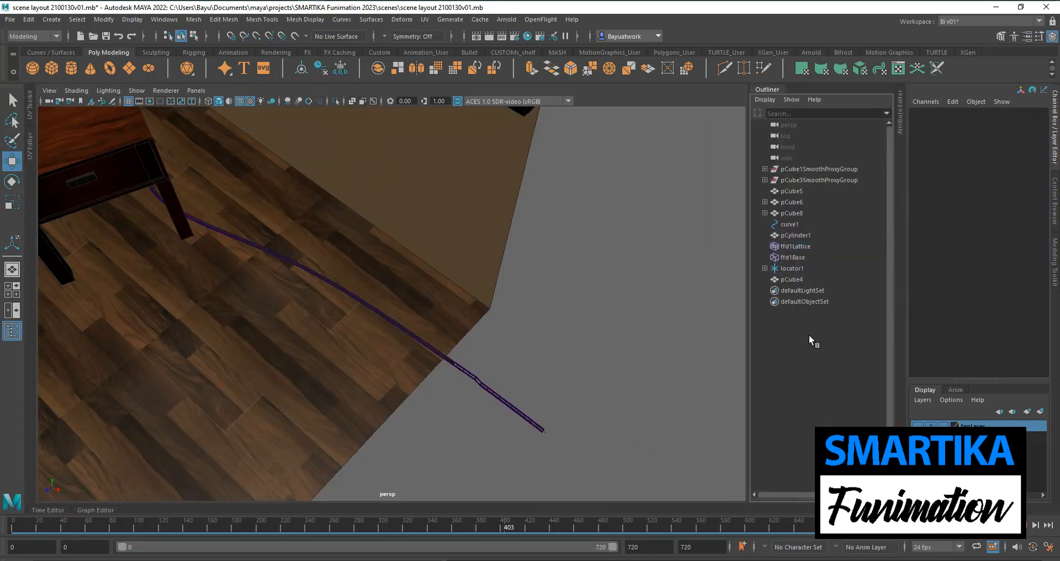
middle_click_drag(482, 369, 568, 362, "alt")
left_click(796, 246)
left_click(794, 257, "ctrl")
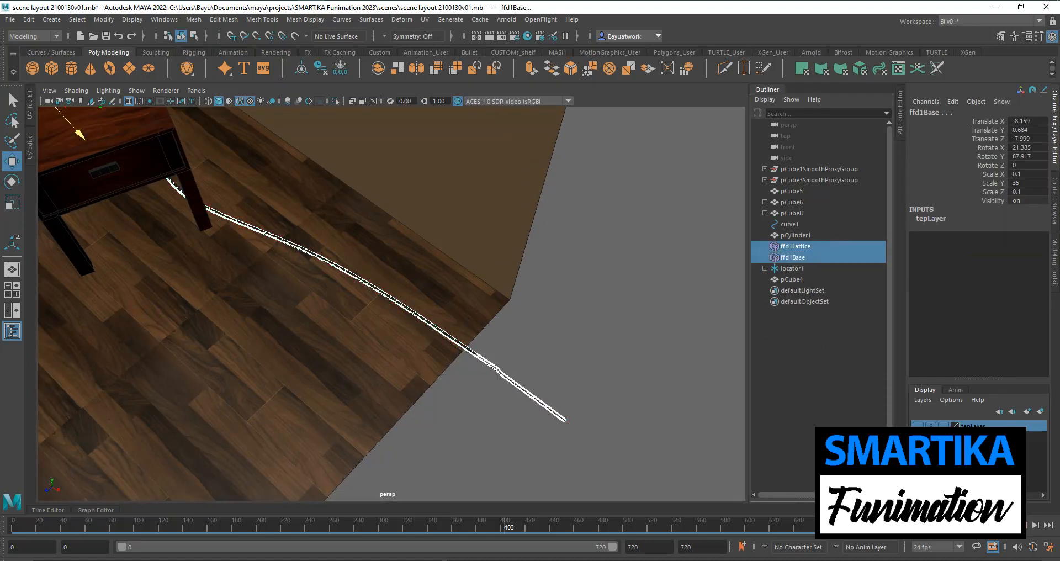
key("ctrl+h")
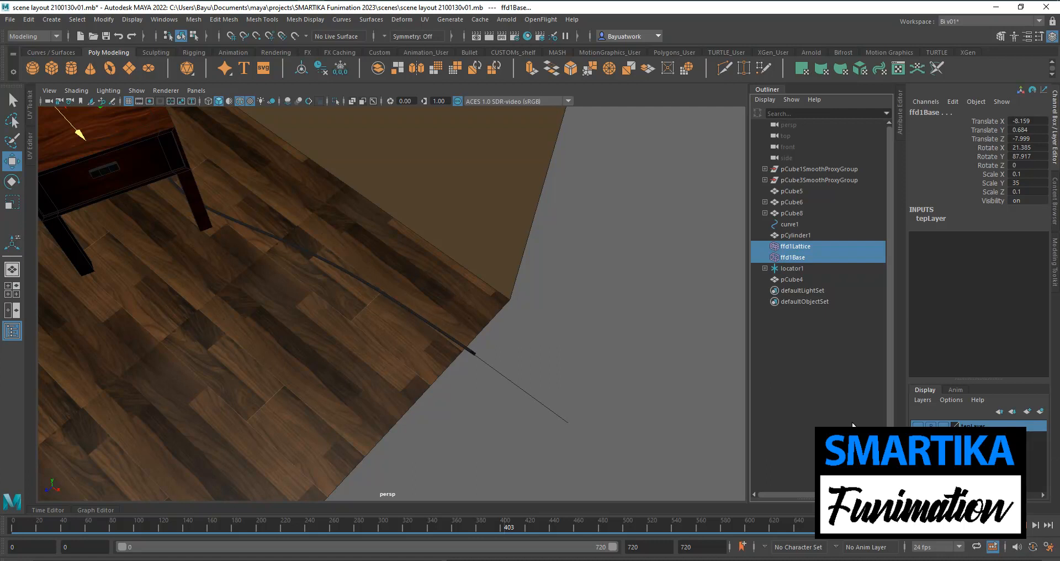
Examine the cable, side table and armchair in the textured room from different angles.
left_click(631, 393)
scroll(397, 337, "down", 4)
middle_click_drag(398, 336, 620, 381, "alt")
left_click_drag(621, 381, 446, 353, "alt")
right_click_drag(446, 353, 482, 331, "alt")
middle_click_drag(483, 331, 516, 364, "alt")
mouse_move(516, 364)
right_mouse_down("alt")
mouse_move(511, 352)
mouse_move(521, 357)
right_mouse_up("alt")
left_click_drag(521, 357, 494, 350, "alt")
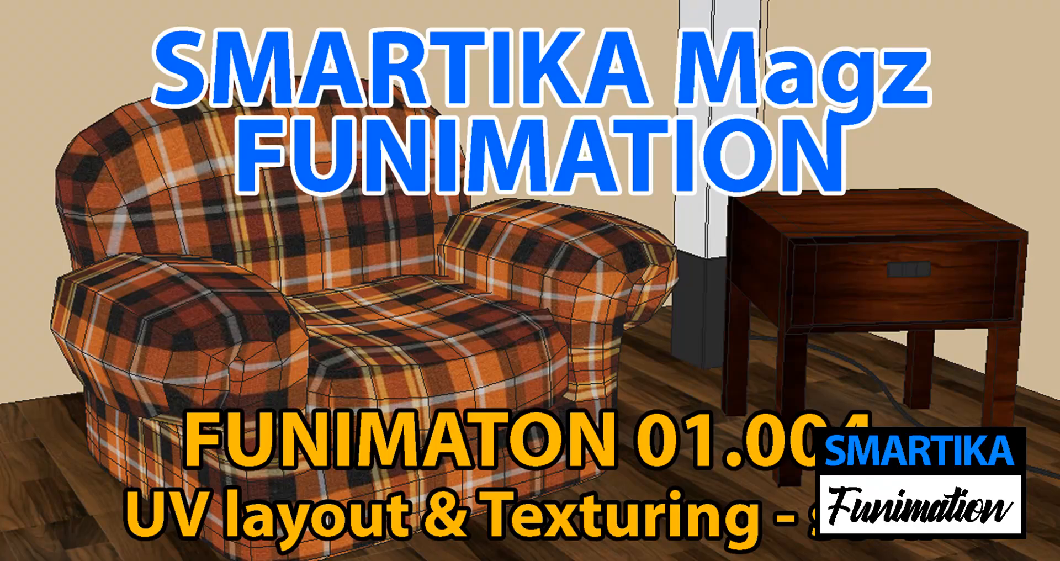